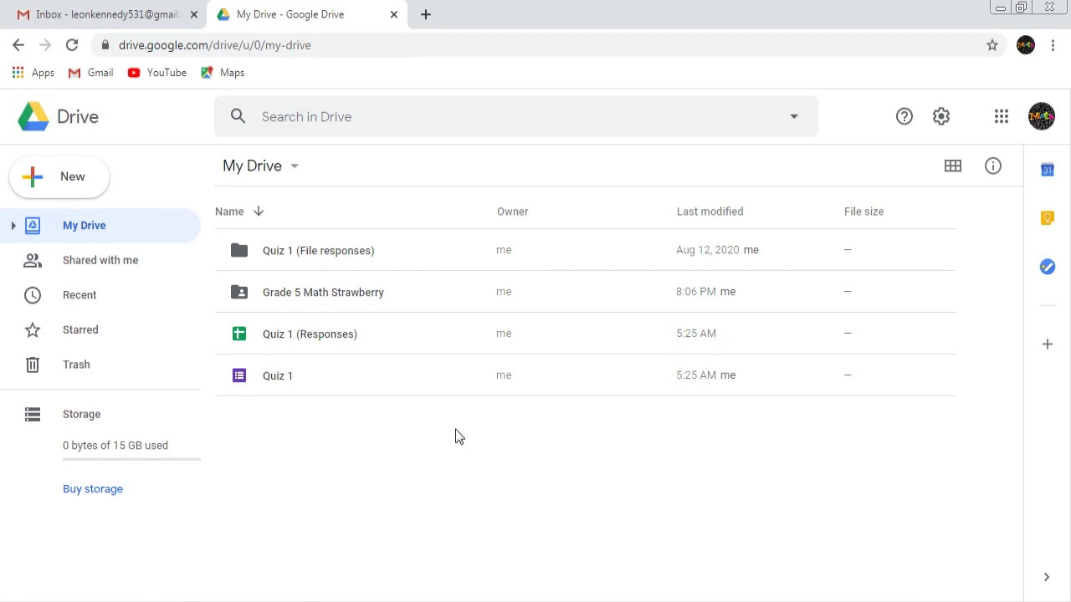
Open the Quiz 1 form from My Drive in the Google Forms editor
{"action": "double_click", "coordinate": [345, 377]}
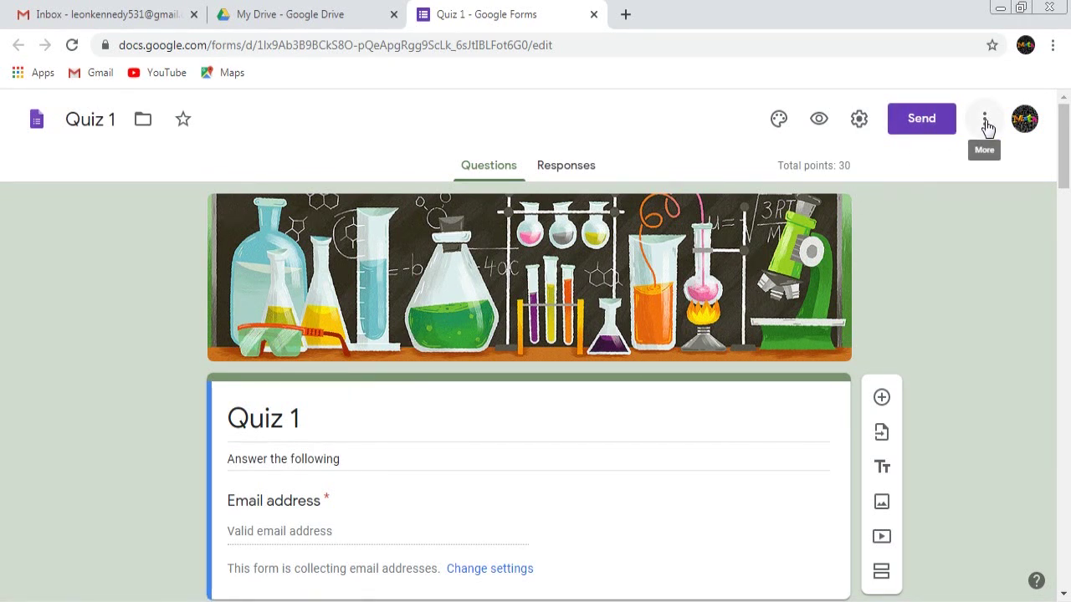
Find the Quilgo (former Timify.me) timer add-on in the Forms marketplace by searching 'timy'
{"action": "left_click", "coordinate": [986, 124]}
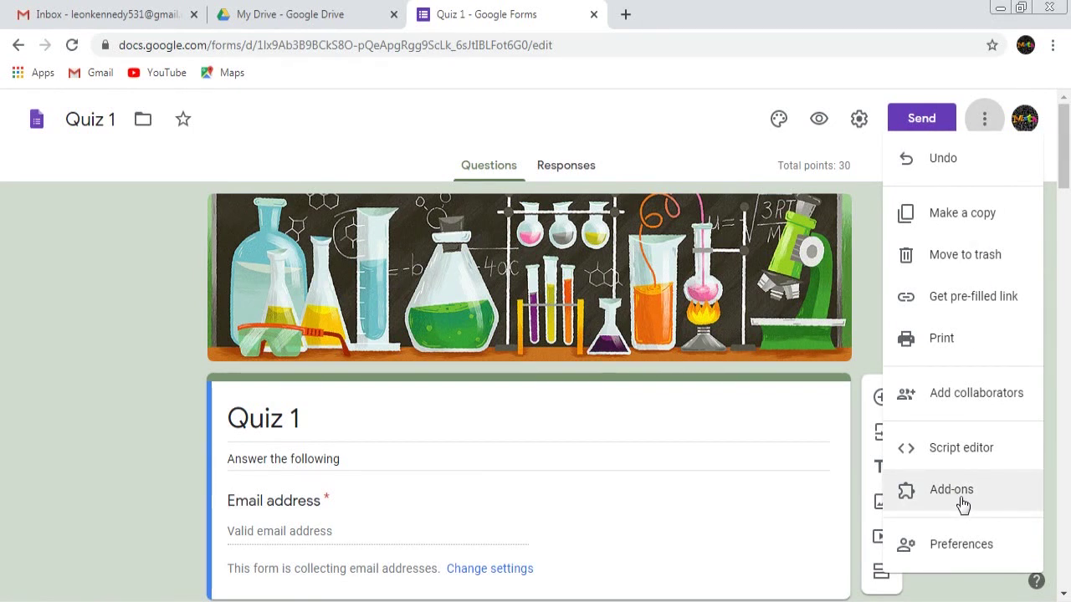
{"action": "left_click", "coordinate": [962, 502]}
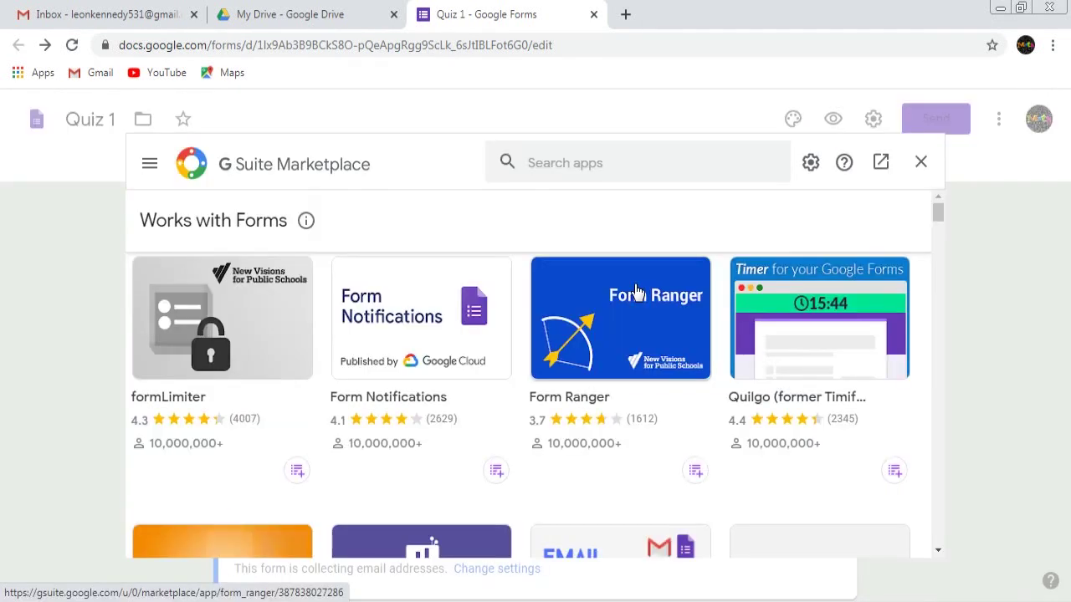
{"action": "left_click", "coordinate": [563, 161]}
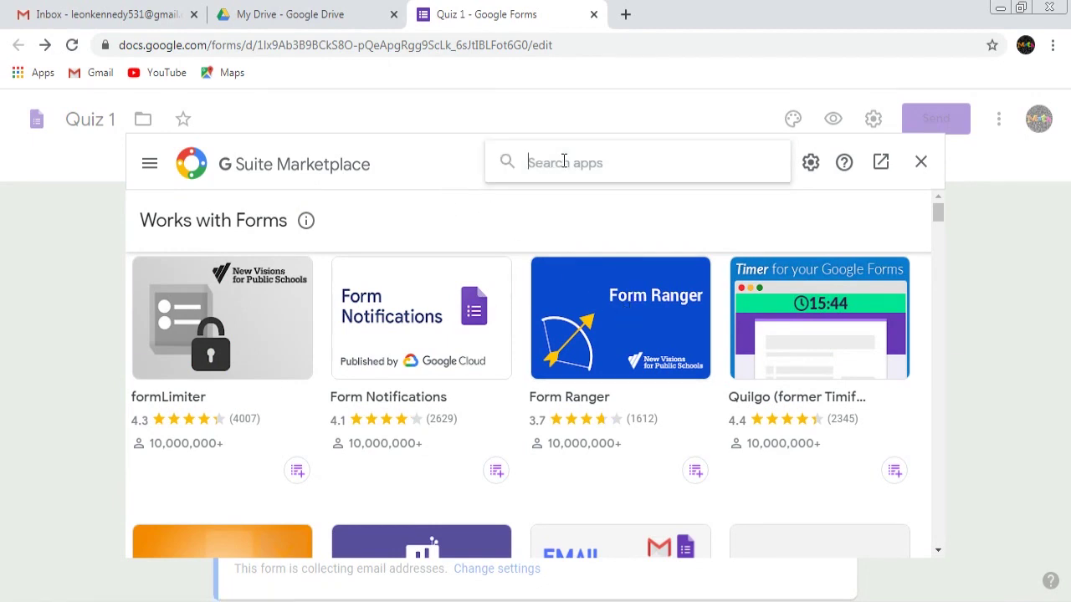
{"action": "type", "text": "timy"}
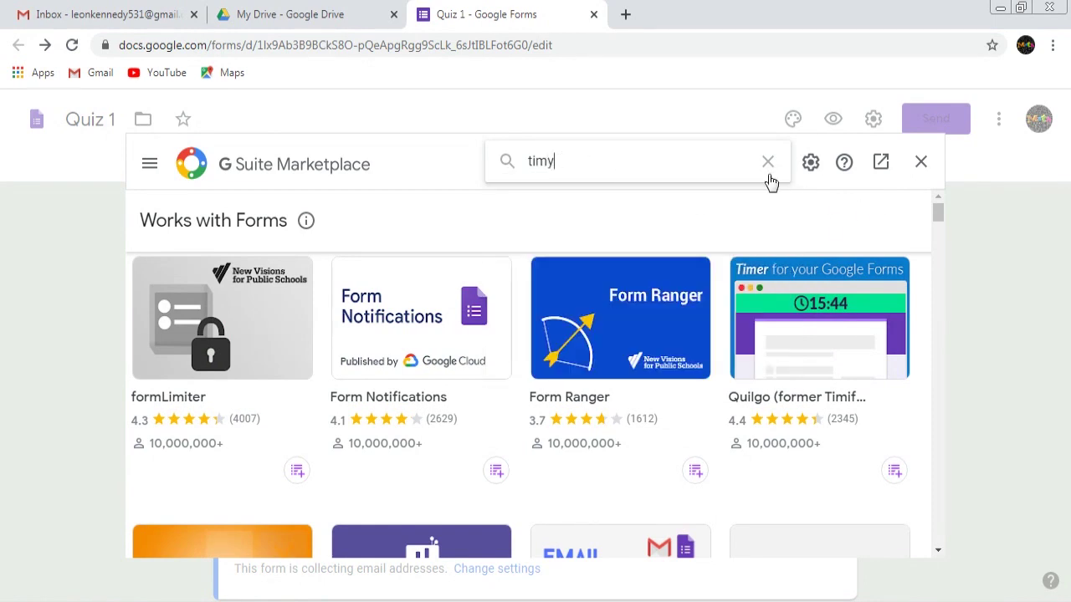
{"action": "left_click", "coordinate": [768, 164]}
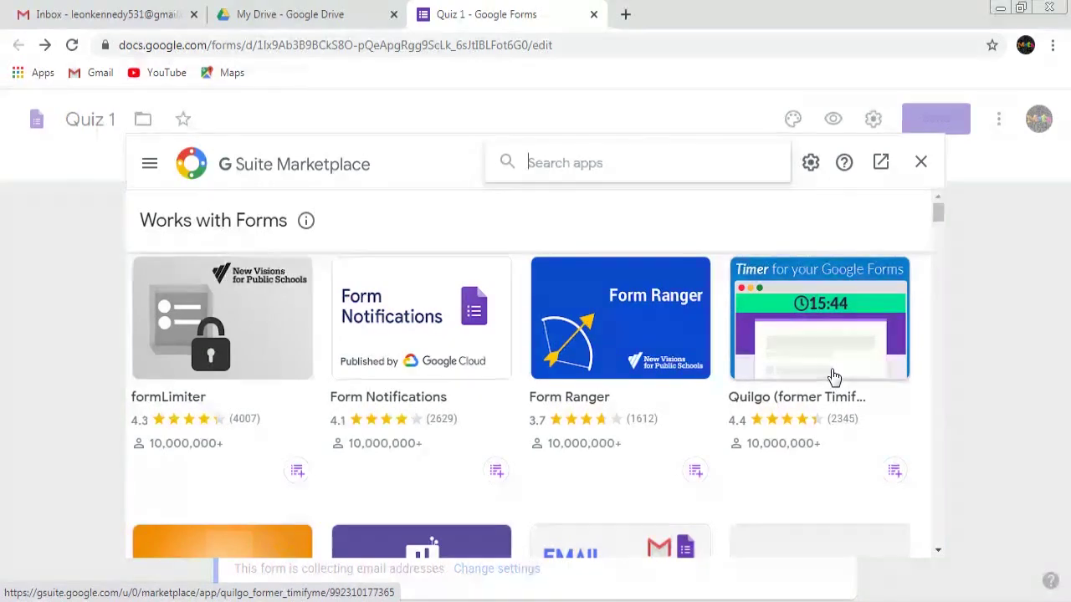
{"action": "left_click", "coordinate": [828, 366]}
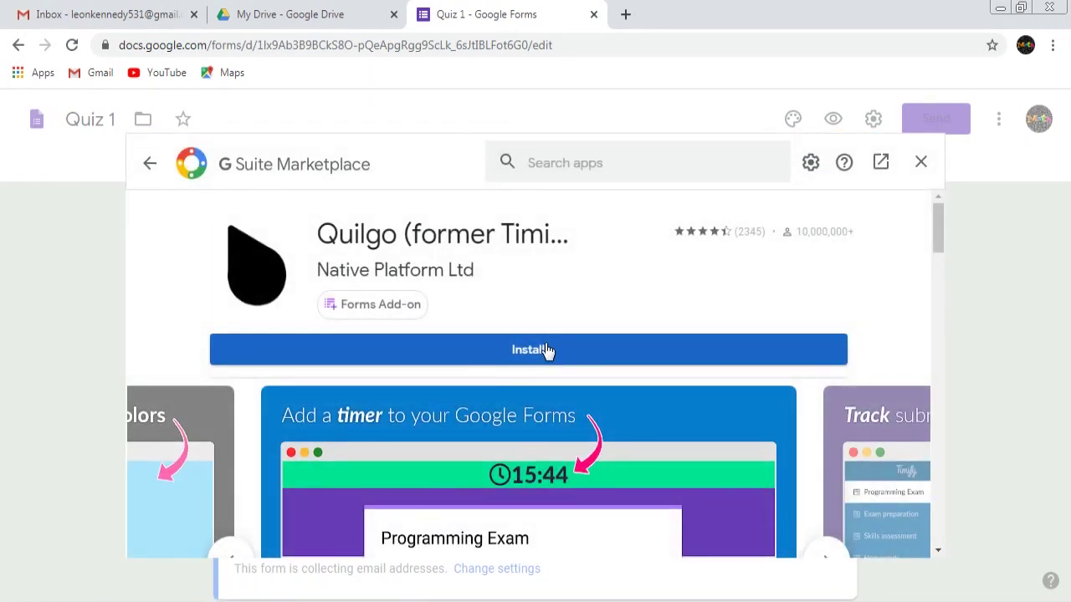
Install Quilgo (former Timify.me) on the chosen Google account, granting its requested permissions
{"action": "left_click", "coordinate": [545, 350]}
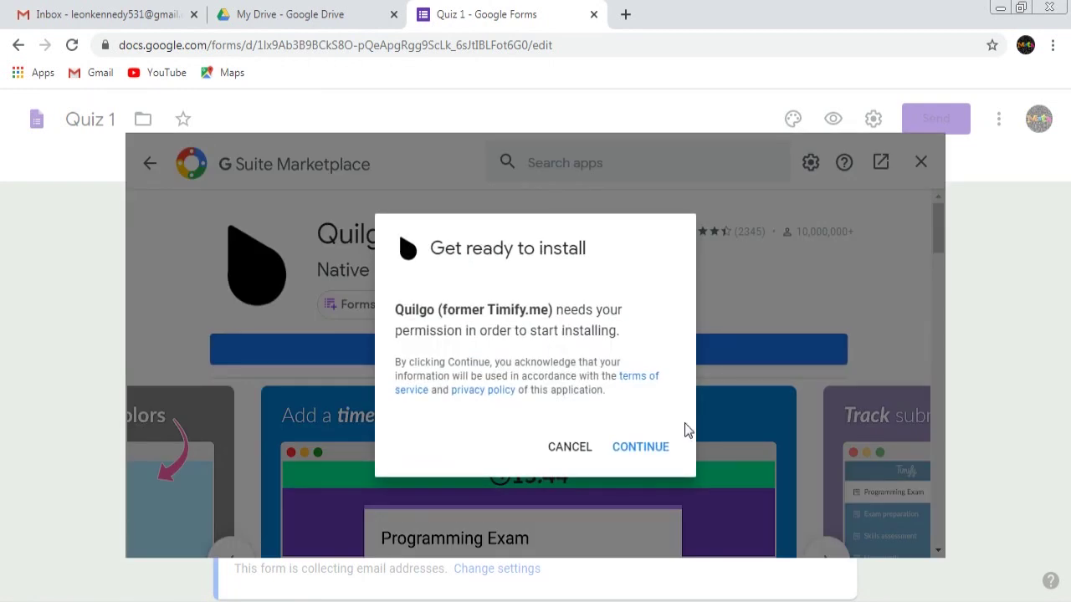
{"action": "left_click", "coordinate": [641, 448]}
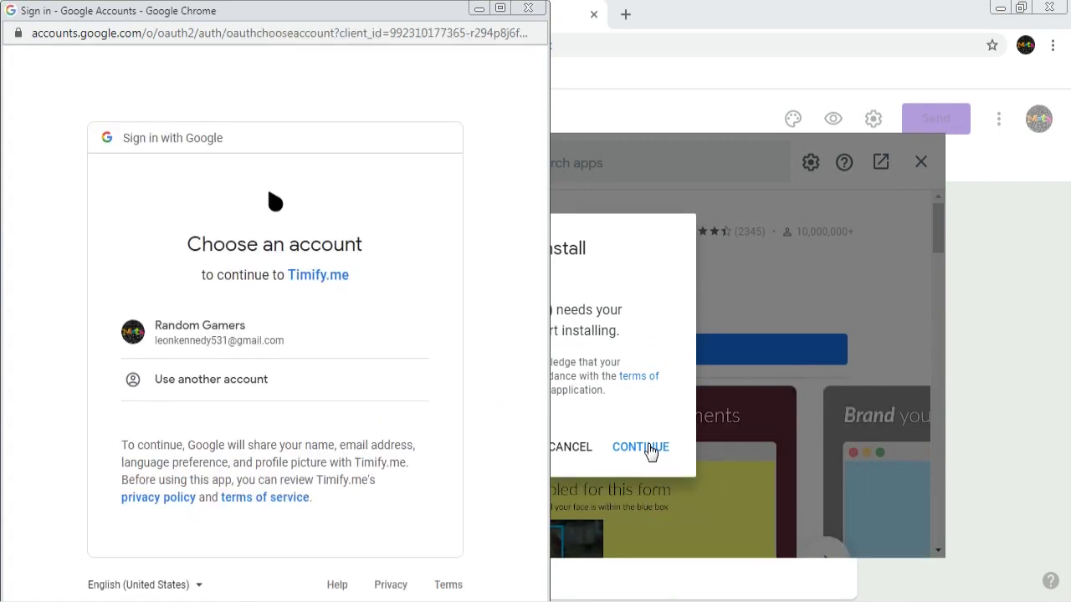
{"action": "left_click", "coordinate": [256, 343]}
{"action": "scroll", "coordinate": [330, 354], "scroll_direction": "down", "scroll_amount": 5}
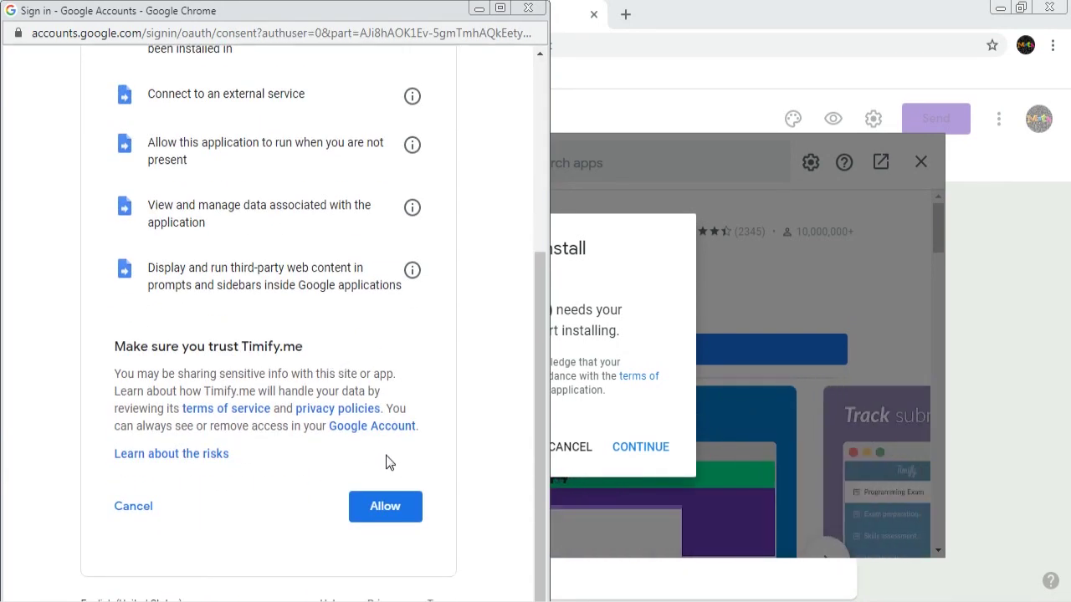
{"action": "scroll", "coordinate": [407, 432], "scroll_direction": "up", "scroll_amount": 3}
{"action": "scroll", "coordinate": [397, 511], "scroll_direction": "down", "scroll_amount": 3}
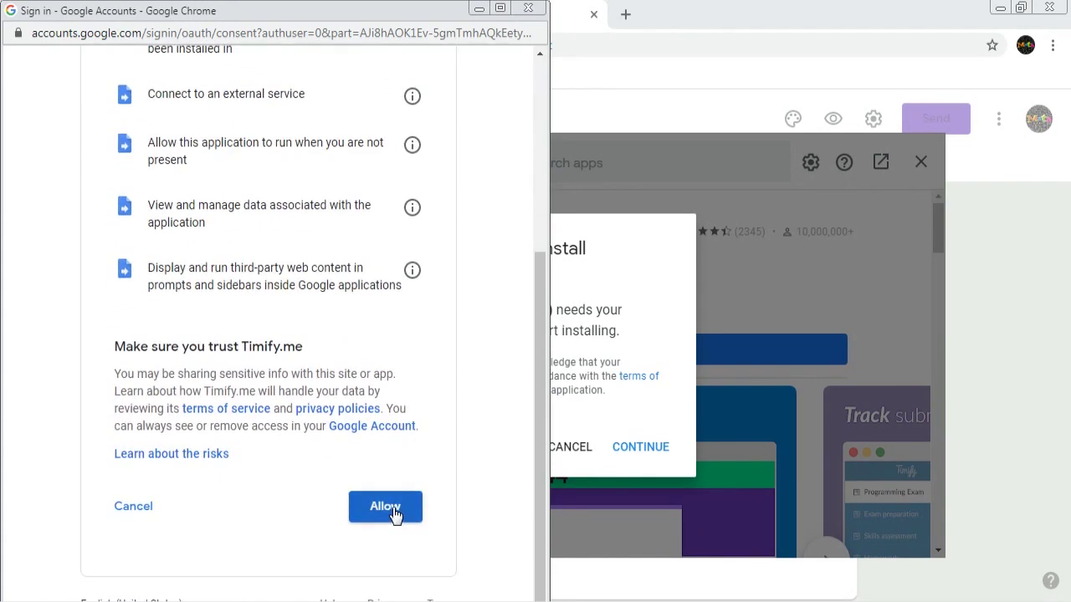
{"action": "left_click", "coordinate": [395, 511]}
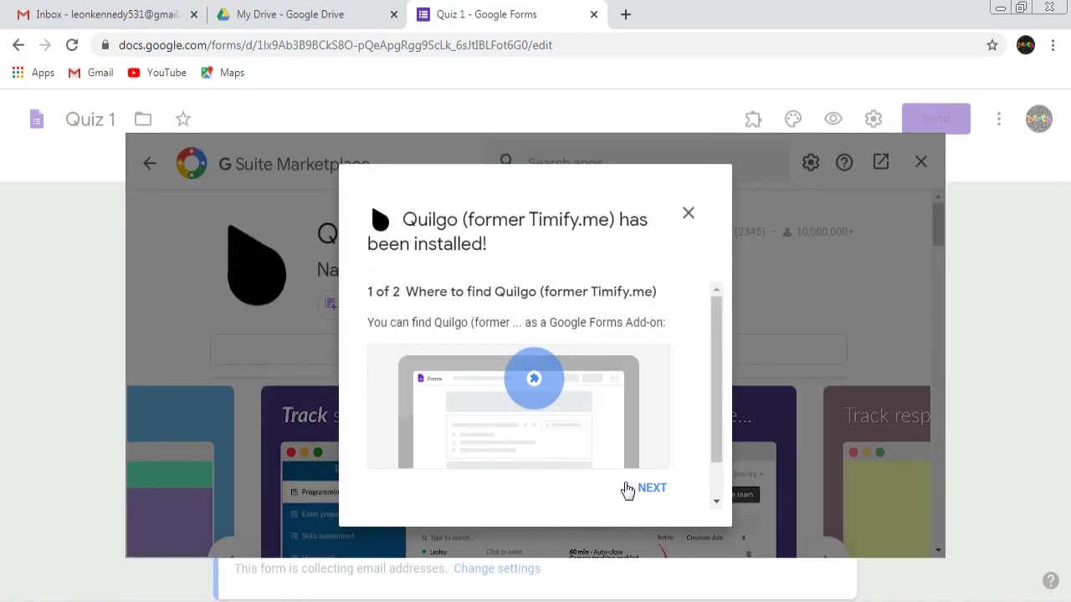
{"action": "left_click", "coordinate": [651, 492]}
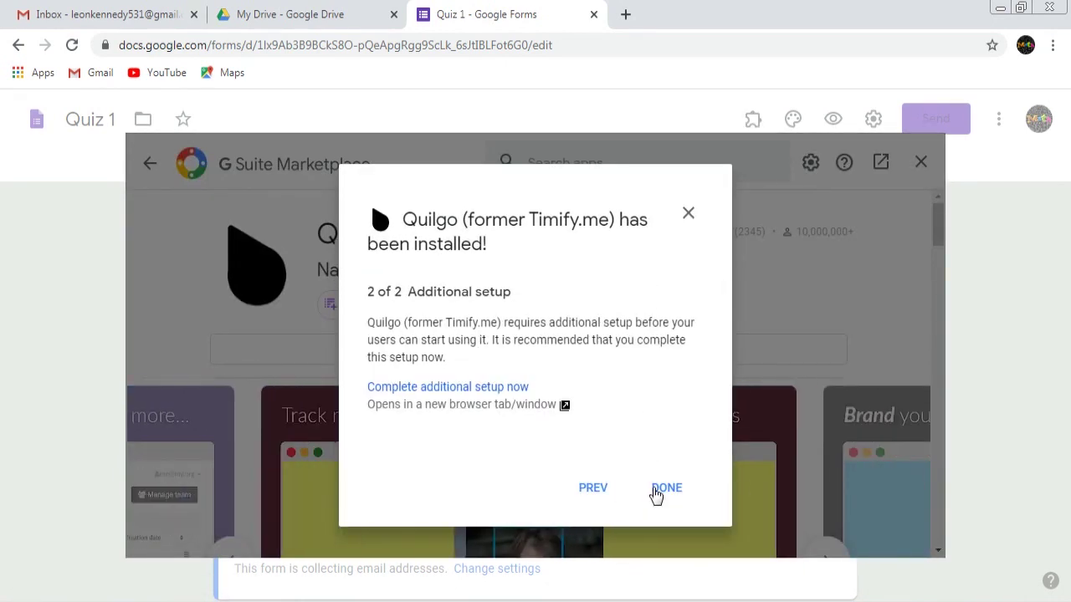
{"action": "left_click", "coordinate": [663, 497]}
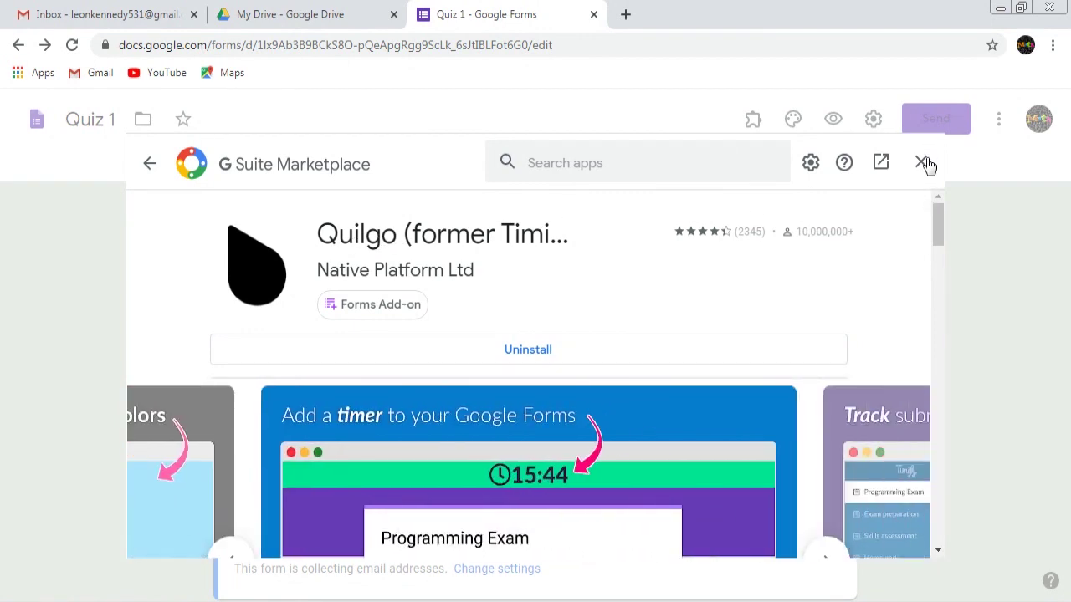
Close the marketplace and open Quilgo's Configure panel from the form's installed add-ons
{"action": "left_click", "coordinate": [922, 162]}
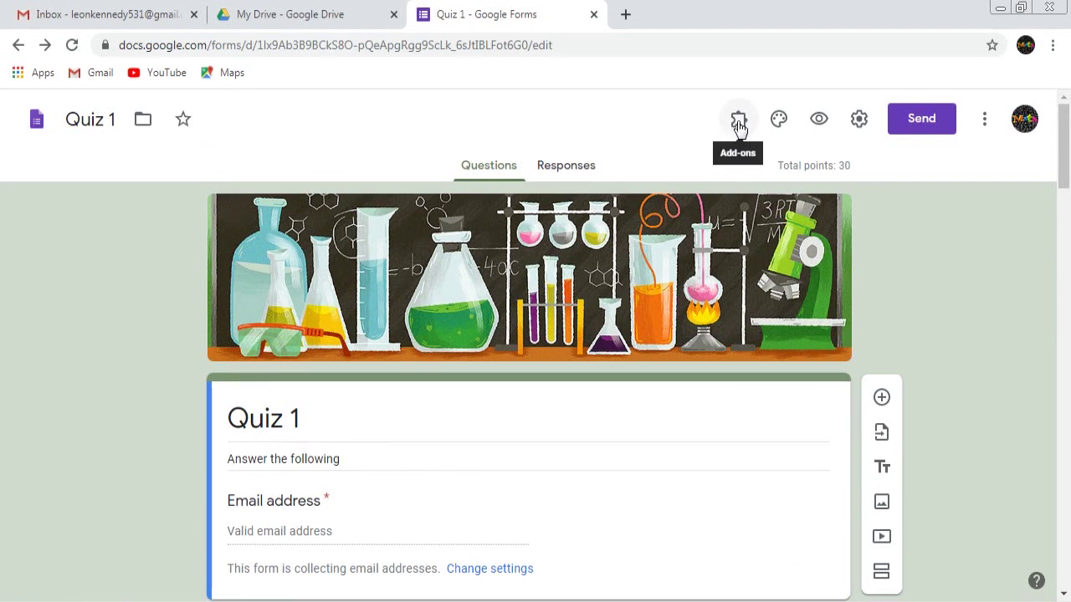
{"action": "left_click", "coordinate": [739, 123]}
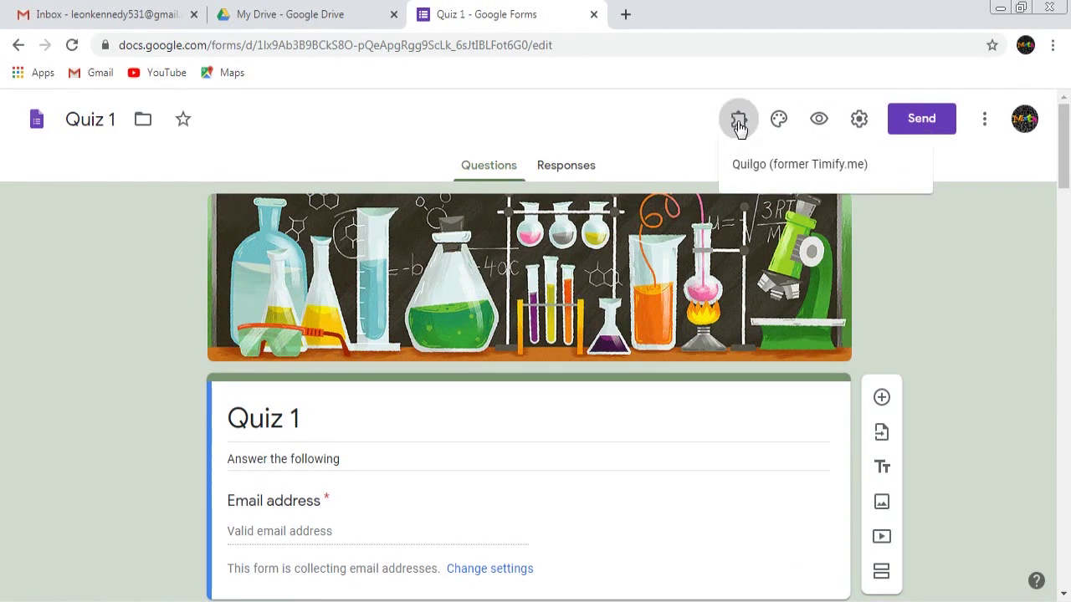
{"action": "left_click", "coordinate": [774, 172]}
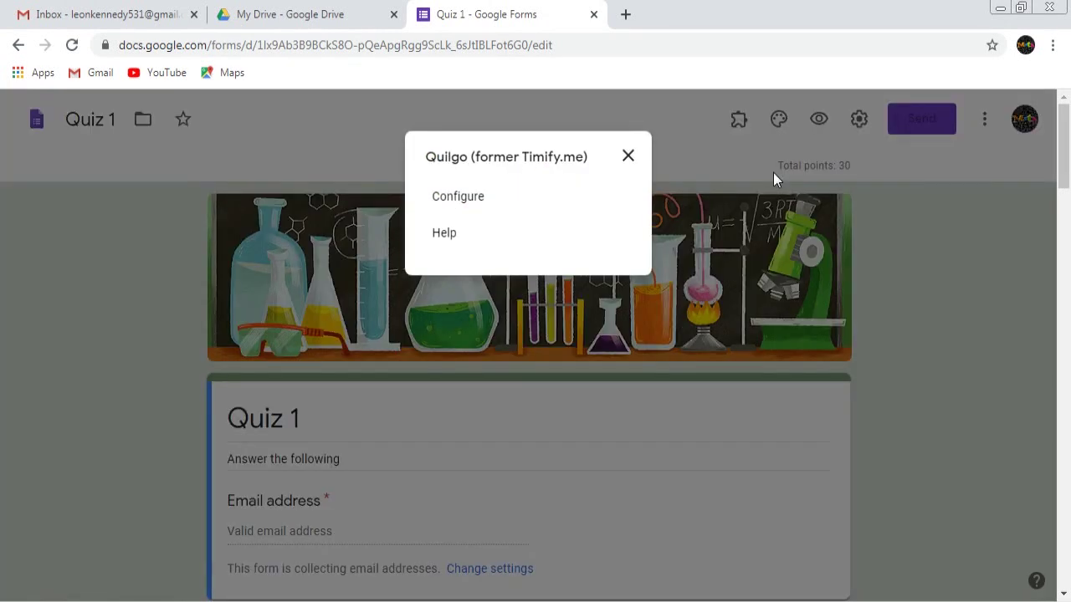
{"action": "left_click", "coordinate": [497, 205]}
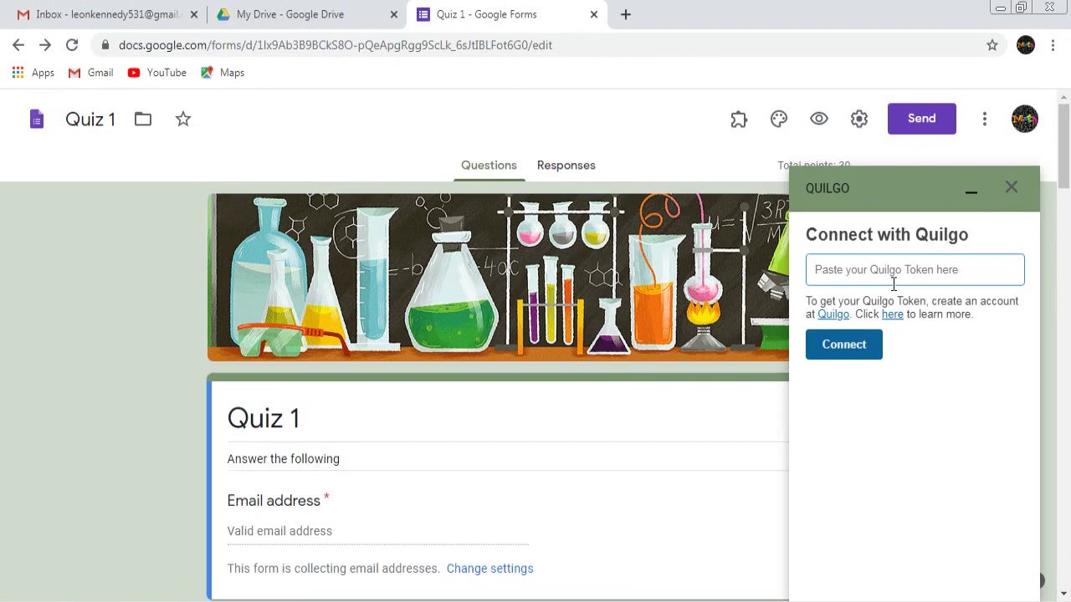
Sign in to the Quilgo website with Google and copy the dashboard's Secure Token
{"action": "left_click", "coordinate": [840, 319]}
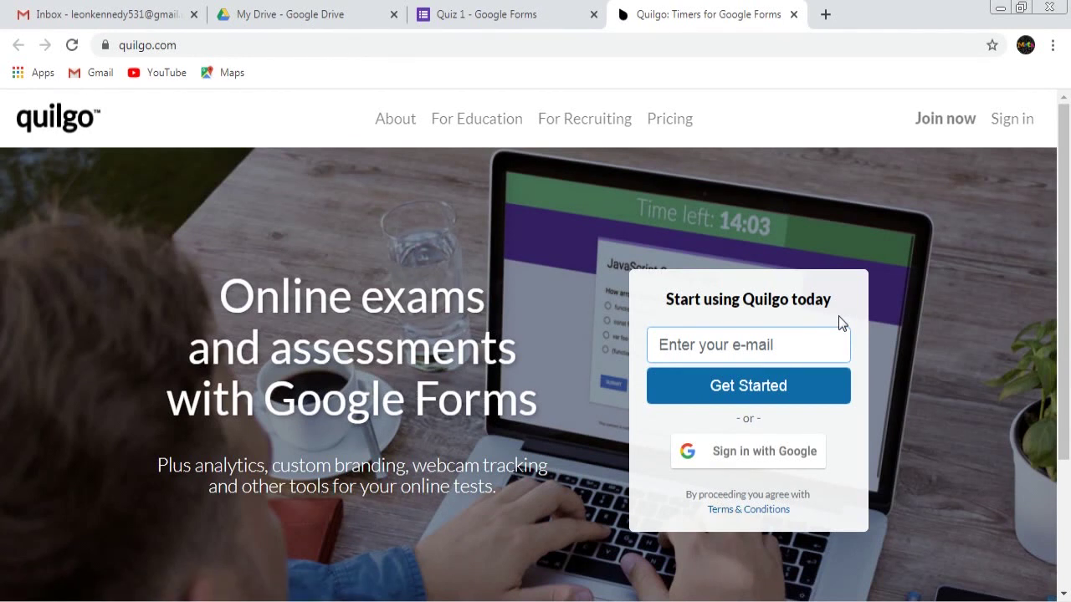
{"action": "left_click", "coordinate": [746, 347]}
{"action": "left_click", "coordinate": [755, 458]}
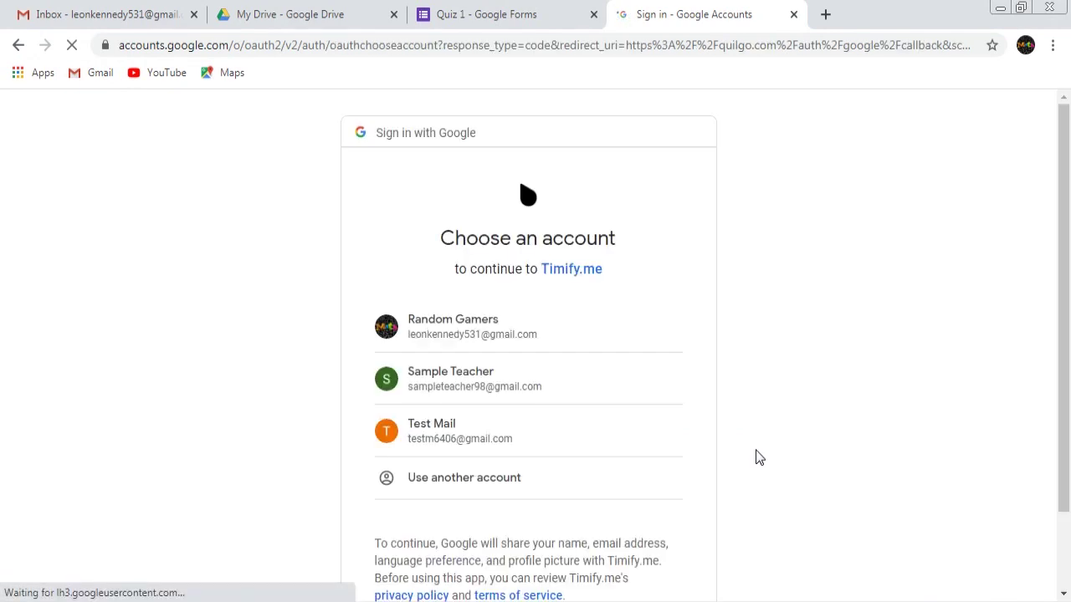
{"action": "left_click", "coordinate": [485, 336]}
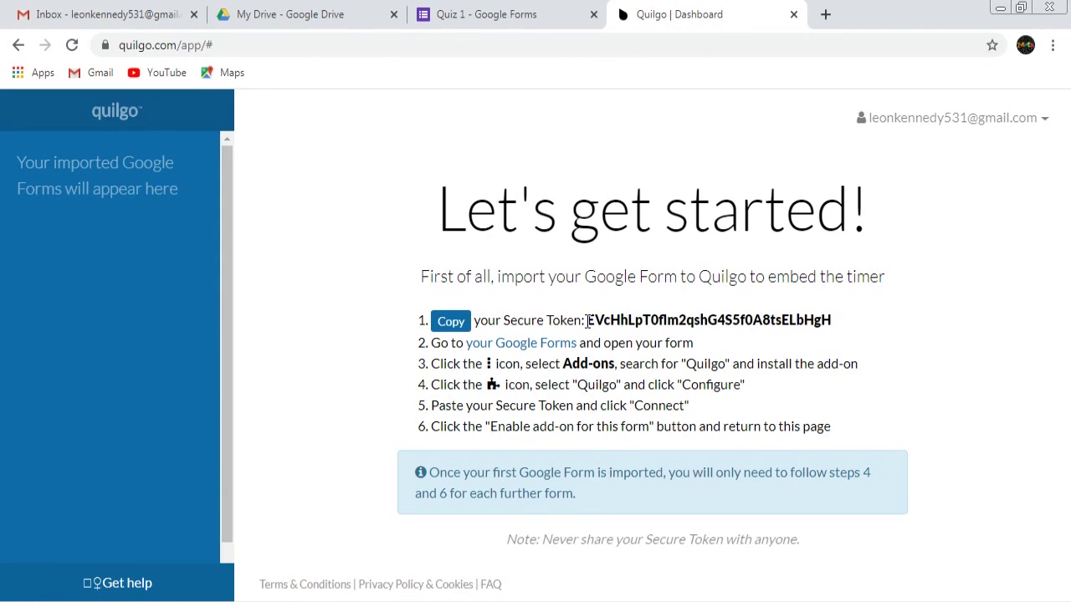
{"action": "left_click_drag", "start_coordinate": [587, 320], "coordinate": [824, 318]}
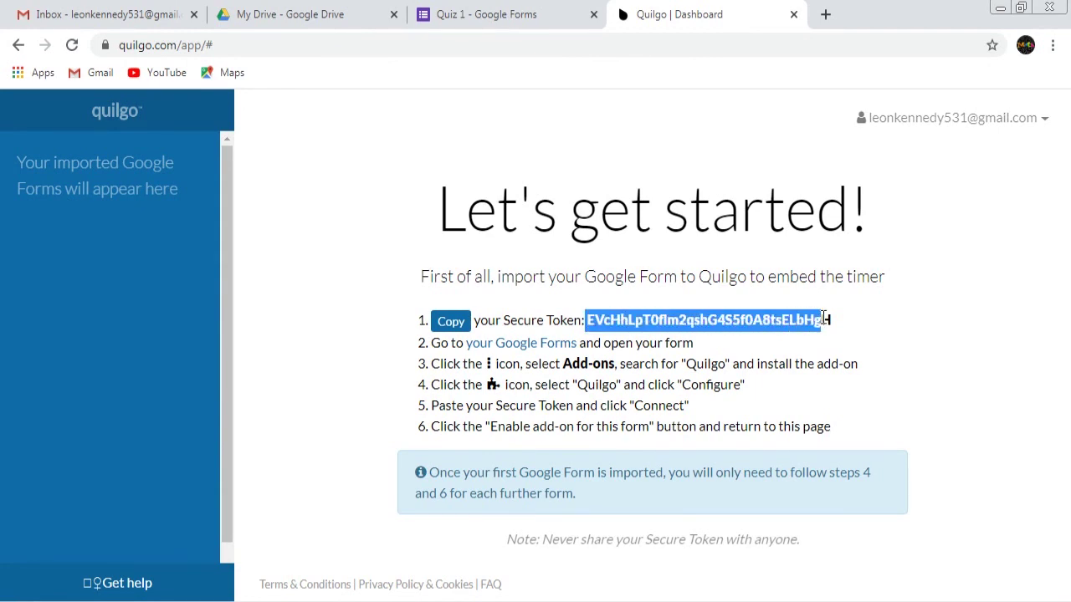
{"action": "left_click", "coordinate": [455, 322]}
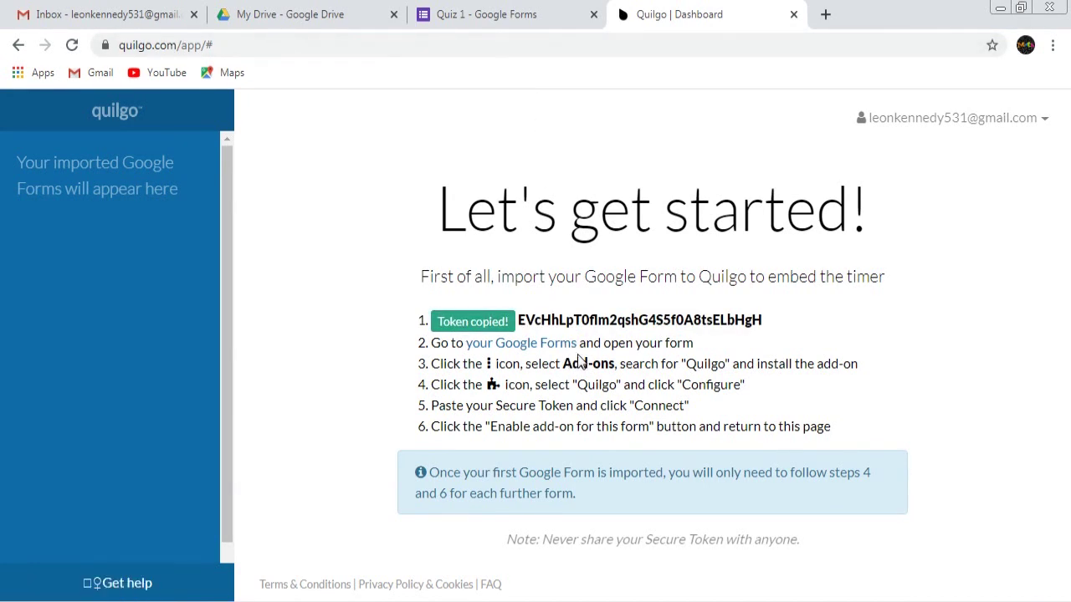
Paste the Quilgo Secure Token into the Quiz 1 add-on panel and connect the account
{"action": "left_click", "coordinate": [500, 19]}
{"action": "left_click", "coordinate": [850, 273]}
{"action": "right_click", "coordinate": [850, 273]}
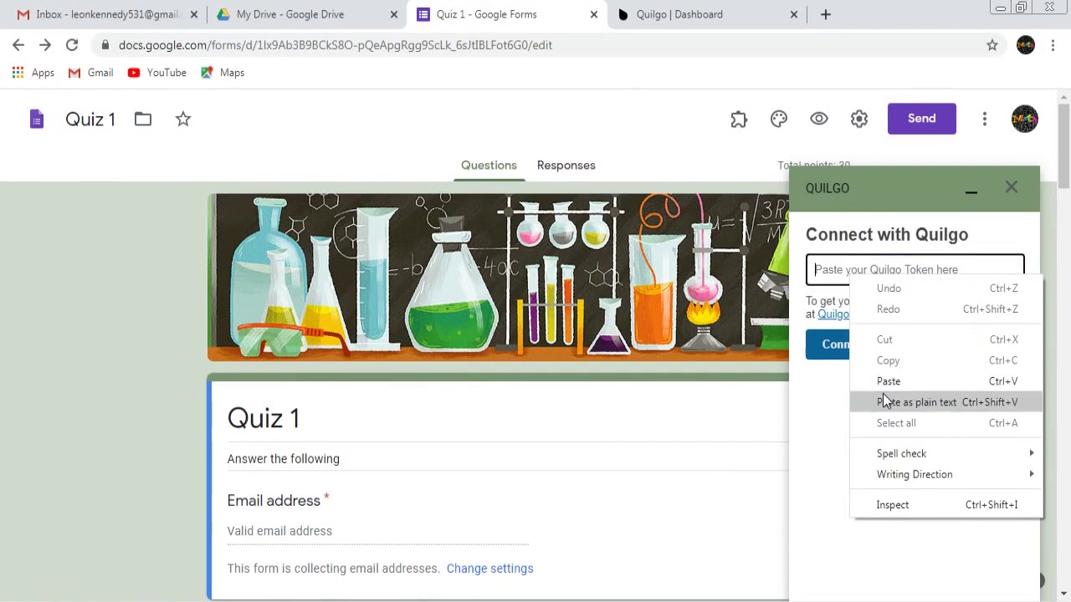
{"action": "left_click", "coordinate": [823, 271]}
{"action": "right_click", "coordinate": [823, 271]}
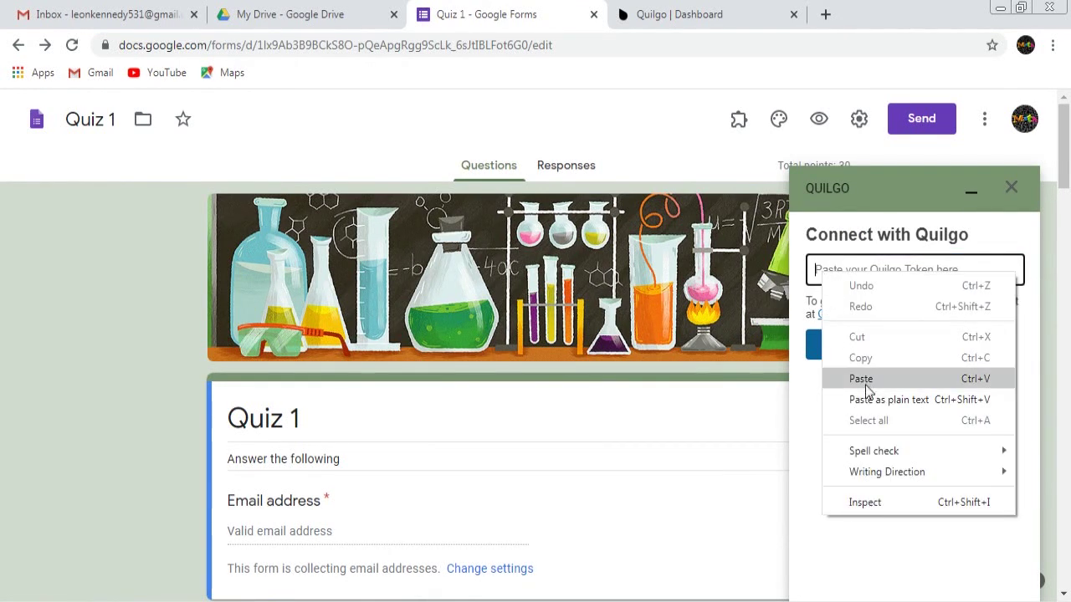
{"action": "left_click", "coordinate": [866, 378]}
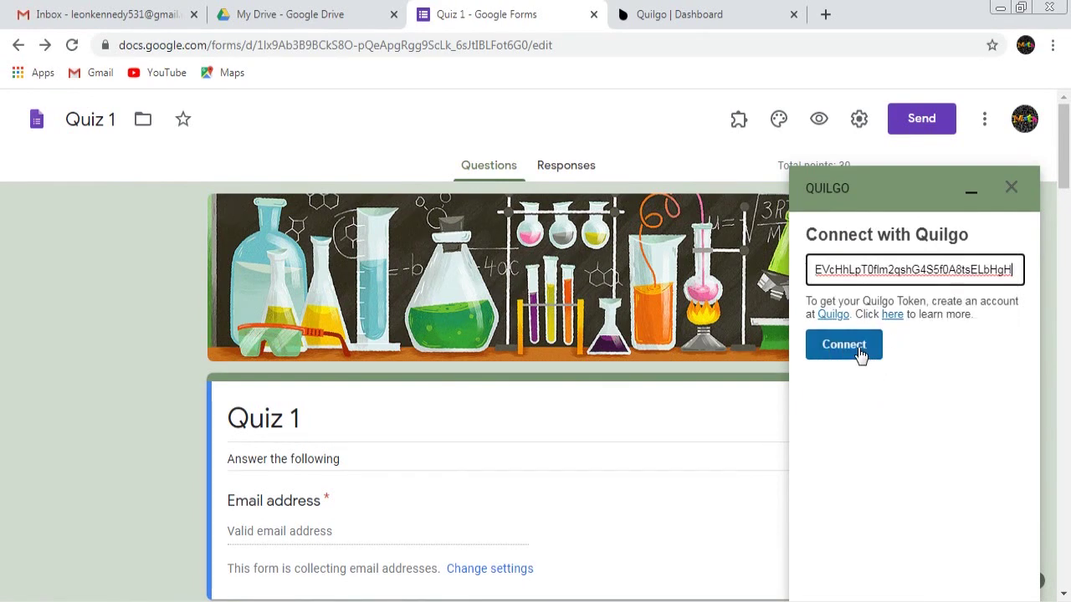
{"action": "left_click", "coordinate": [861, 352]}
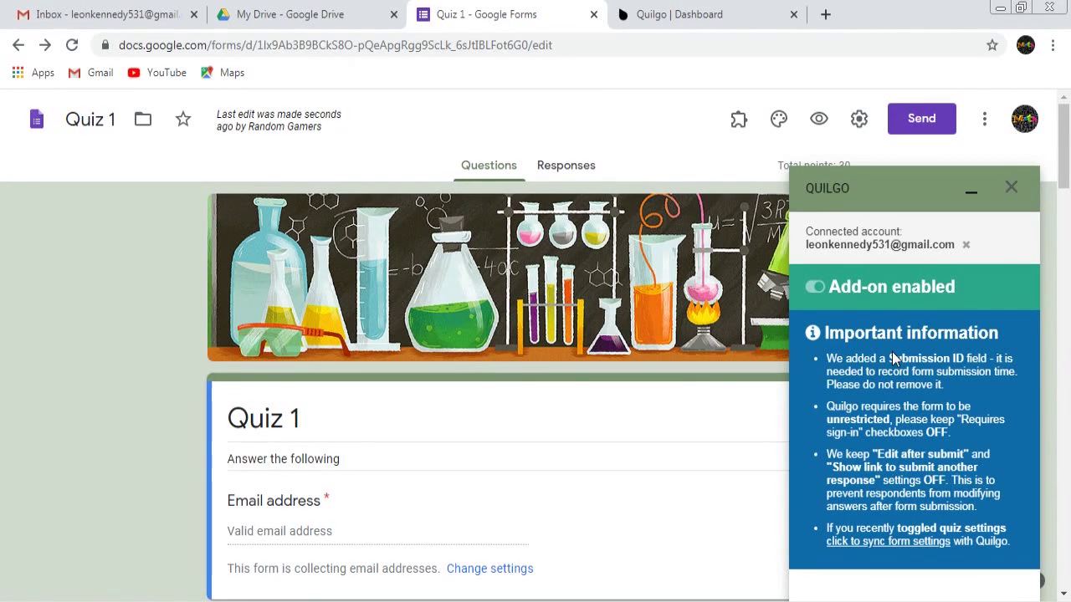
Rename the imported 'Form' on the Quilgo dashboard to 'Quiz 1'
{"action": "left_click", "coordinate": [722, 18]}
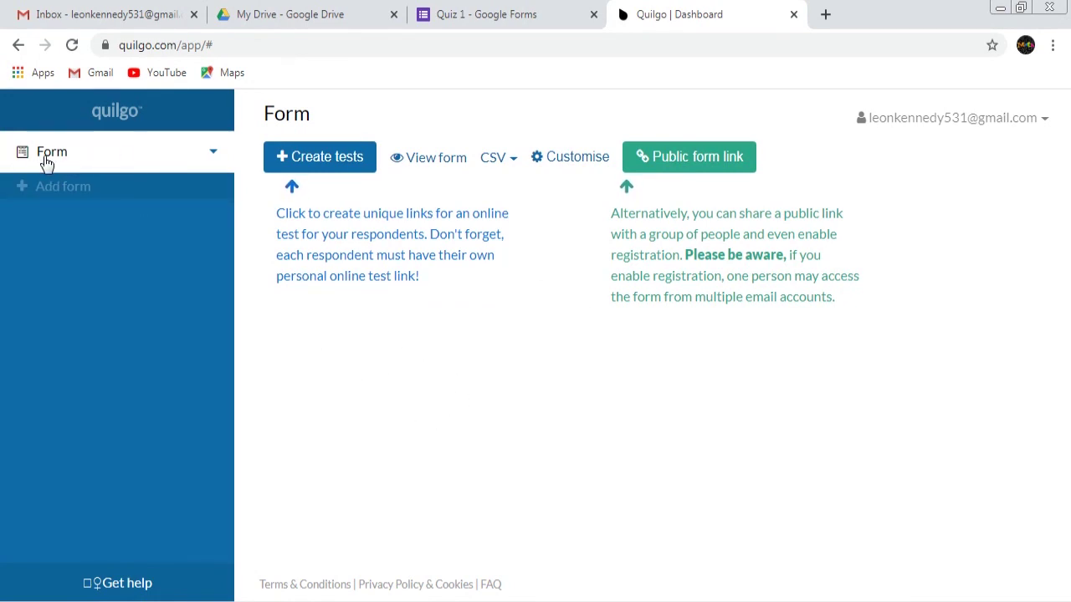
{"action": "right_click", "coordinate": [138, 155]}
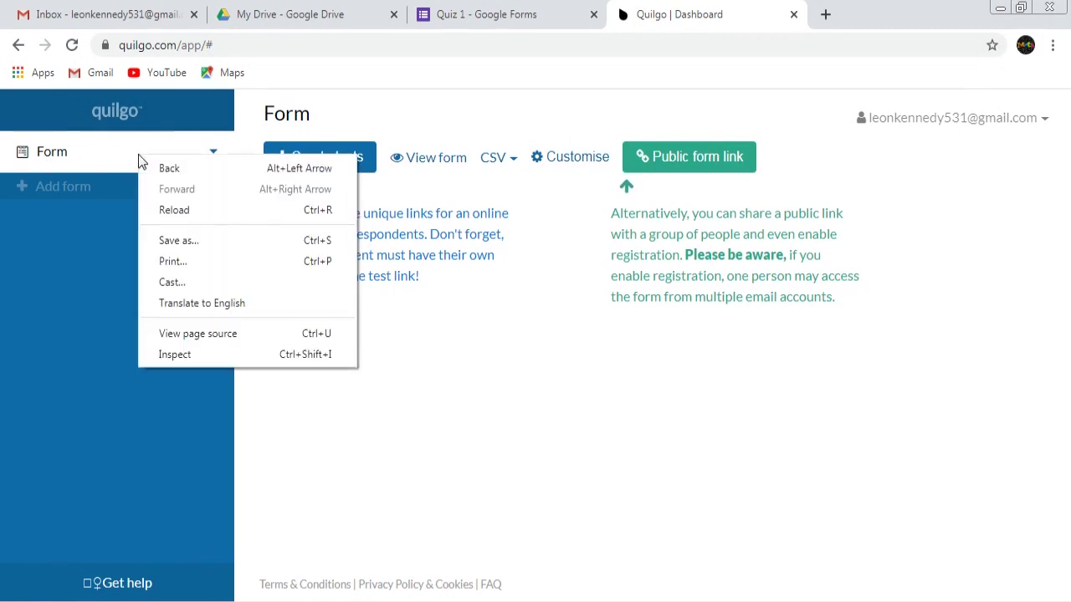
{"action": "left_click", "coordinate": [209, 154]}
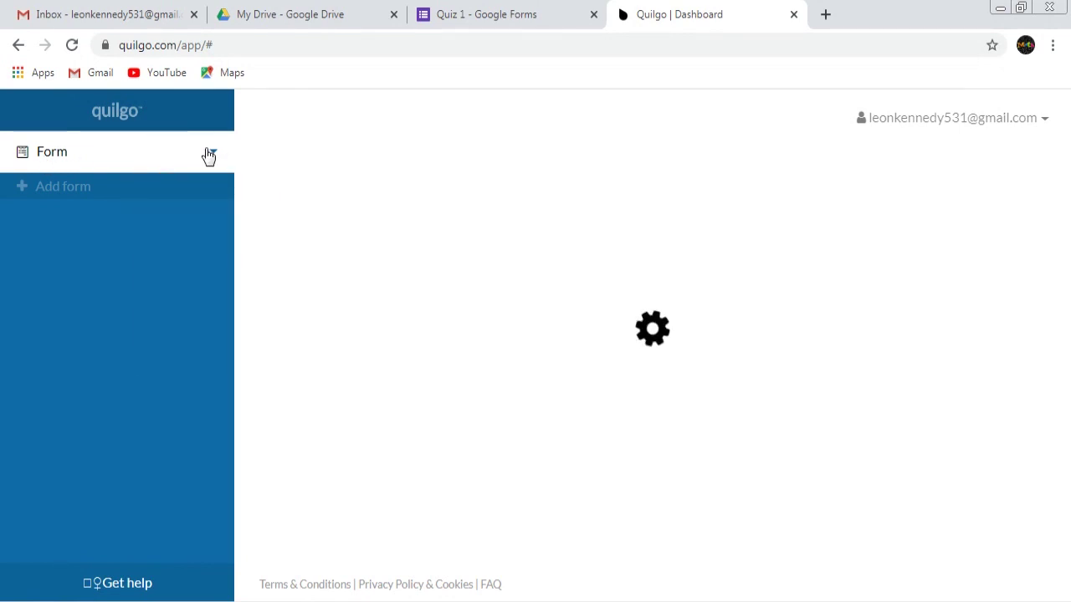
{"action": "left_click", "coordinate": [210, 155]}
{"action": "left_click", "coordinate": [149, 191]}
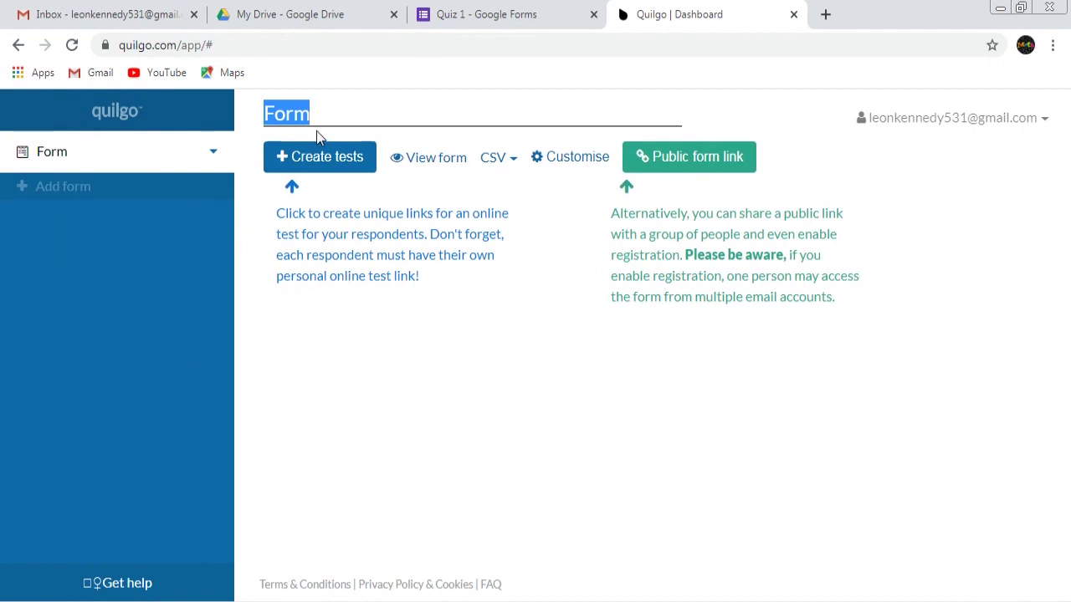
{"action": "type", "text": "QUiz"}
{"action": "key", "text": "BackSpace"}
{"action": "key", "text": "BackSpace"}
{"action": "key", "text": "BackSpace"}
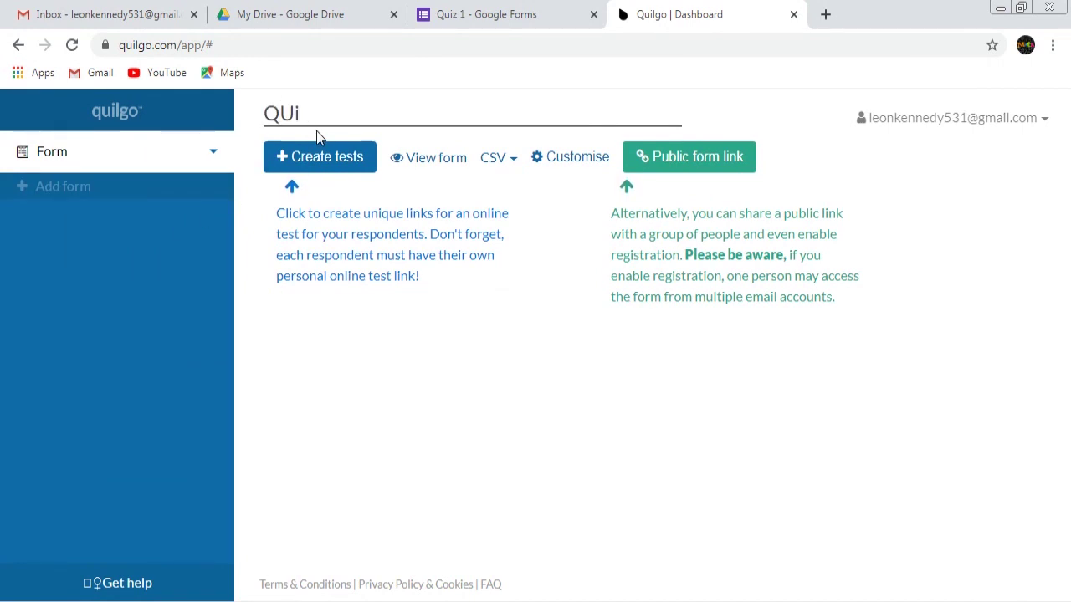
{"action": "type", "text": "uiz 1"}
{"action": "key", "text": "Return"}
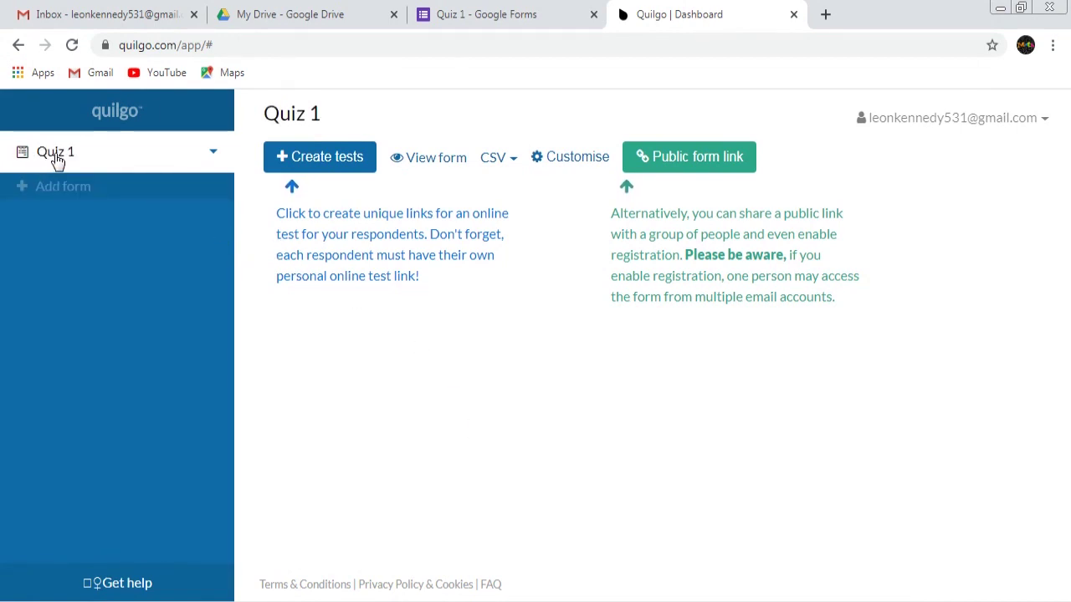
{"action": "left_click", "coordinate": [497, 18]}
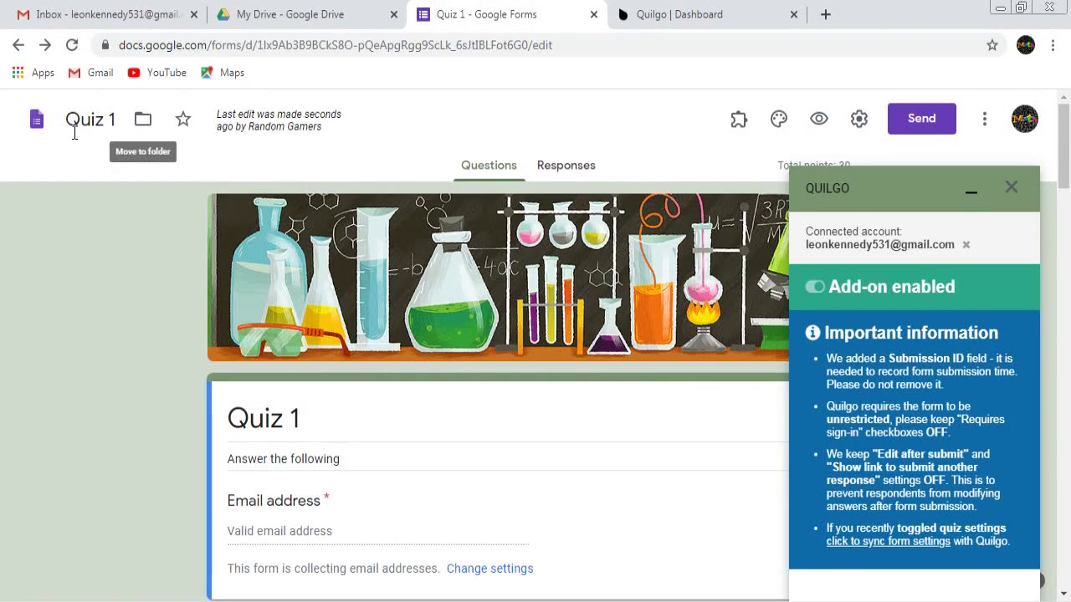
{"action": "left_click", "coordinate": [728, 12]}
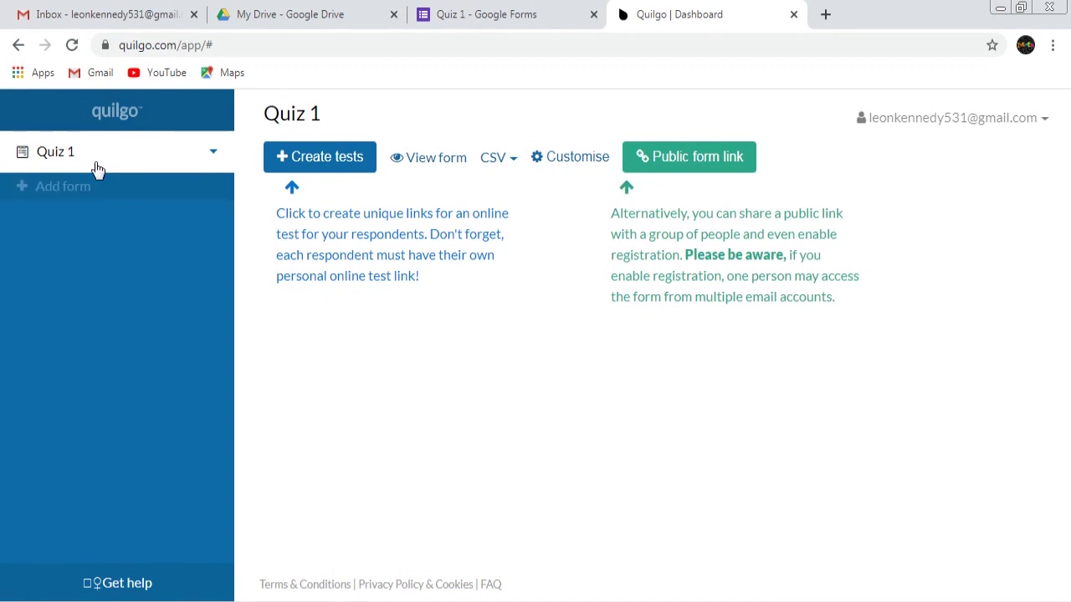
{"action": "left_click", "coordinate": [436, 162]}
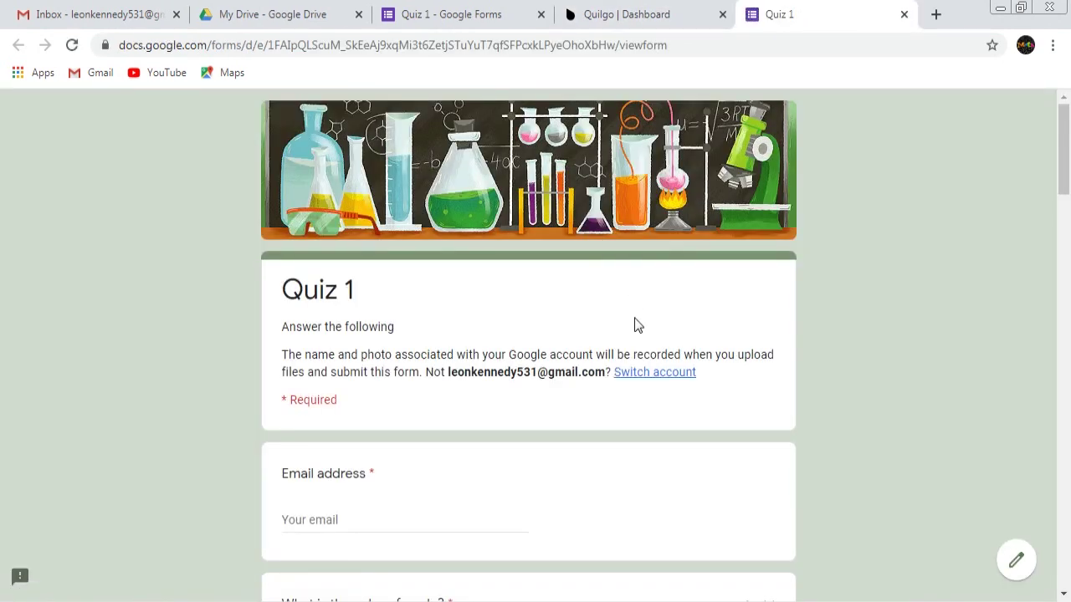
{"action": "scroll", "coordinate": [401, 313], "scroll_direction": "down", "scroll_amount": 2}
{"action": "scroll", "coordinate": [403, 313], "scroll_direction": "down", "scroll_amount": 7}
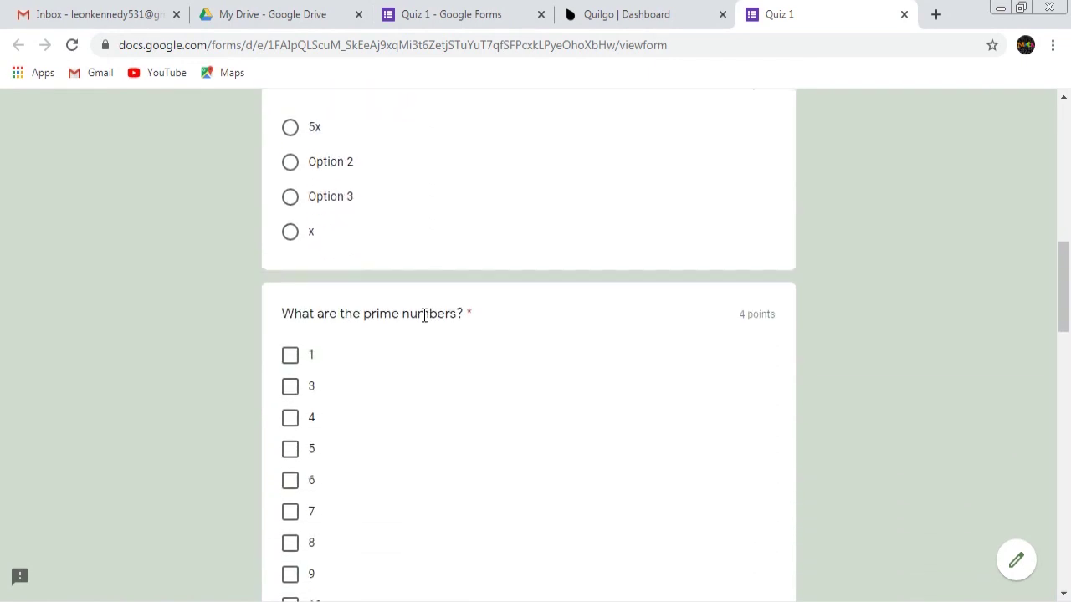
{"action": "left_click", "coordinate": [418, 7]}
{"action": "scroll", "coordinate": [494, 363], "scroll_direction": "down", "scroll_amount": 3}
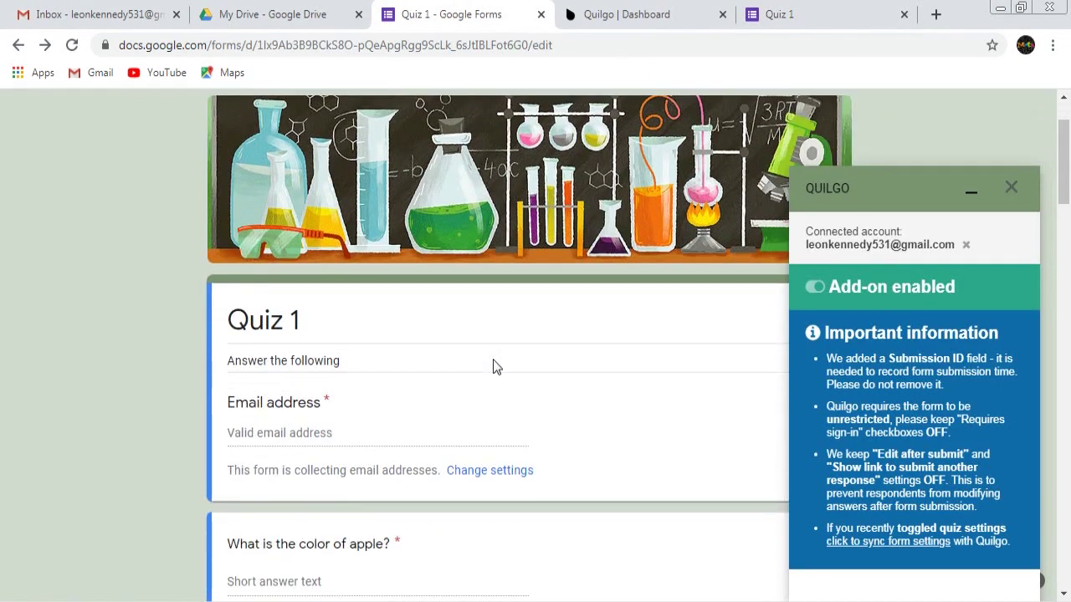
{"action": "left_click", "coordinate": [828, 10]}
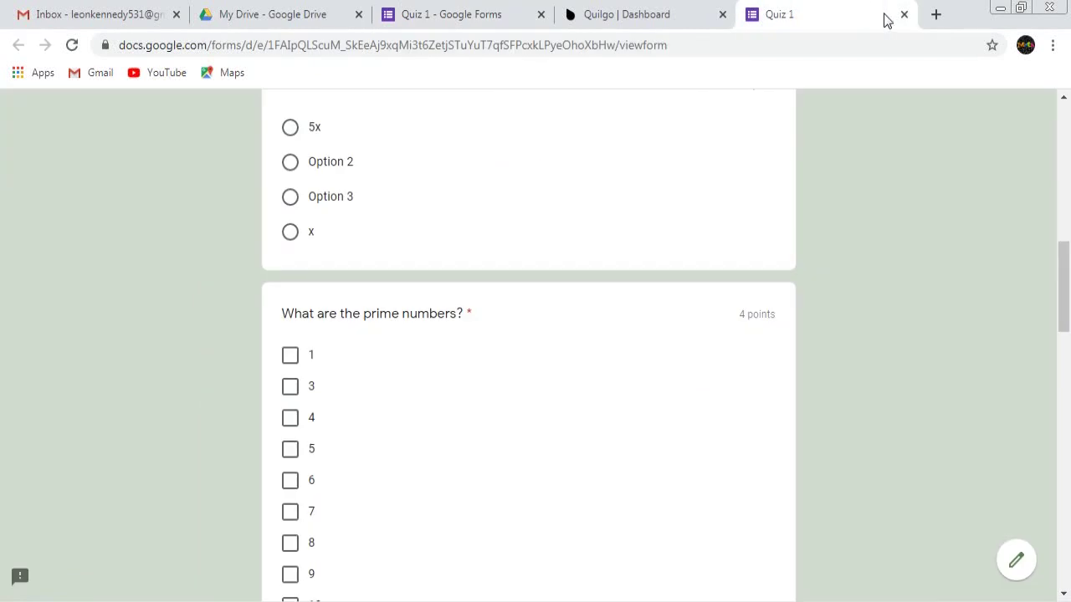
{"action": "left_click", "coordinate": [905, 14]}
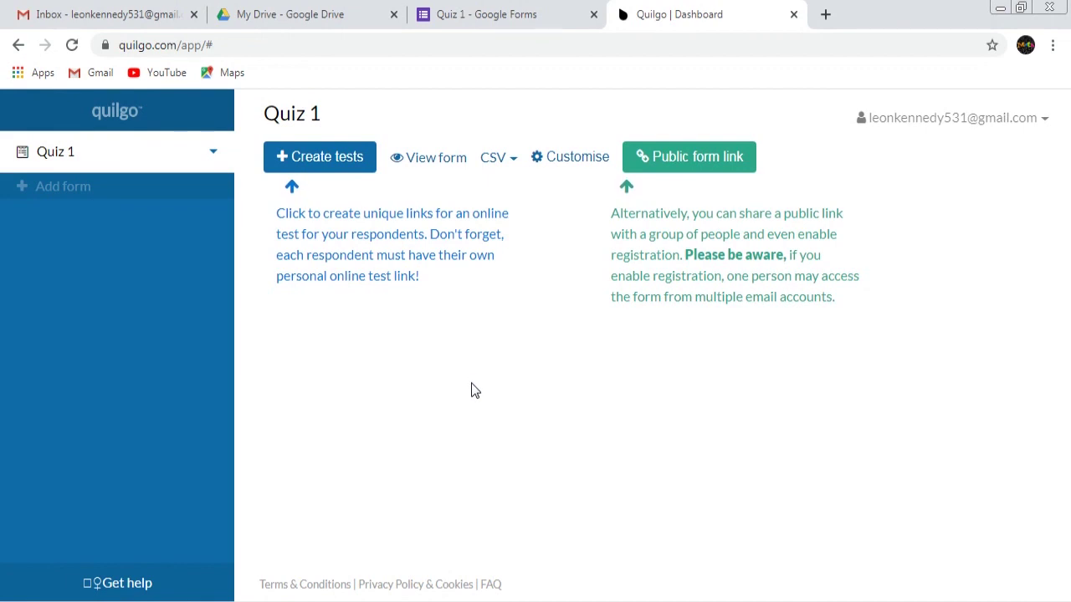
Start creating Quiz 1 tests and add three respondent e-mail addresses as separate entries
{"action": "left_click", "coordinate": [327, 170]}
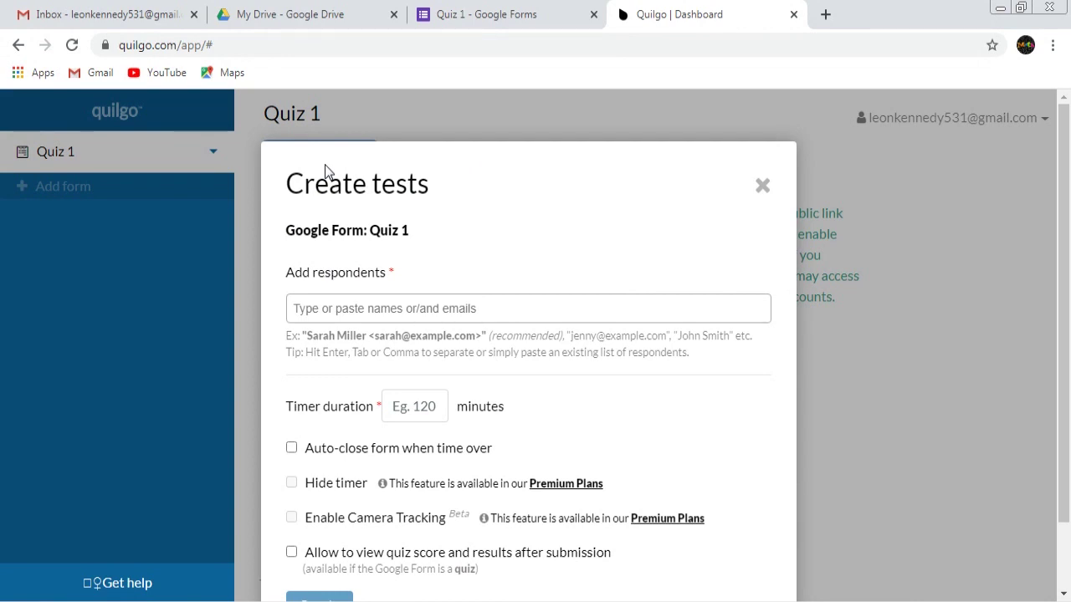
{"action": "left_click", "coordinate": [491, 309]}
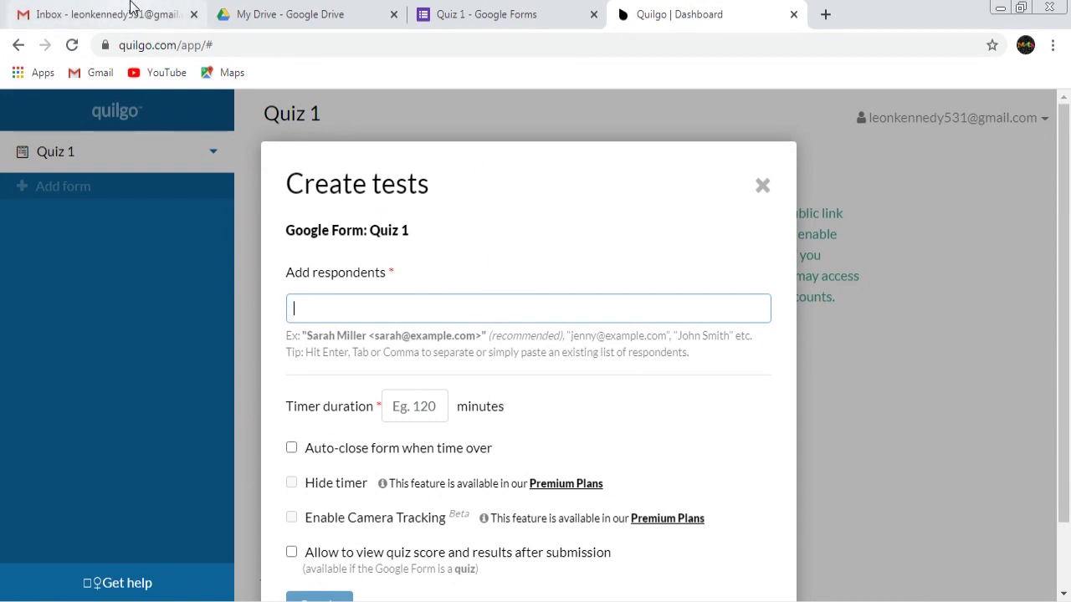
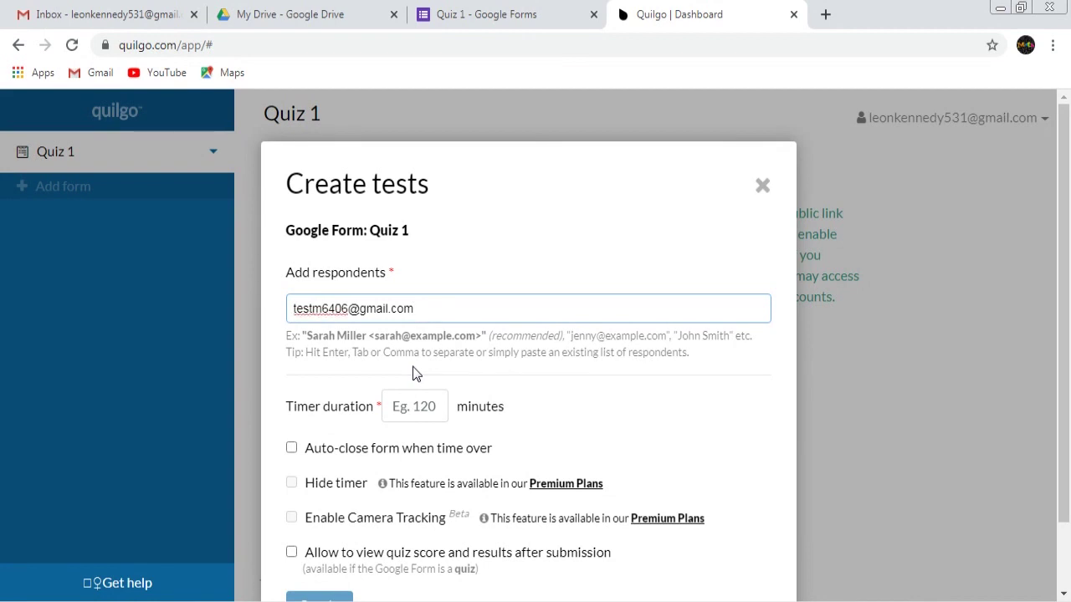
{"action": "key", "text": "Return"}
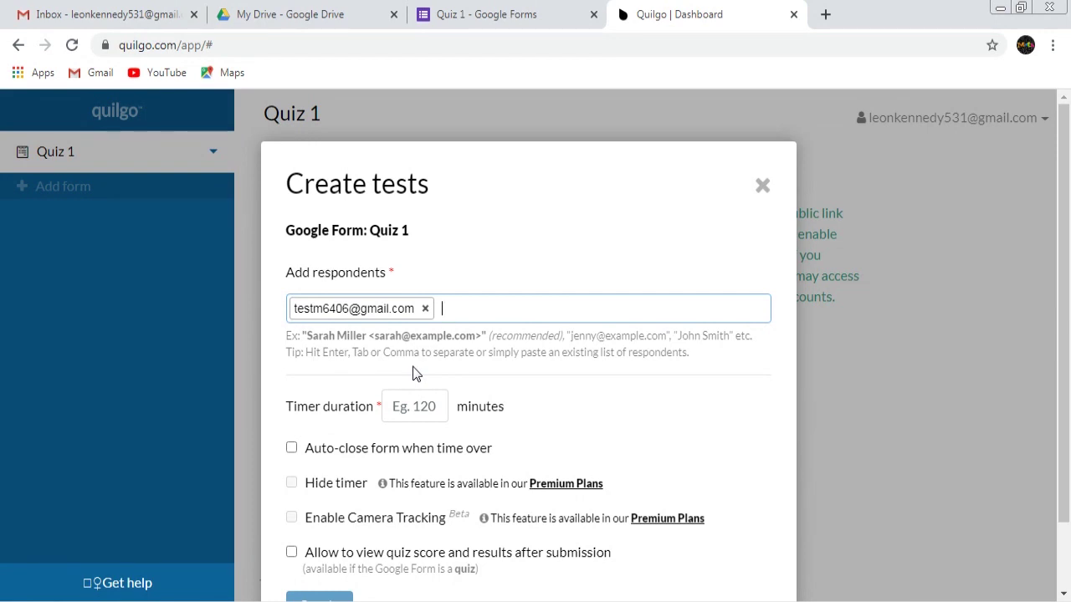
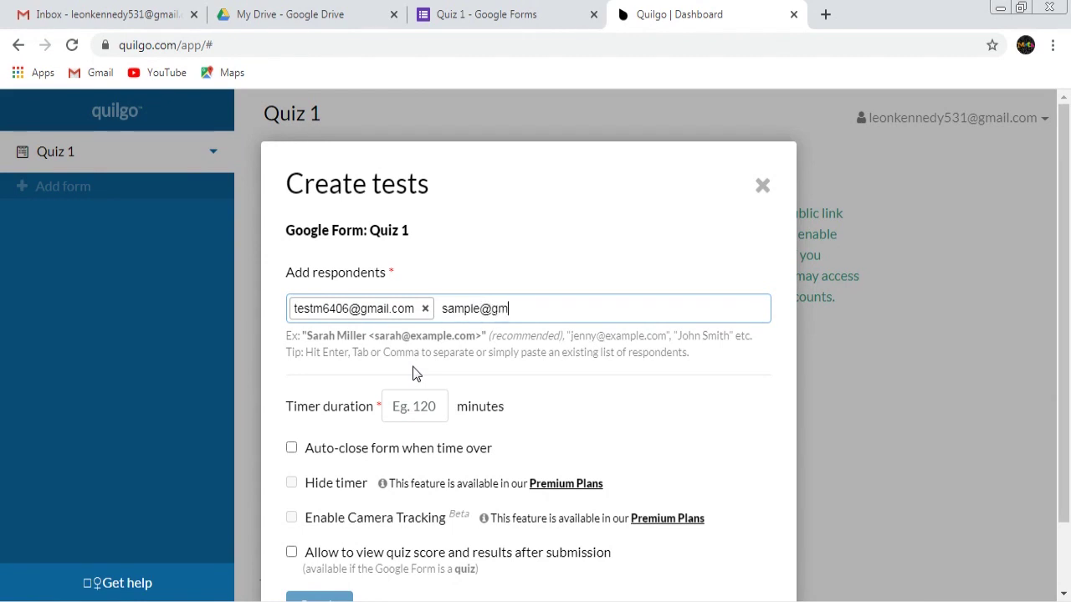
{"action": "key", "text": "Return"}
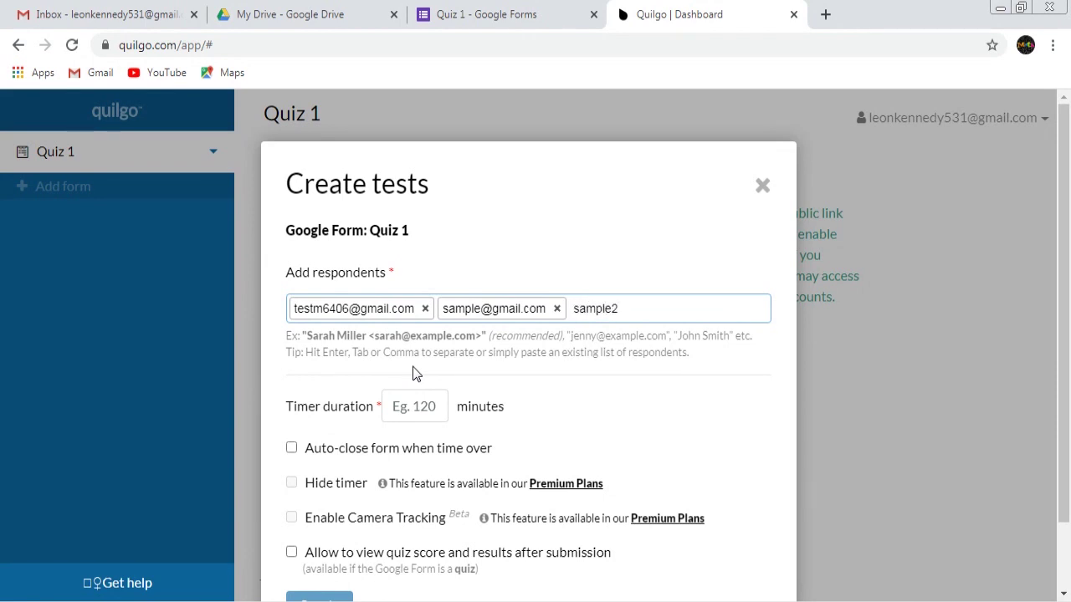
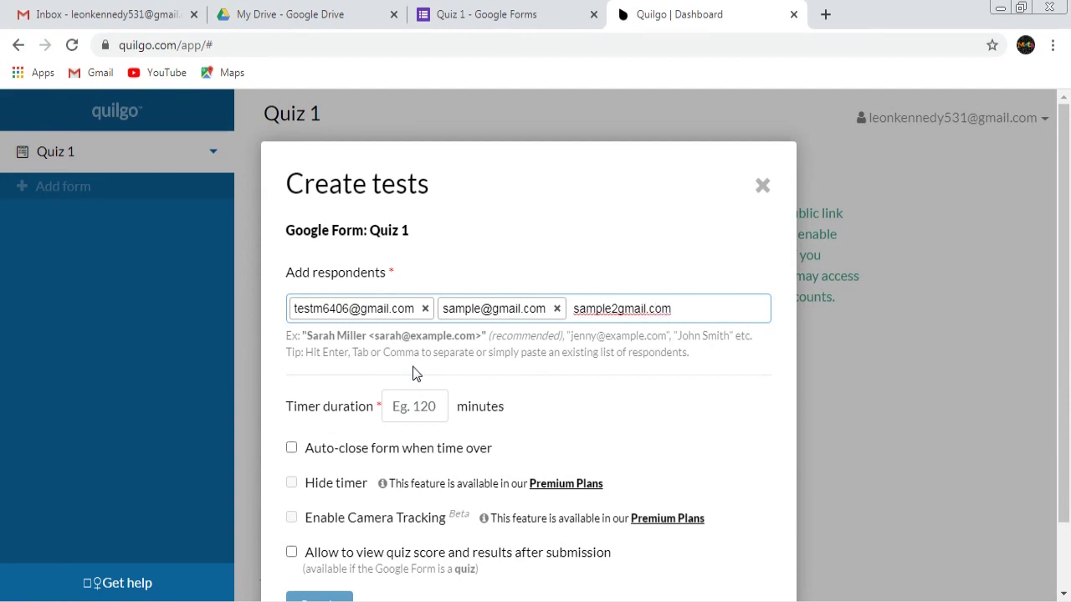
{"action": "key", "text": "Return"}
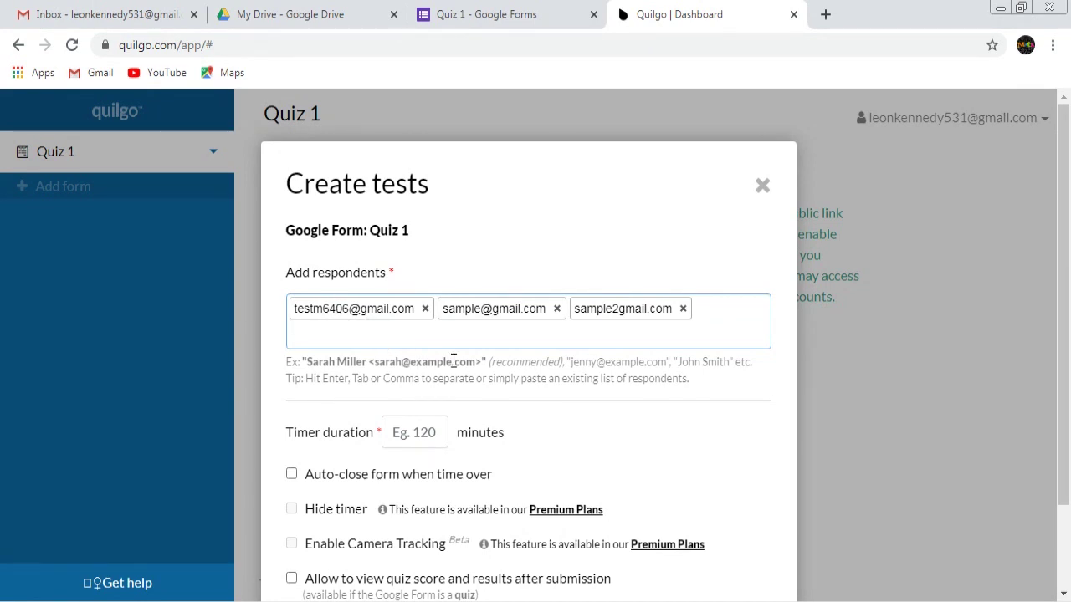
Enter a timer duration of 5 minutes in the Create tests dialog
{"action": "scroll", "coordinate": [475, 376], "scroll_direction": "down", "scroll_amount": 1}
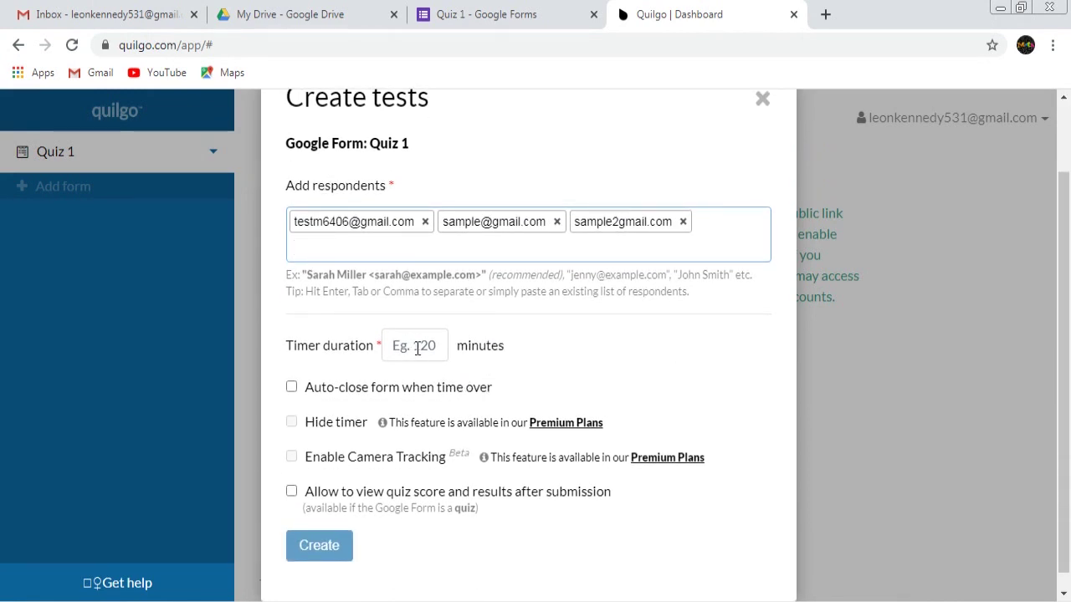
{"action": "left_click", "coordinate": [417, 348]}
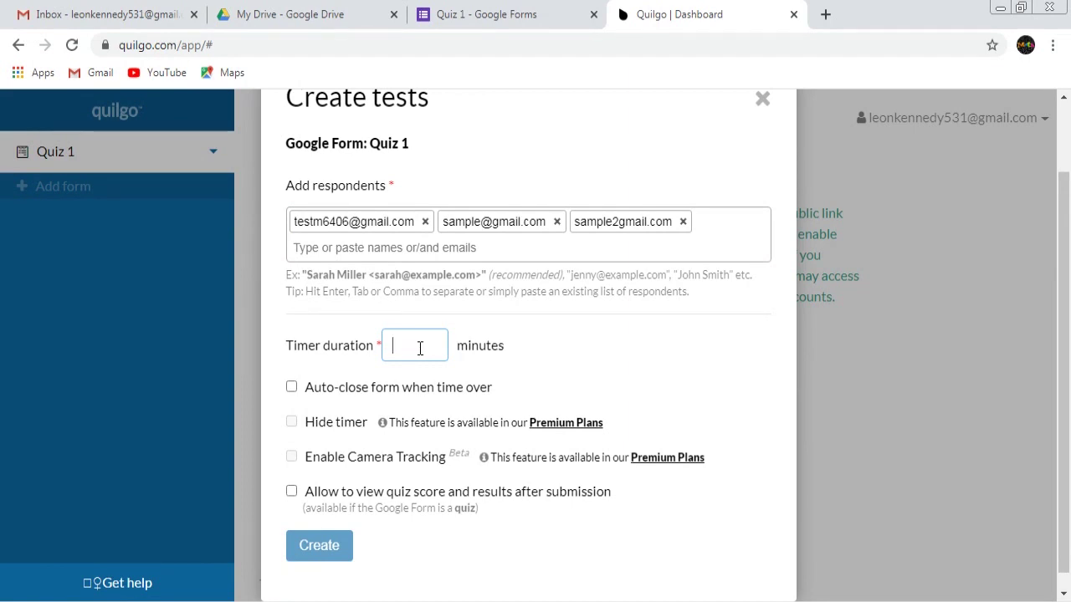
{"action": "type", "text": "5"}
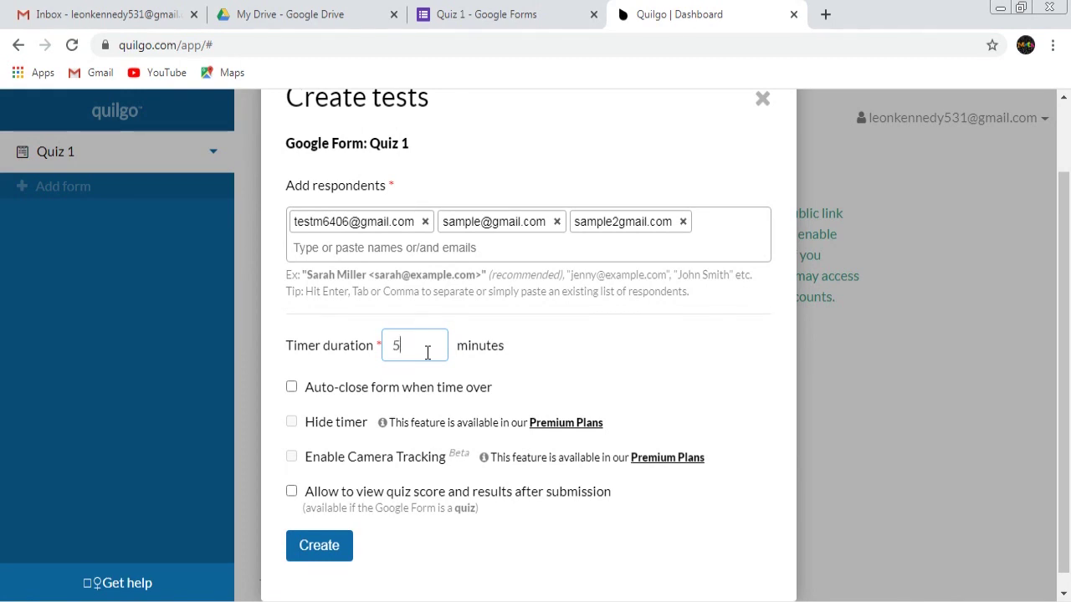
{"action": "scroll", "coordinate": [441, 383], "scroll_direction": "down", "scroll_amount": 1}
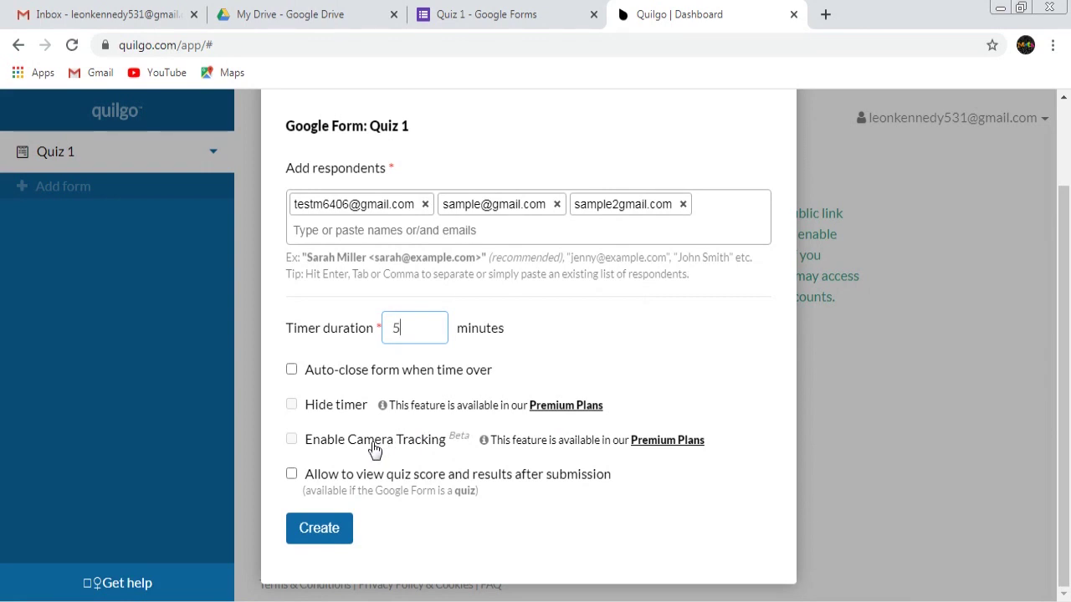
Review the premium plans, noting the Free plan's quota of 100 tests per month
{"action": "left_click", "coordinate": [663, 443]}
{"action": "scroll", "coordinate": [652, 431], "scroll_direction": "down", "scroll_amount": 2}
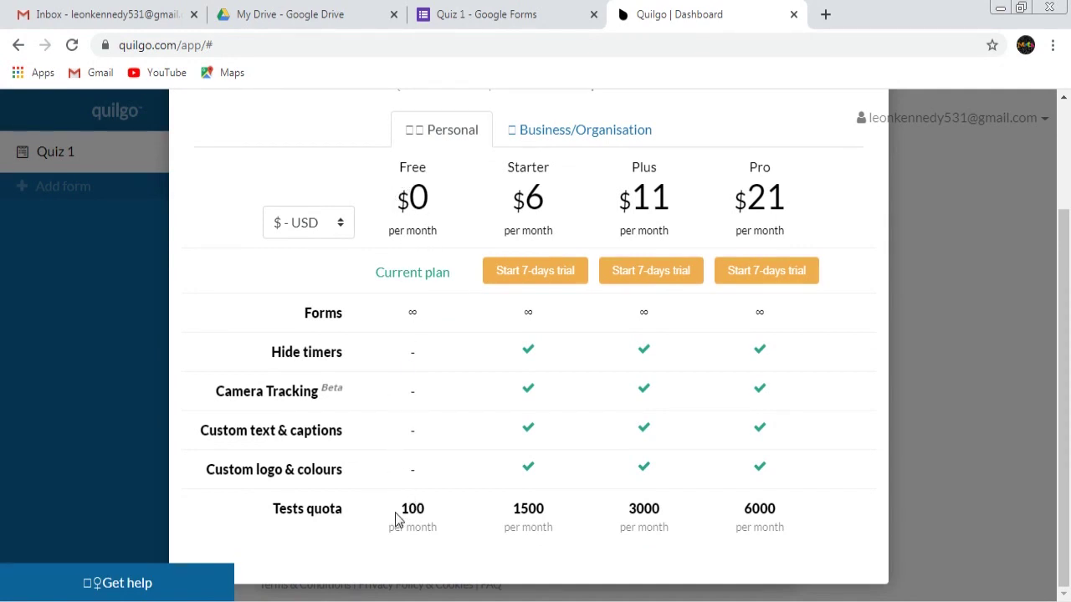
{"action": "left_click_drag", "start_coordinate": [402, 508], "coordinate": [428, 513]}
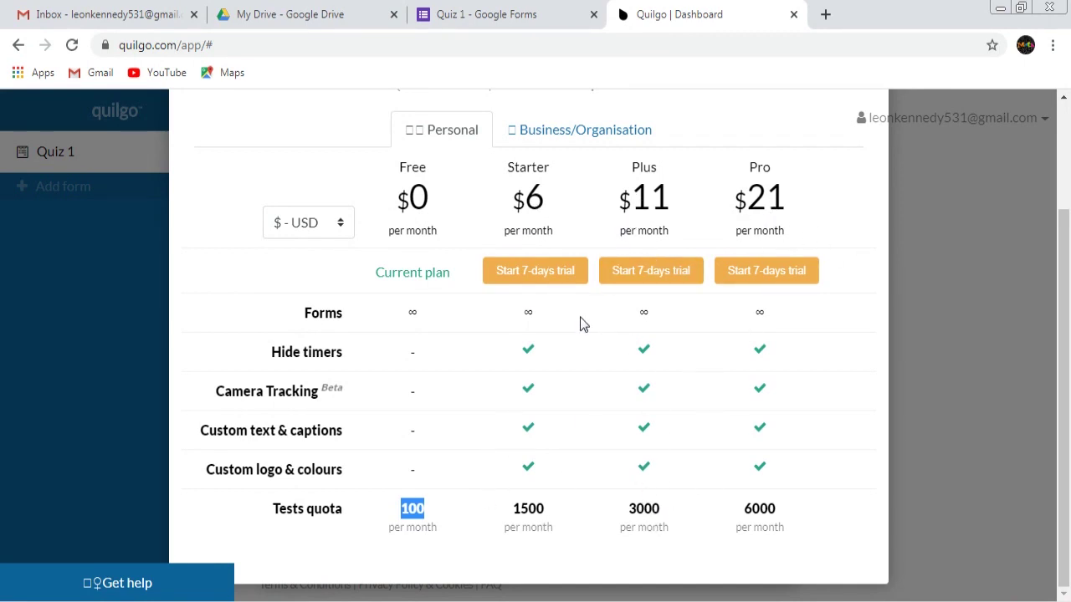
{"action": "left_click", "coordinate": [449, 198]}
{"action": "left_click_drag", "start_coordinate": [402, 507], "coordinate": [393, 519]}
{"action": "left_click", "coordinate": [450, 542]}
{"action": "left_click", "coordinate": [476, 539]}
Check the remaining quota of 97 tests, then close the pricing plans overview
{"action": "scroll", "coordinate": [357, 241], "scroll_direction": "up", "scroll_amount": 2}
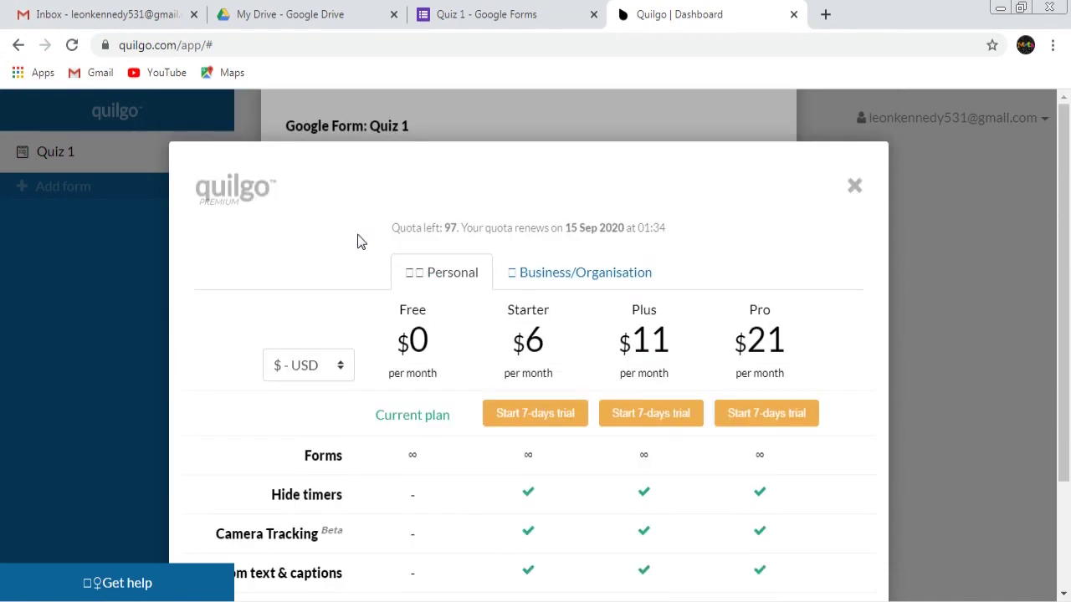
{"action": "left_click_drag", "start_coordinate": [392, 227], "coordinate": [680, 242]}
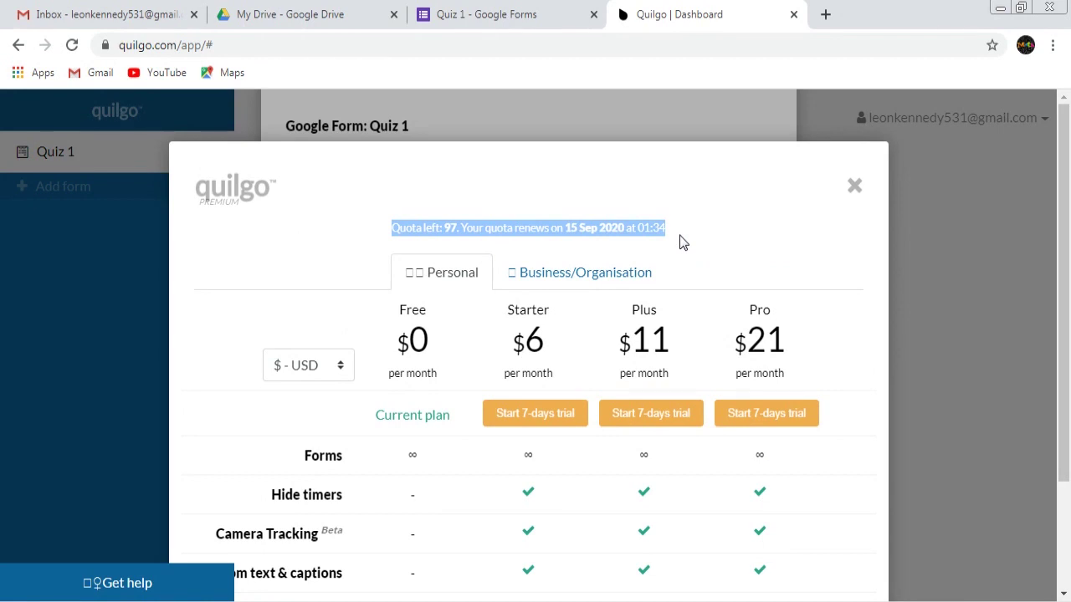
{"action": "left_click", "coordinate": [680, 242]}
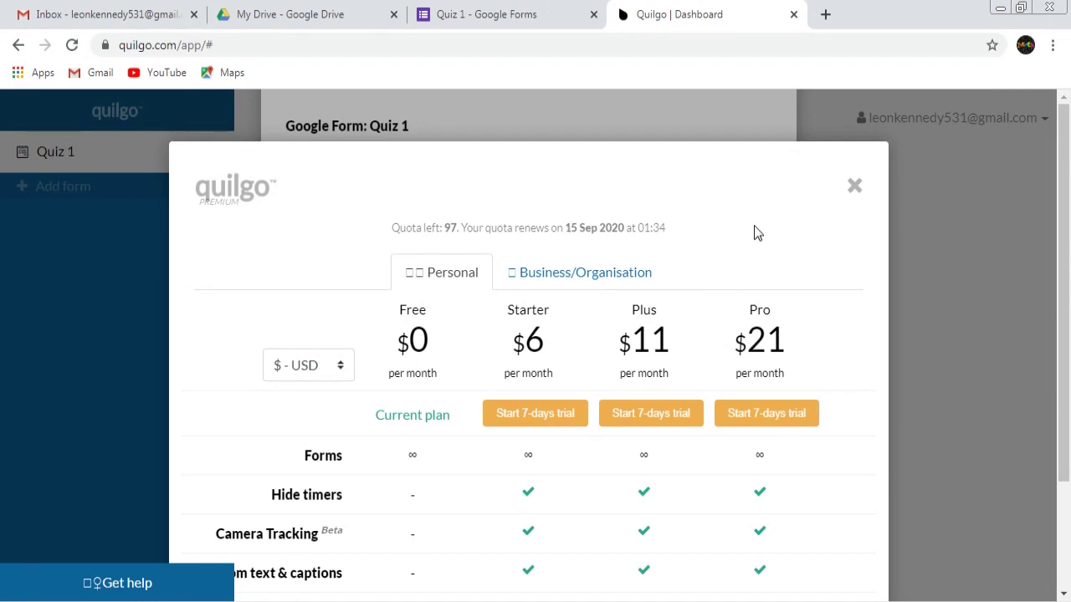
{"action": "scroll", "coordinate": [754, 226], "scroll_direction": "down", "scroll_amount": 2}
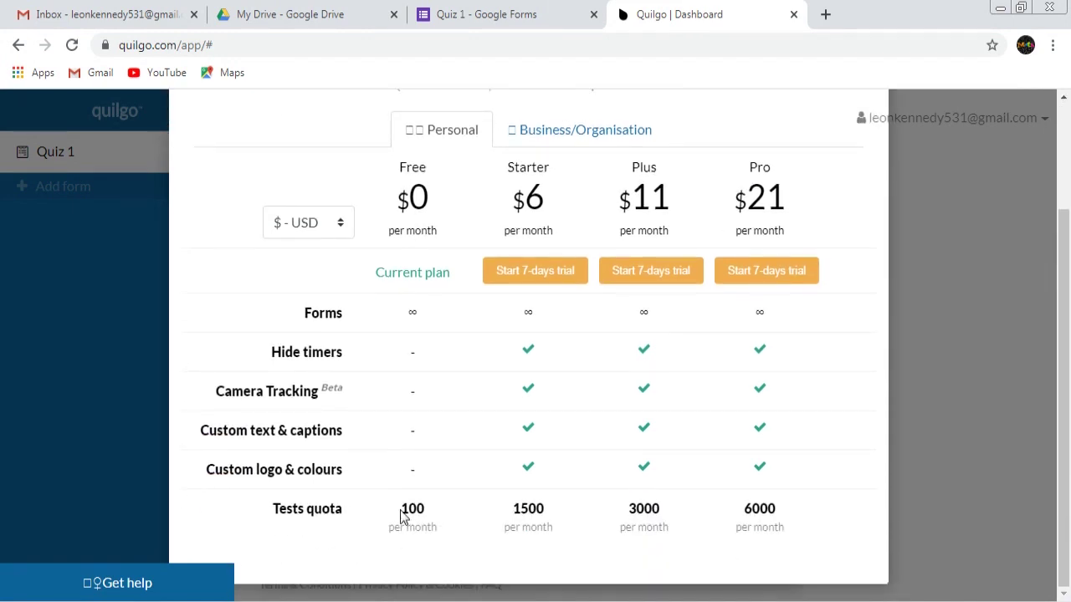
{"action": "scroll", "coordinate": [418, 506], "scroll_direction": "up", "scroll_amount": 2}
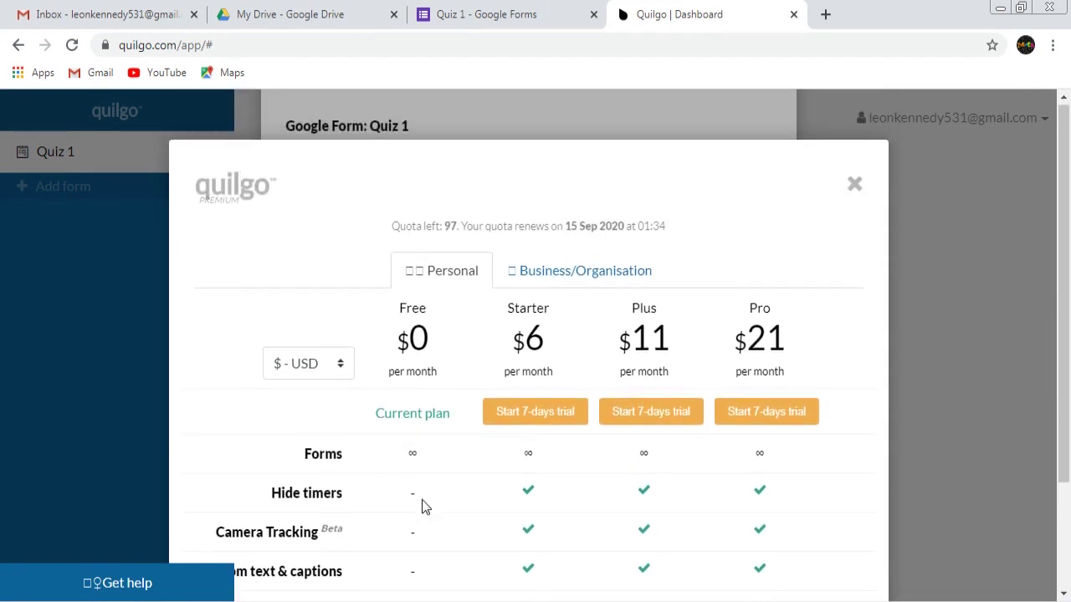
{"action": "scroll", "coordinate": [715, 343], "scroll_direction": "down", "scroll_amount": 2}
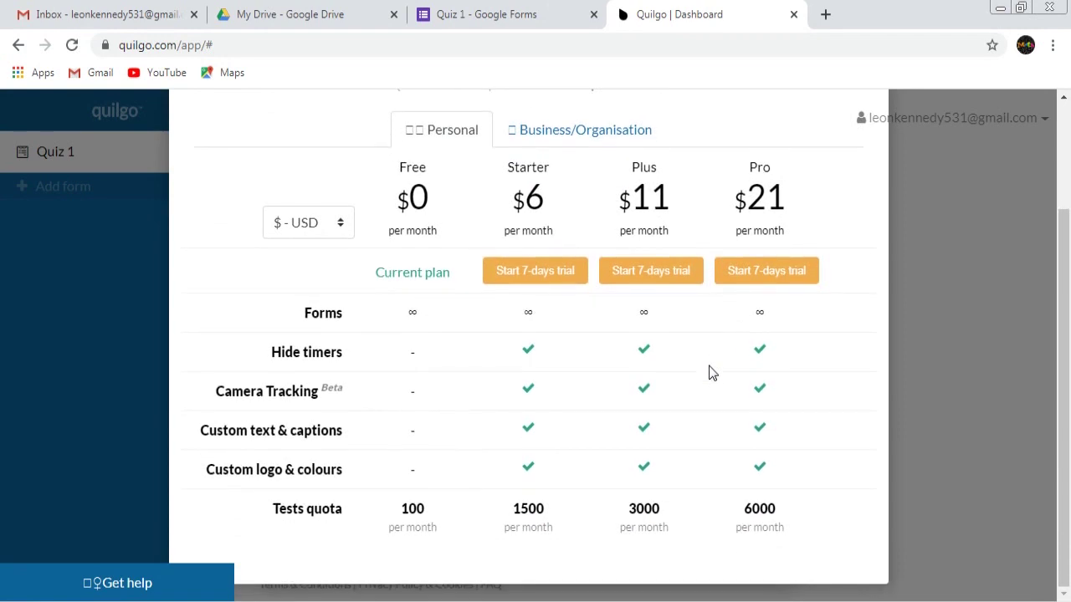
{"action": "scroll", "coordinate": [699, 372], "scroll_direction": "up", "scroll_amount": 2}
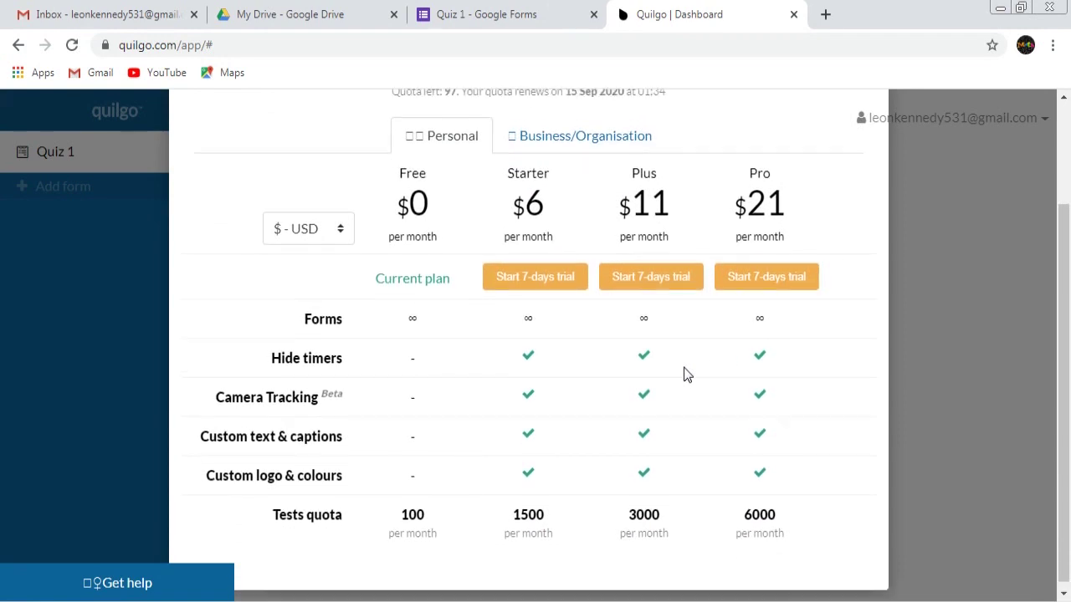
{"action": "left_click", "coordinate": [854, 186]}
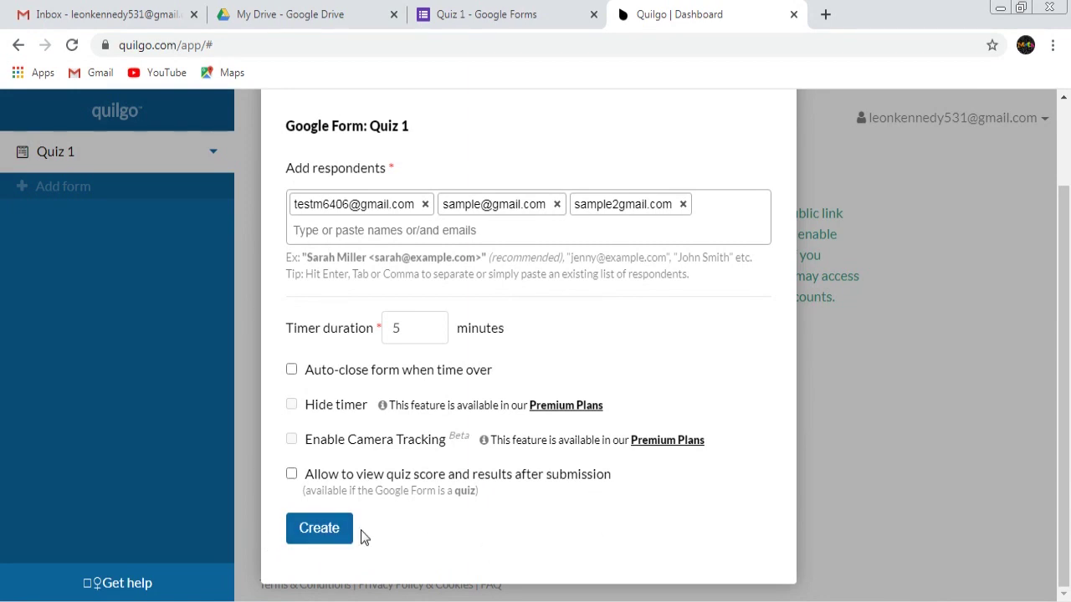
Create the three 5-minute Quiz 1 tests and check their Respondent and Email entries
{"action": "left_click", "coordinate": [332, 528]}
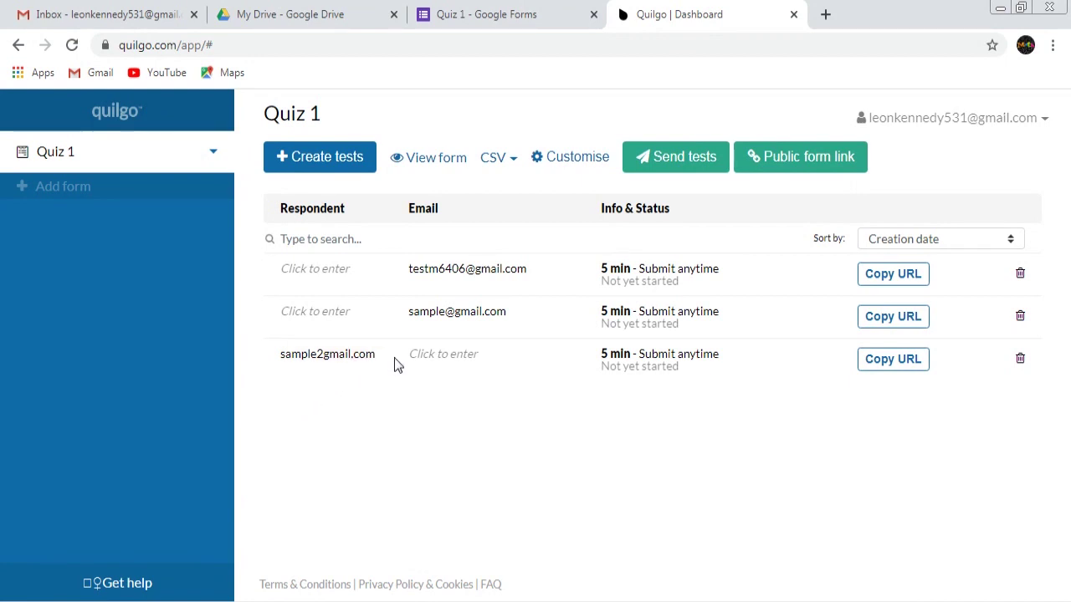
{"action": "left_click_drag", "start_coordinate": [387, 365], "coordinate": [284, 365]}
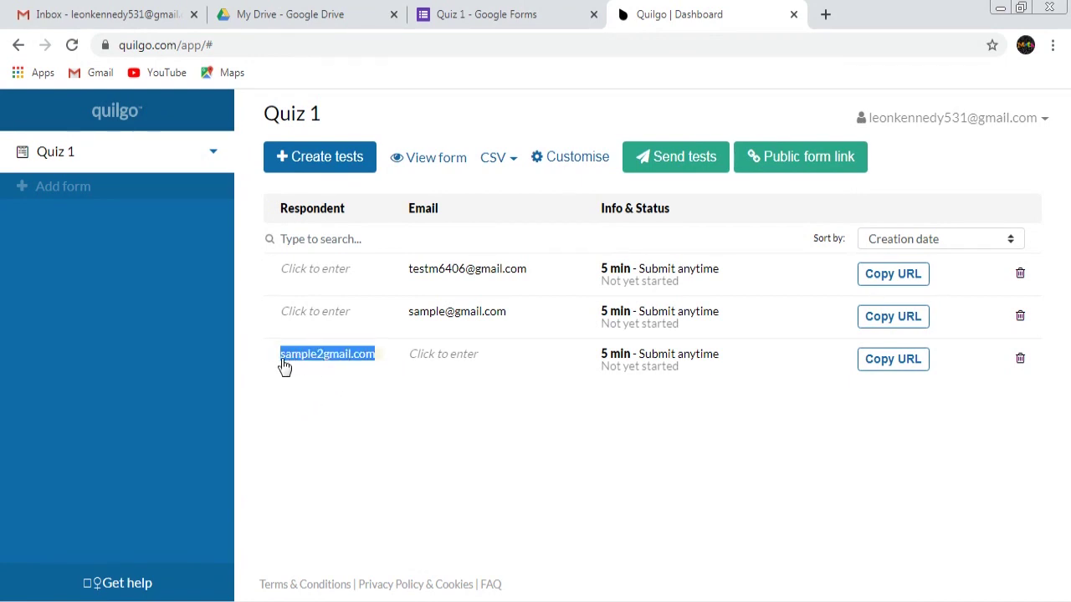
{"action": "left_click", "coordinate": [351, 409]}
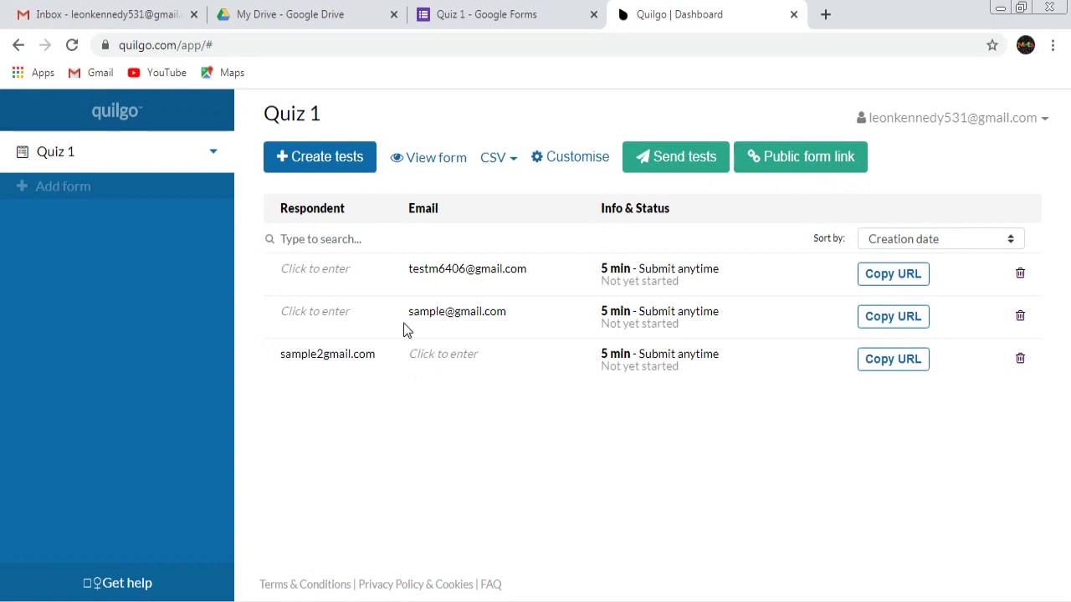
{"action": "left_click_drag", "start_coordinate": [410, 327], "coordinate": [518, 323]}
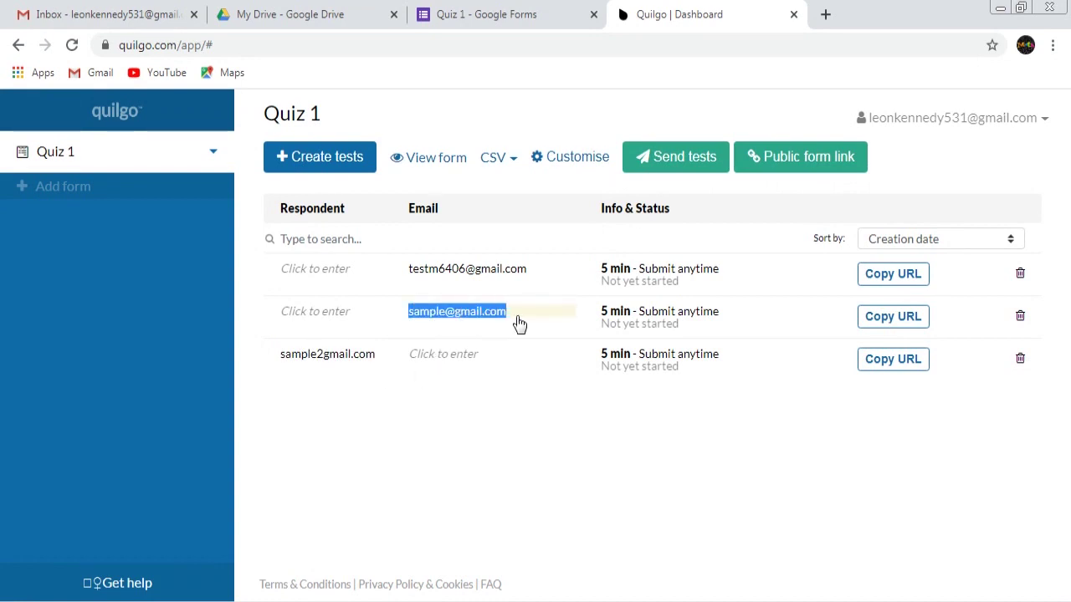
{"action": "left_click", "coordinate": [495, 399]}
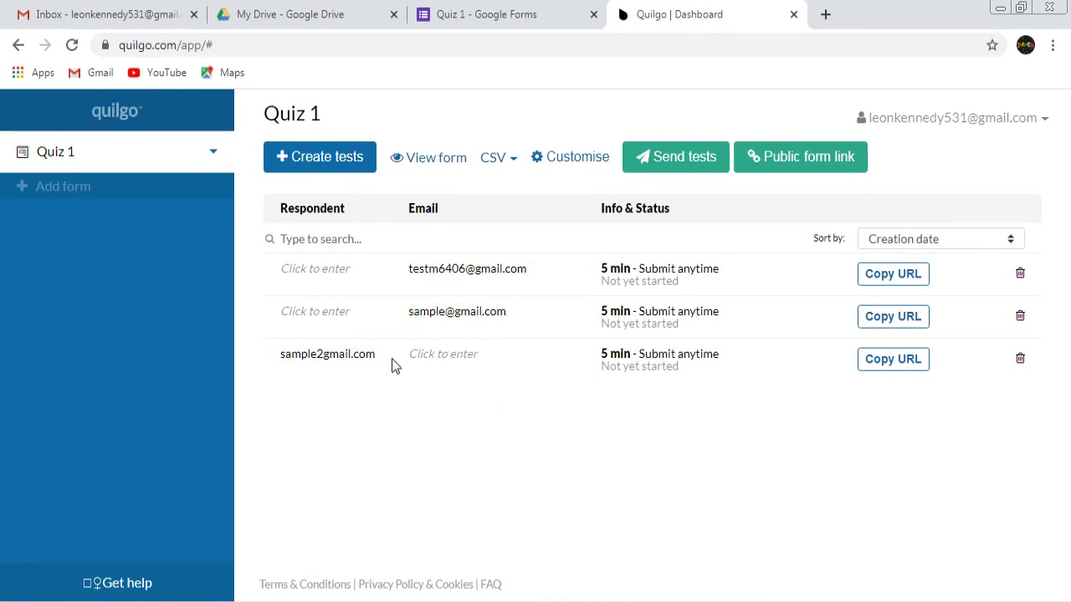
{"action": "left_click_drag", "start_coordinate": [393, 365], "coordinate": [280, 366]}
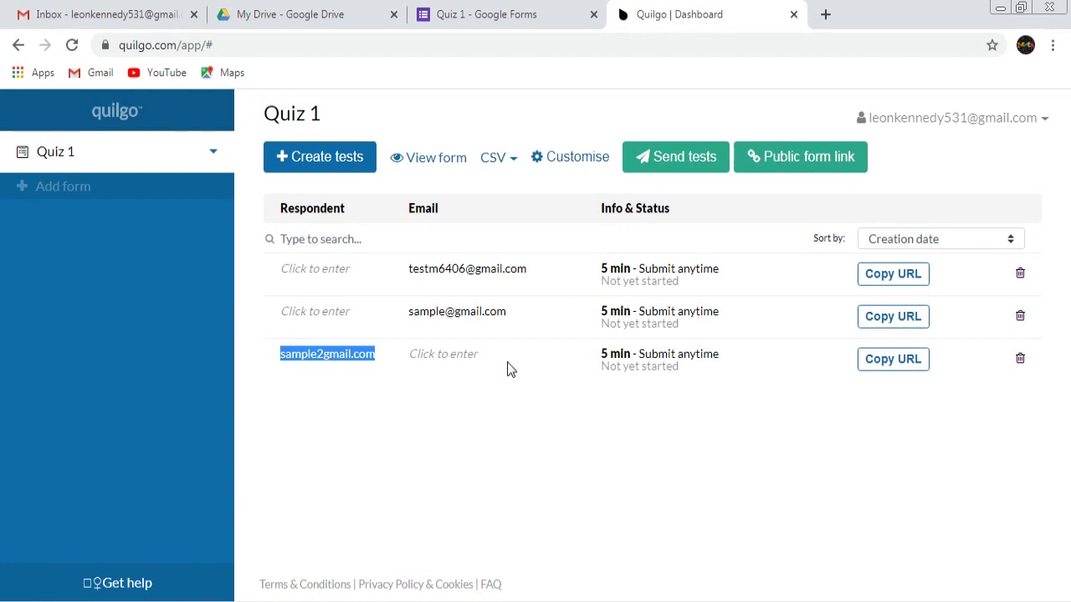
{"action": "left_click", "coordinate": [695, 418]}
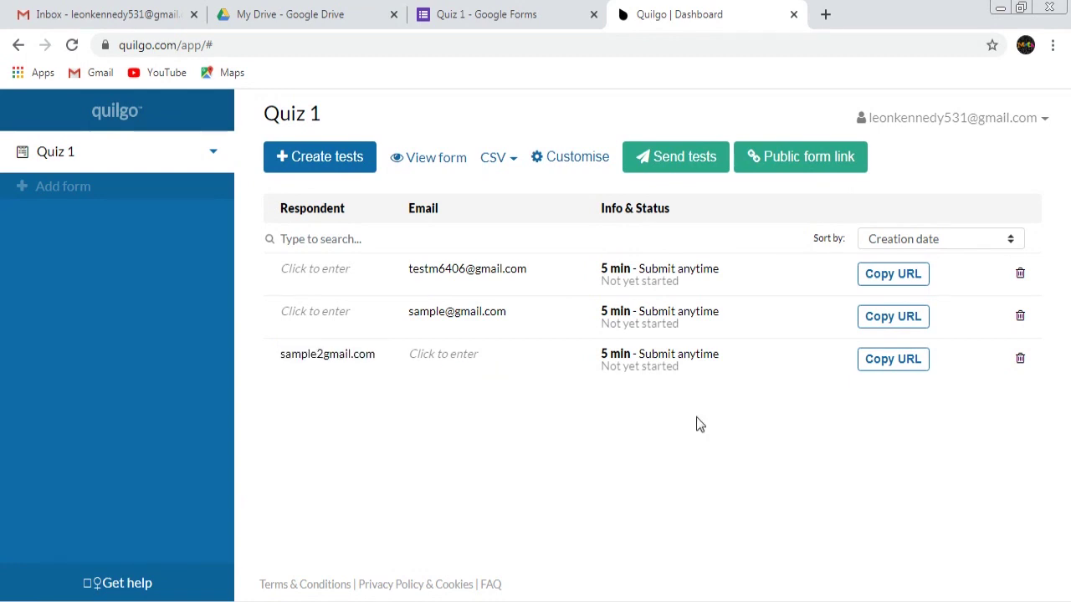
Start a bulk send with only the test respondent's test selected and no custom message
{"action": "left_click", "coordinate": [685, 160]}
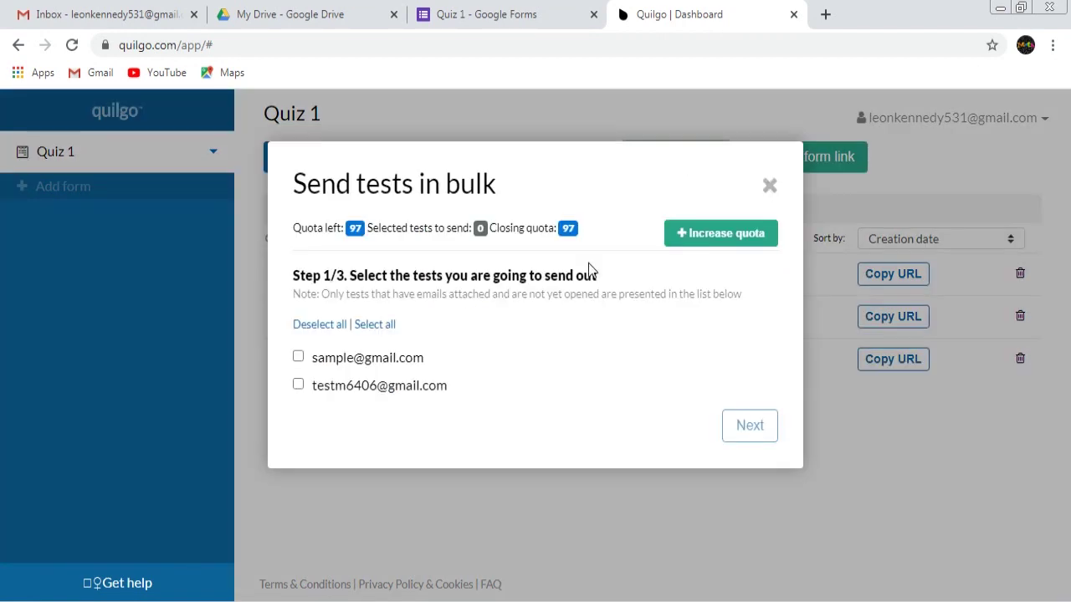
{"action": "left_click", "coordinate": [299, 386]}
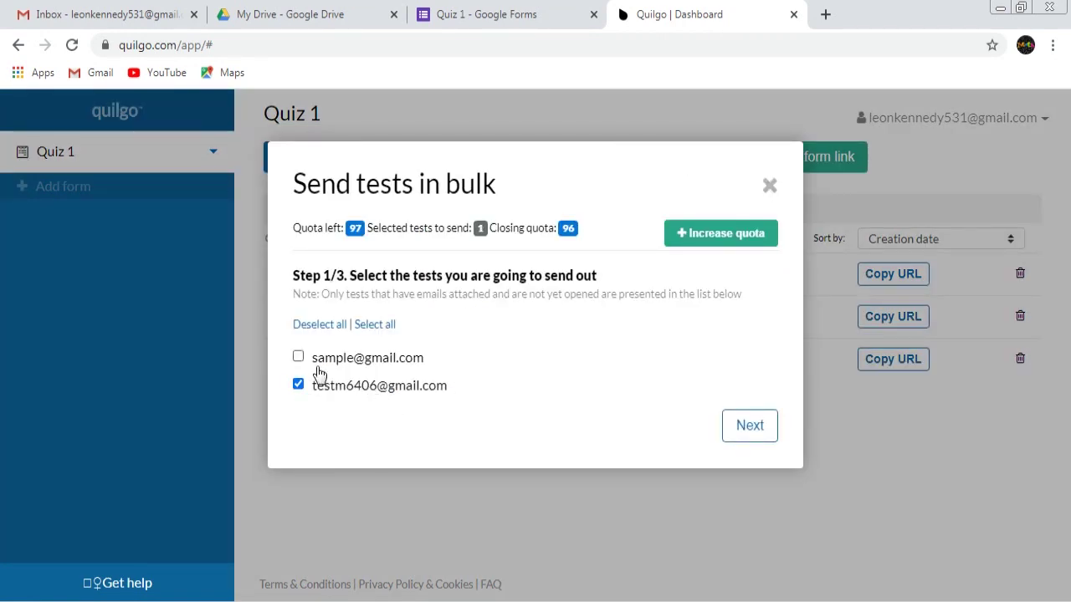
{"action": "left_click_drag", "start_coordinate": [452, 366], "coordinate": [313, 376]}
{"action": "left_click", "coordinate": [581, 369]}
{"action": "left_click", "coordinate": [748, 428]}
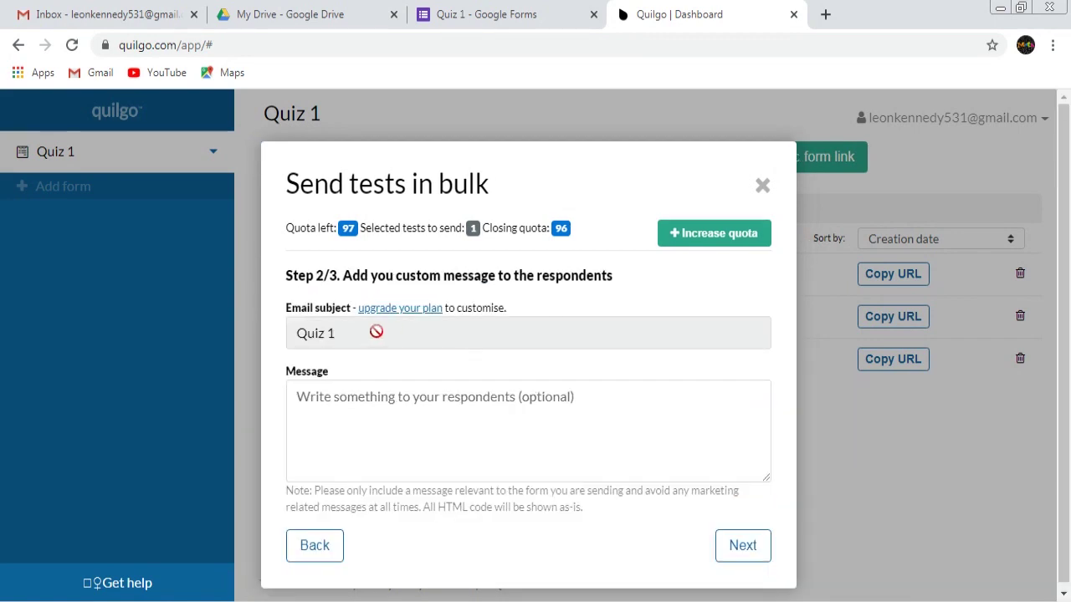
{"action": "left_click", "coordinate": [371, 392]}
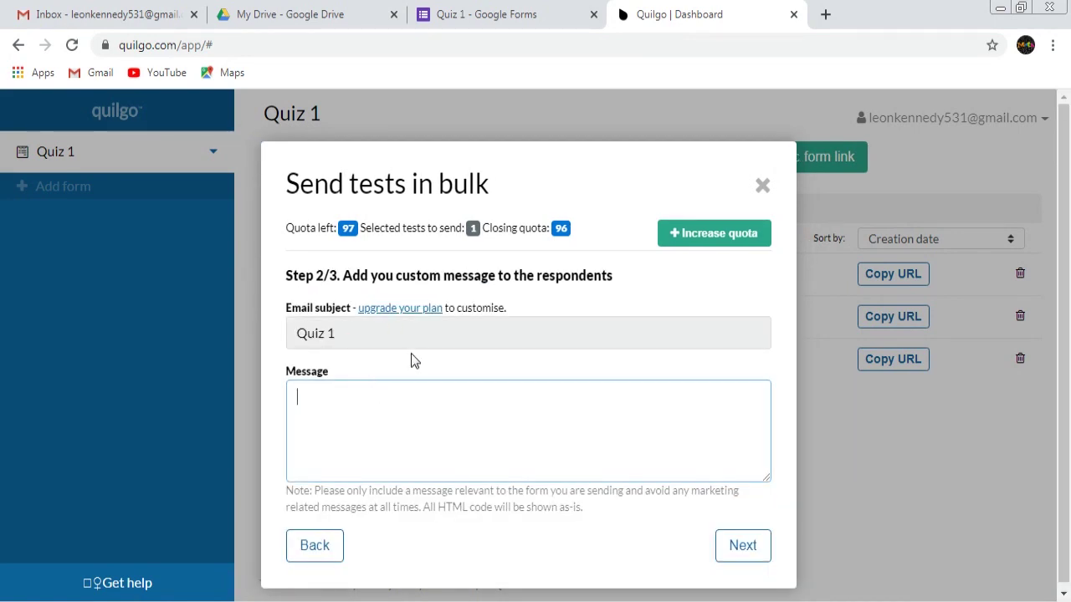
{"action": "left_click", "coordinate": [428, 370]}
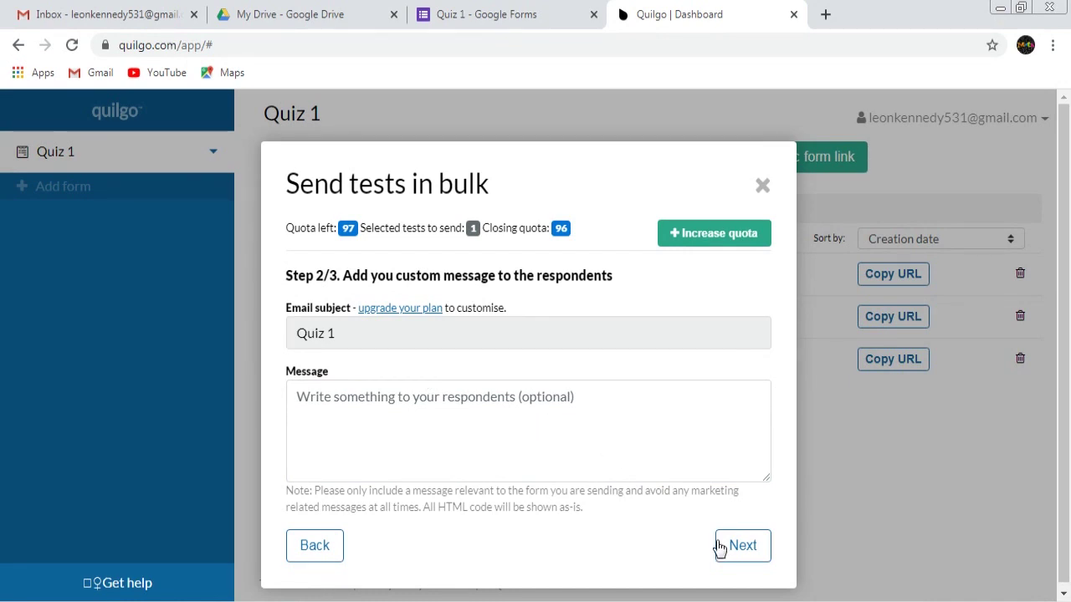
Send a Quiz 1 preview email to the owner's address and check the Gmail inbox
{"action": "left_click", "coordinate": [745, 548]}
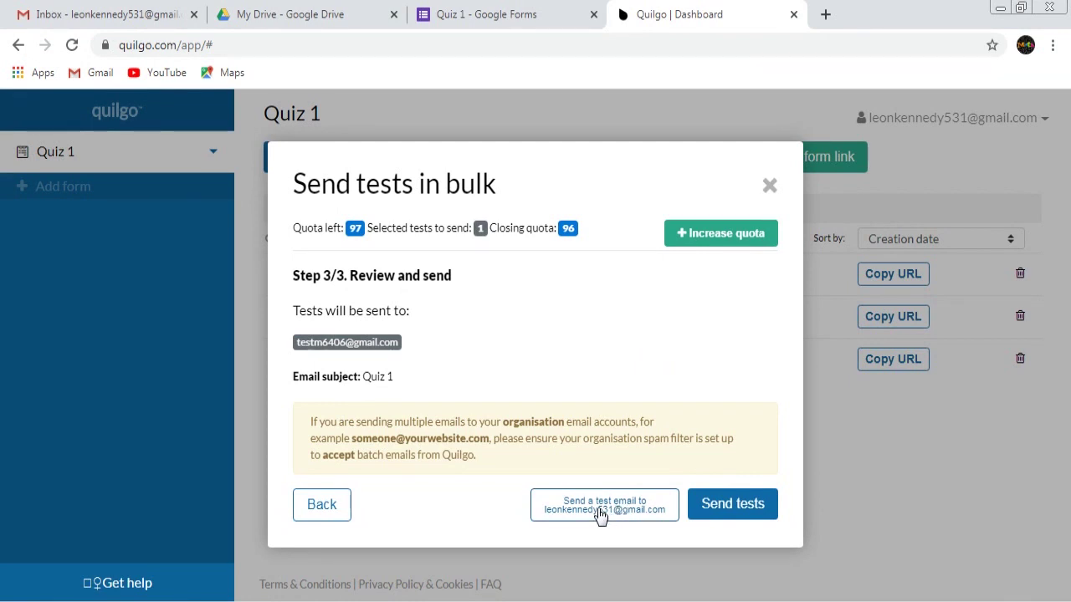
{"action": "left_click", "coordinate": [599, 512]}
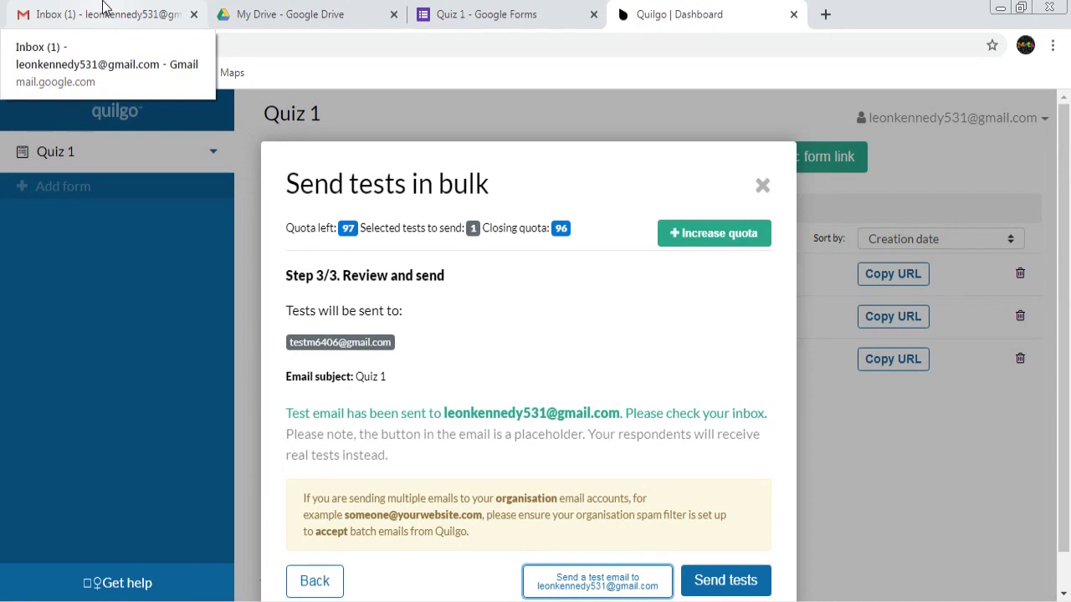
{"action": "left_click", "coordinate": [103, 8]}
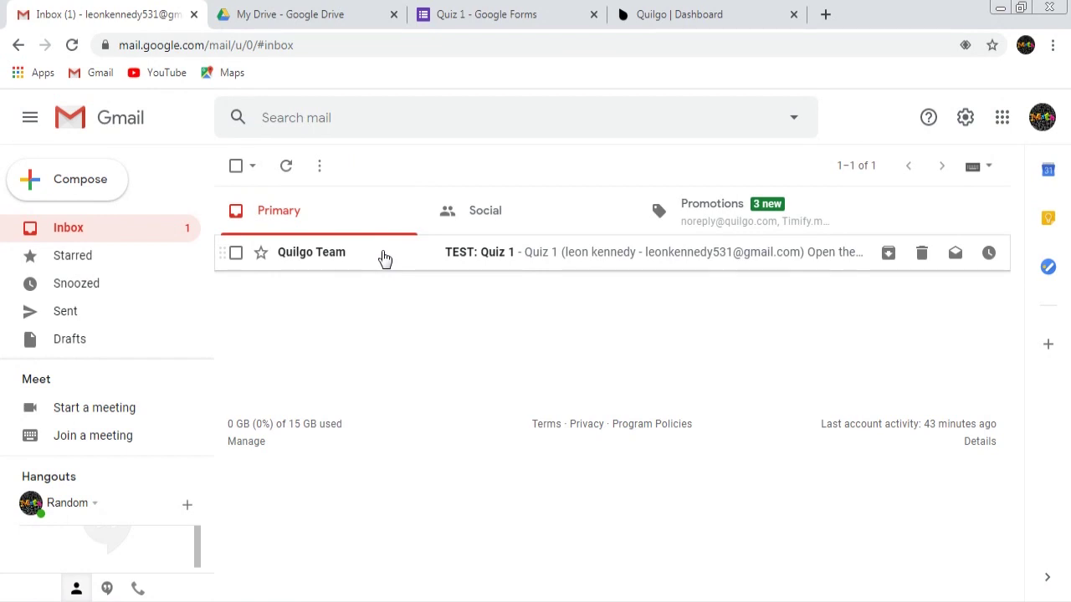
Open the 'TEST: Quiz 1' email from Quilgo Team and read through its content
{"action": "left_click", "coordinate": [383, 256]}
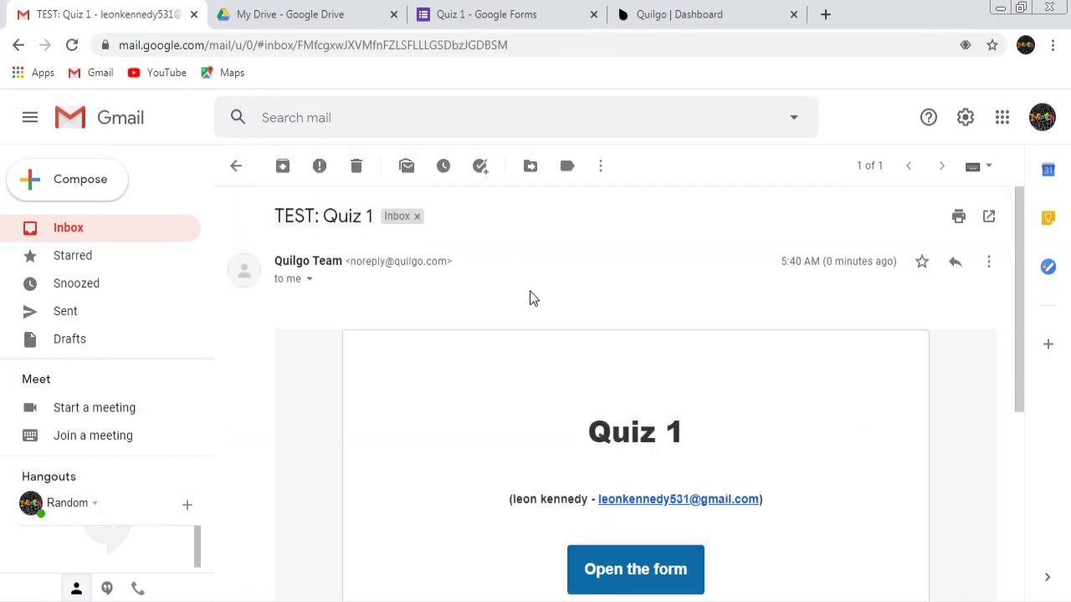
{"action": "scroll", "coordinate": [544, 311], "scroll_direction": "down", "scroll_amount": 3}
{"action": "scroll", "coordinate": [689, 477], "scroll_direction": "up", "scroll_amount": 2}
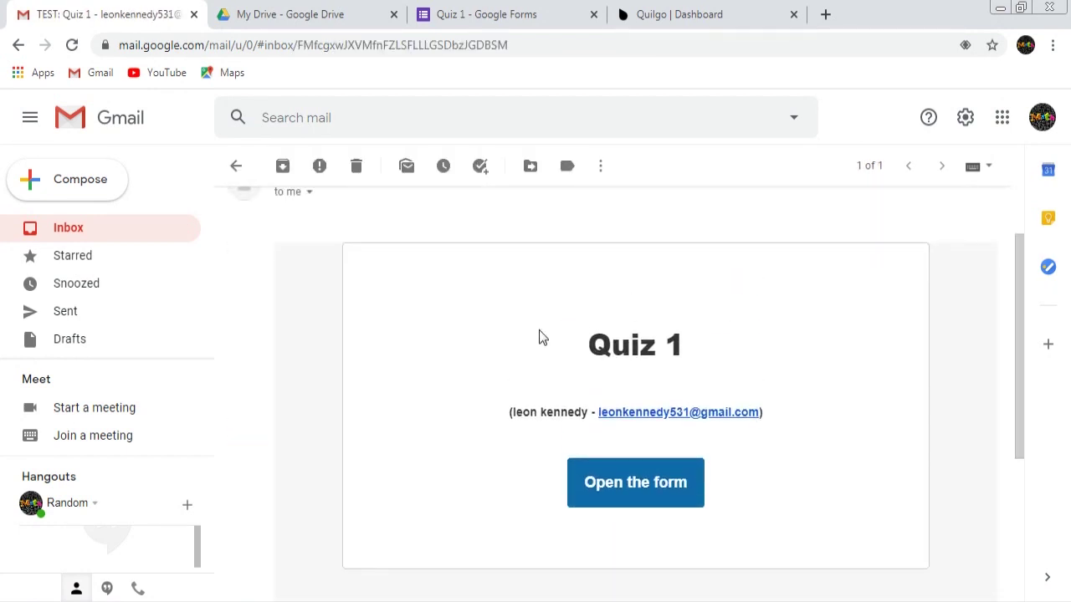
{"action": "left_click_drag", "start_coordinate": [598, 345], "coordinate": [820, 498]}
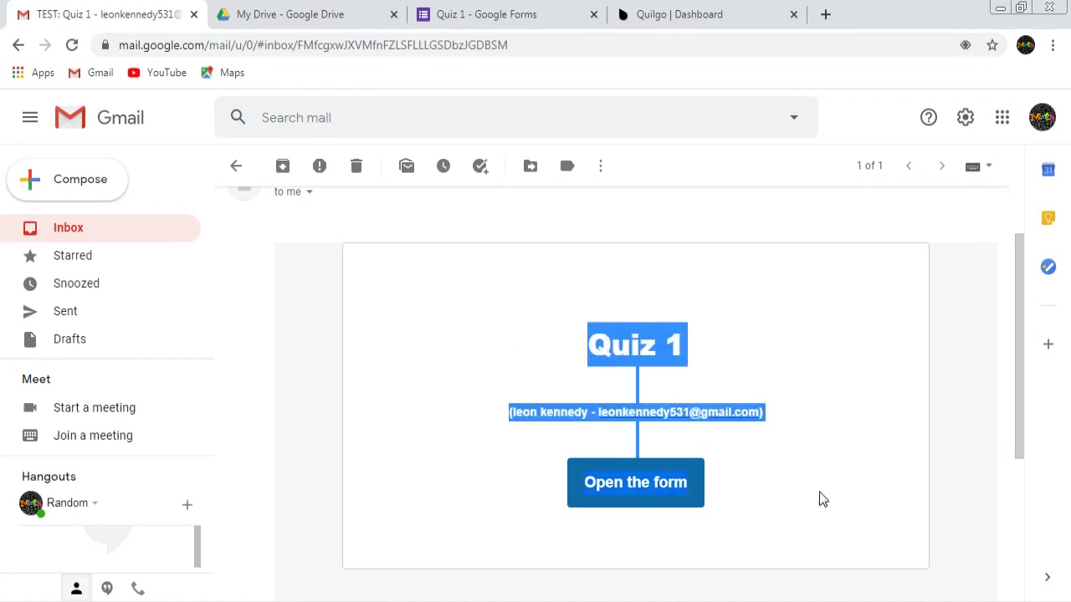
{"action": "left_click", "coordinate": [809, 525]}
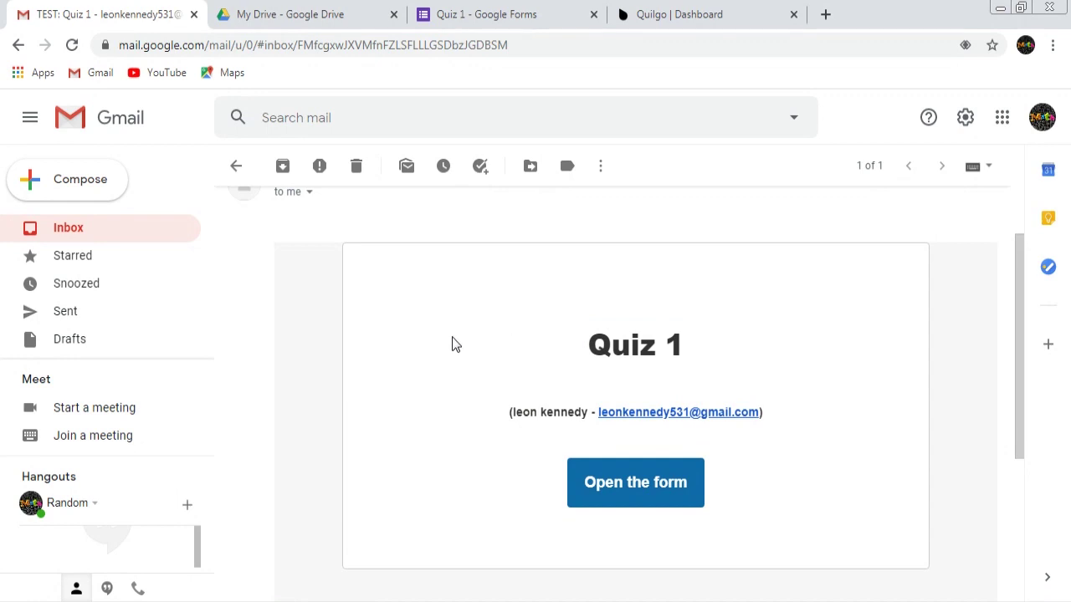
{"action": "scroll", "coordinate": [452, 344], "scroll_direction": "up", "scroll_amount": 1}
{"action": "scroll", "coordinate": [452, 344], "scroll_direction": "up", "scroll_amount": 2}
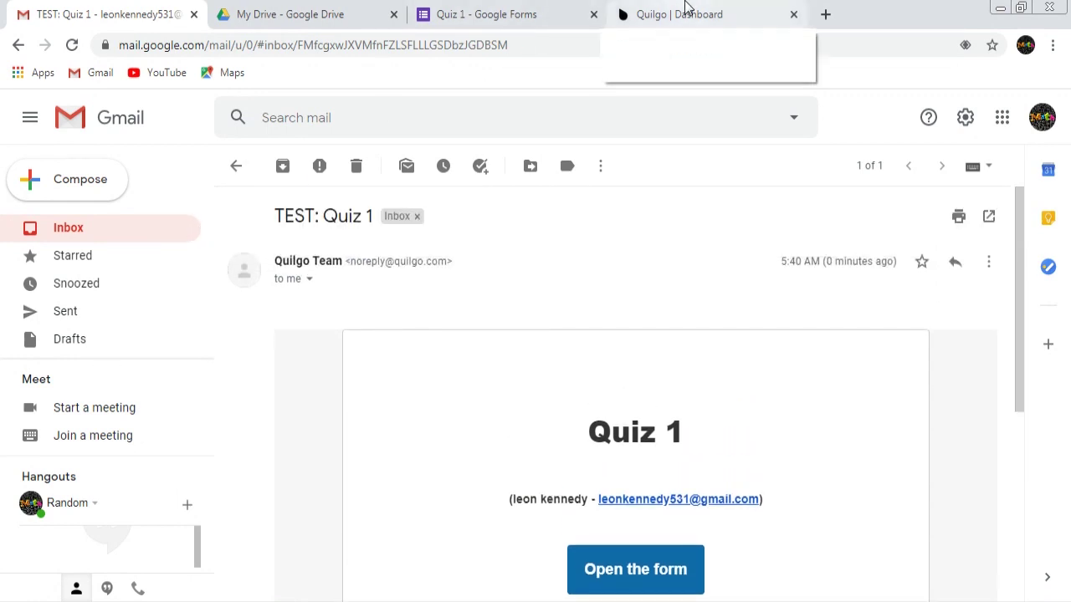
Send the selected test and confirm its Sent: 05:41 22 Aug 2020 timestamp
{"action": "left_click", "coordinate": [684, 8]}
{"action": "scroll", "coordinate": [600, 337], "scroll_direction": "down", "scroll_amount": 1}
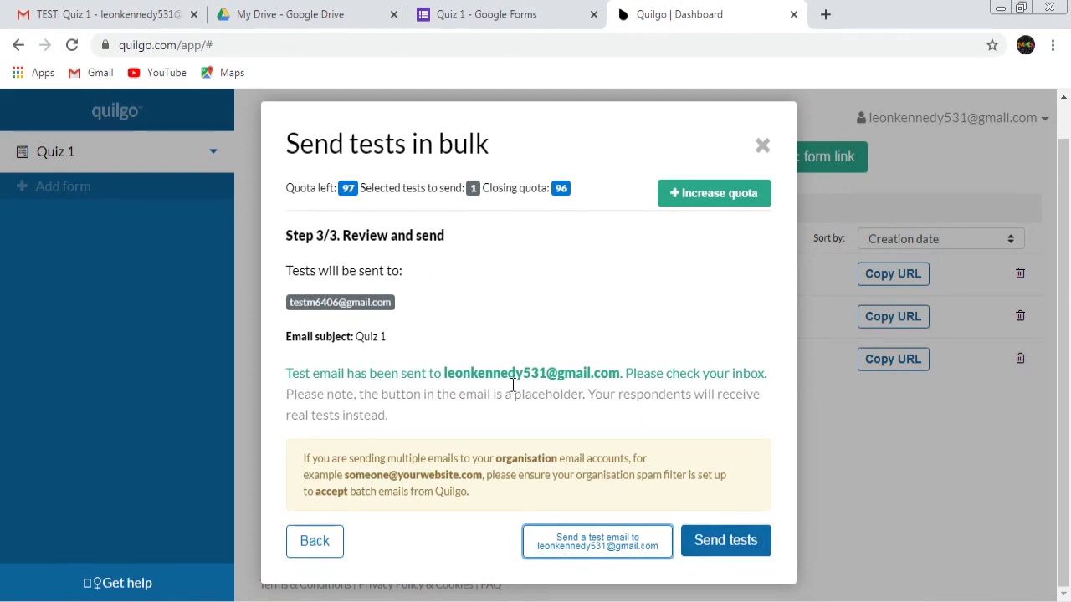
{"action": "left_click", "coordinate": [718, 544]}
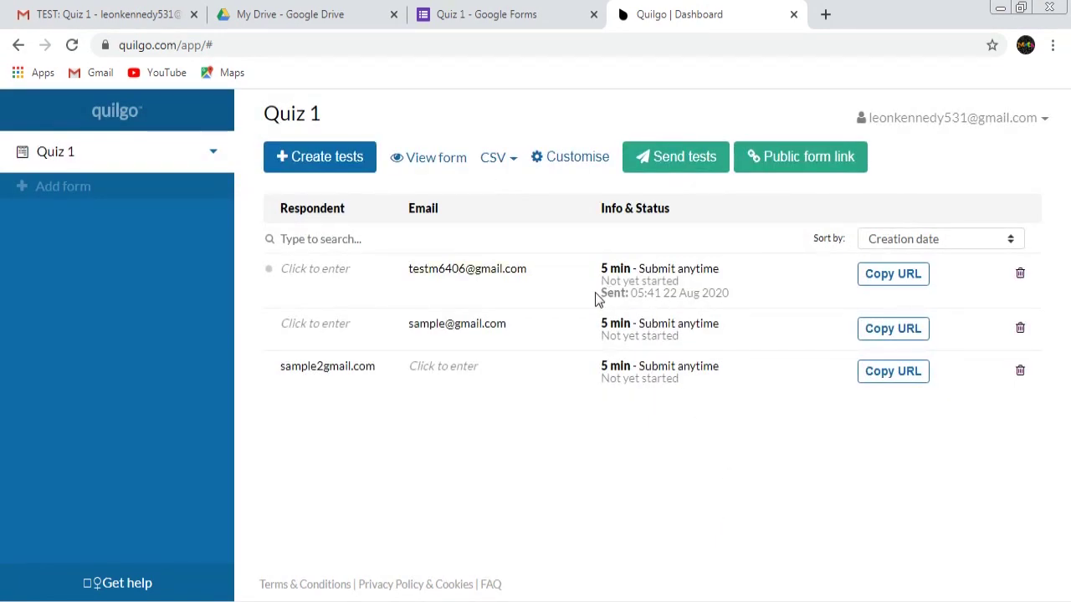
{"action": "left_click_drag", "start_coordinate": [602, 293], "coordinate": [629, 295]}
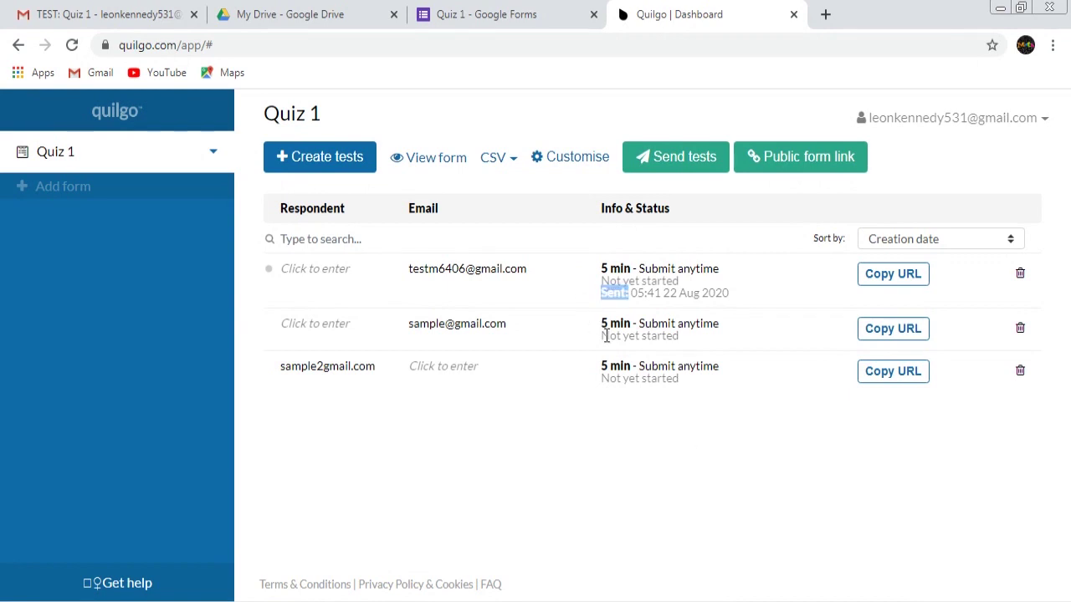
{"action": "left_click_drag", "start_coordinate": [596, 348], "coordinate": [645, 349]}
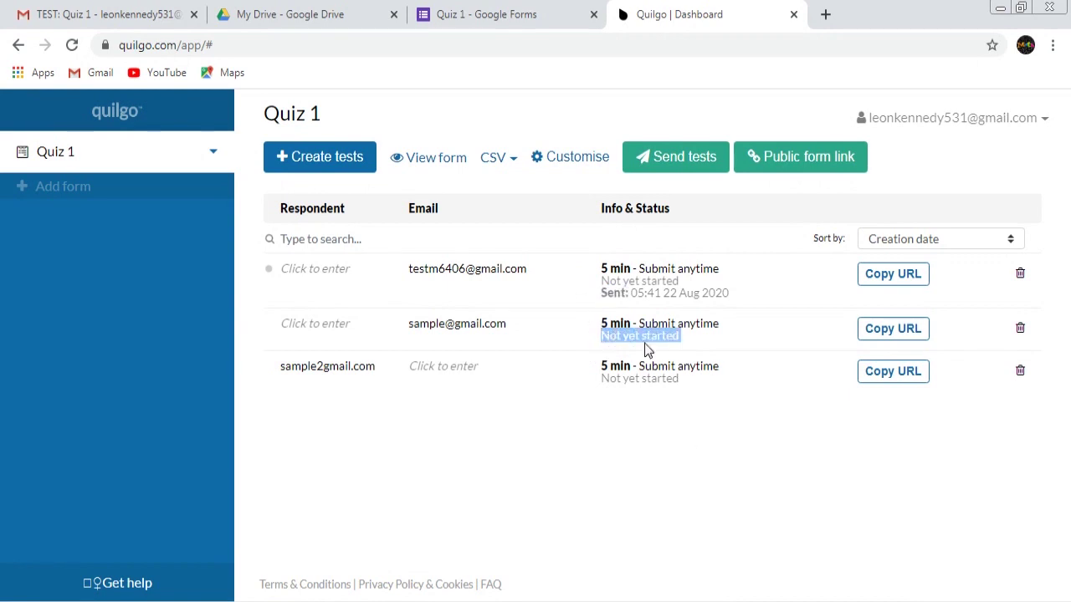
{"action": "left_click", "coordinate": [712, 427]}
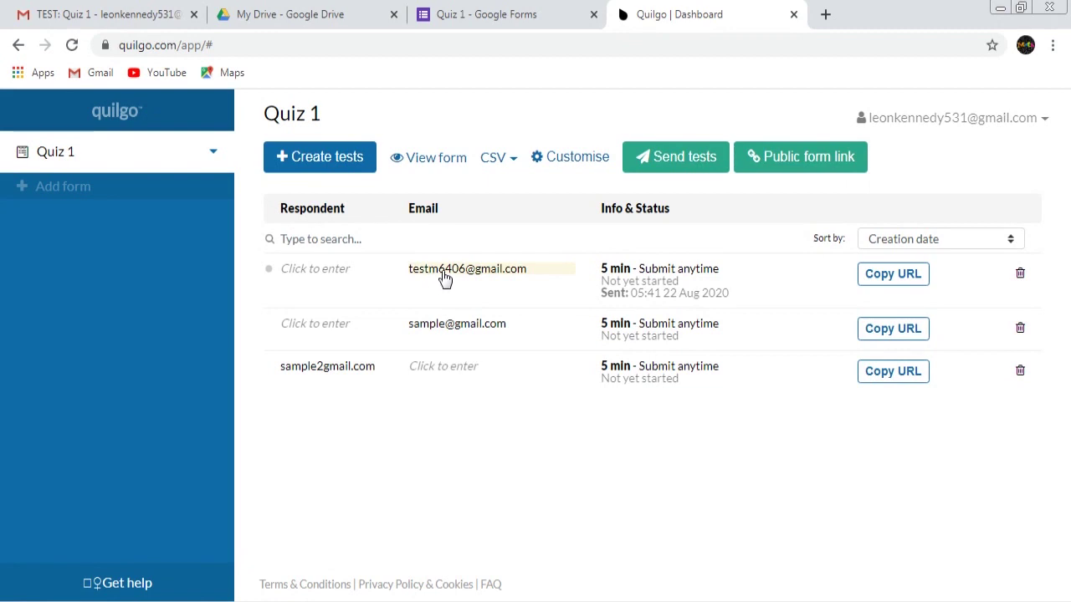
In a new Gmail tab, open the respondent's Quiz 1 invitation and follow its form link
{"action": "left_click", "coordinate": [825, 14]}
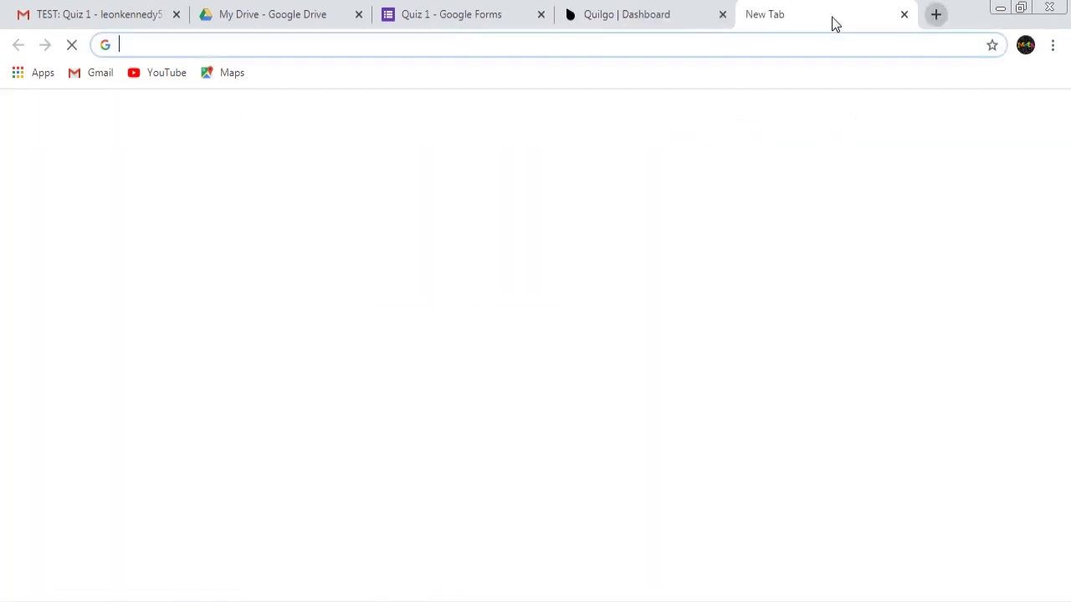
{"action": "type", "text": "gmail"}
{"action": "left_click", "coordinate": [90, 77]}
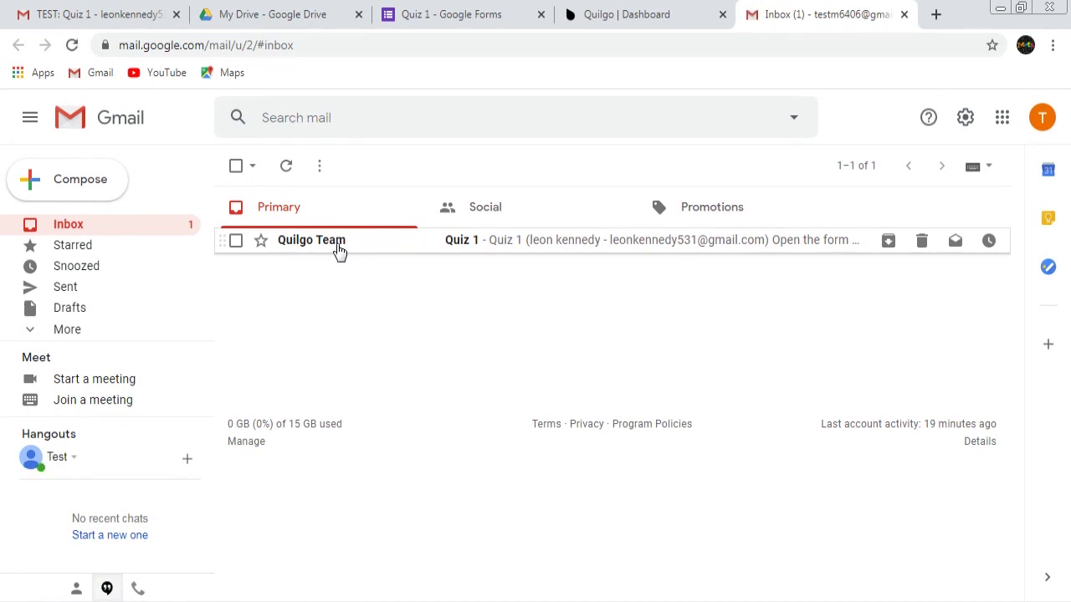
{"action": "left_click", "coordinate": [339, 248]}
{"action": "scroll", "coordinate": [476, 356], "scroll_direction": "down", "scroll_amount": 2}
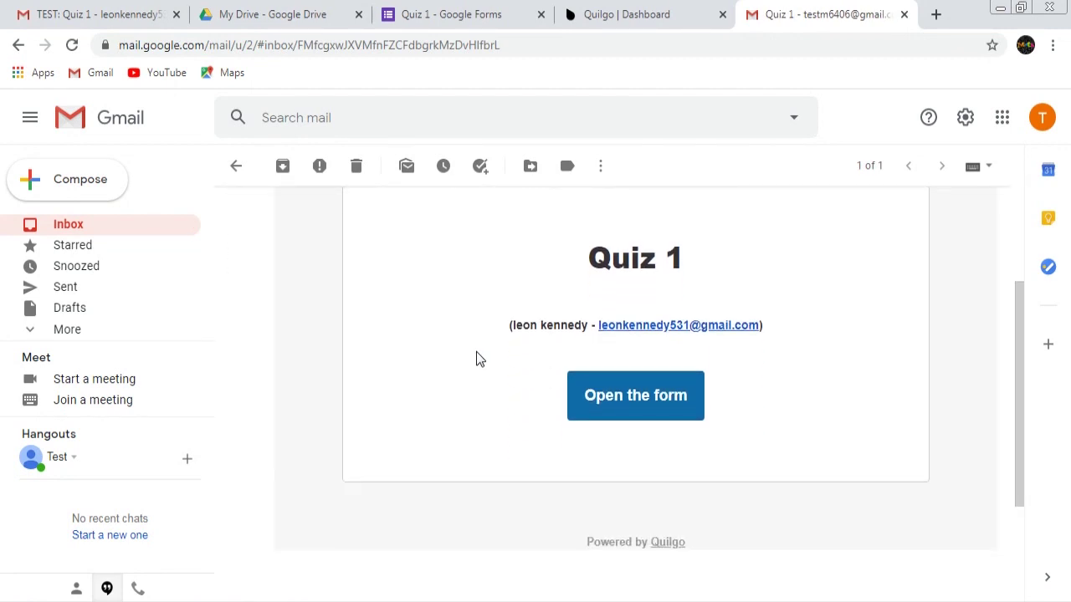
{"action": "left_click", "coordinate": [657, 409]}
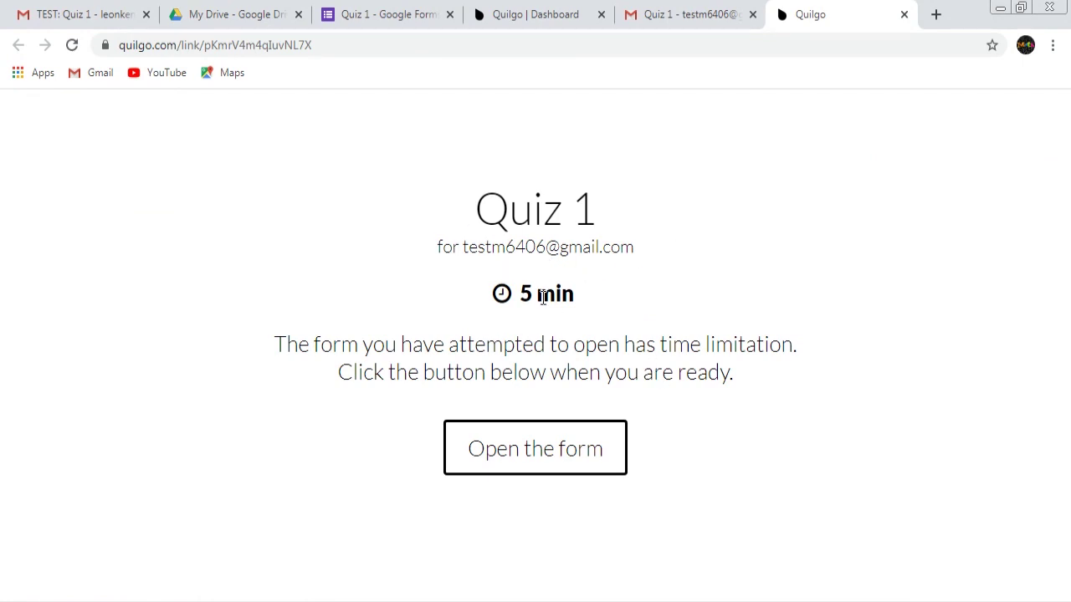
Note the 5-minute time limit and start the timed Quiz 1 form
{"action": "left_click_drag", "start_coordinate": [534, 294], "coordinate": [433, 306]}
{"action": "left_click", "coordinate": [433, 298]}
{"action": "left_click_drag", "start_coordinate": [515, 294], "coordinate": [512, 294]}
{"action": "left_click", "coordinate": [606, 314]}
{"action": "left_click", "coordinate": [559, 460]}
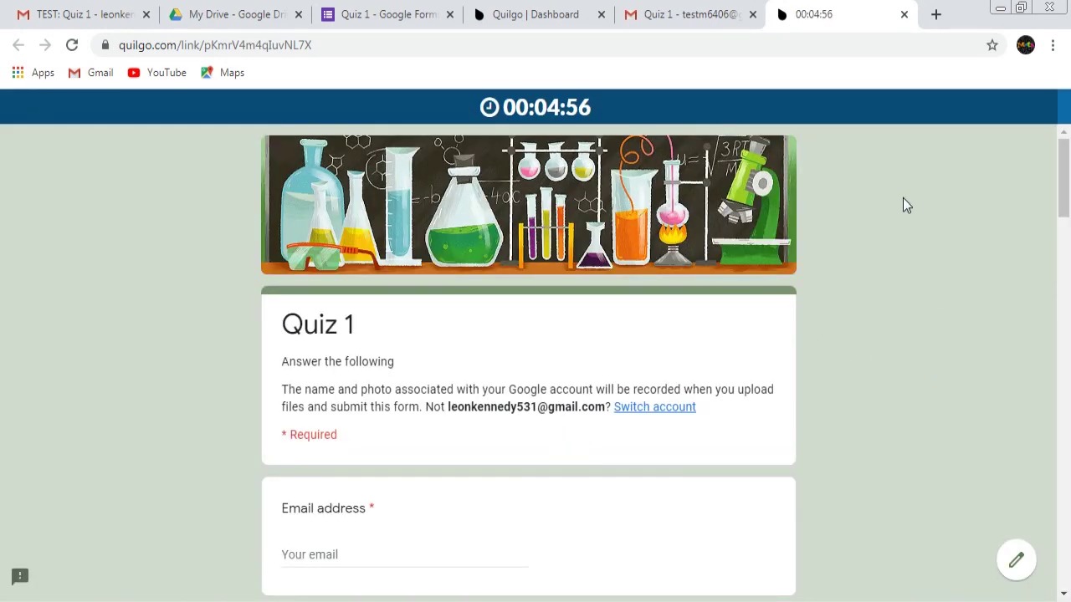
{"action": "left_click_drag", "start_coordinate": [1064, 186], "coordinate": [1066, 178]}
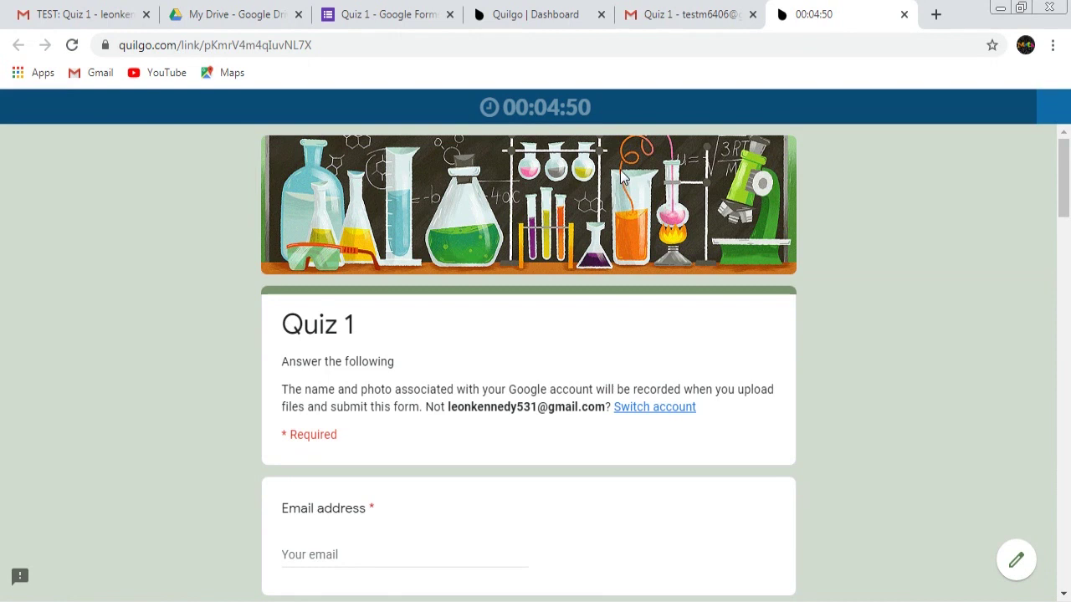
{"action": "scroll", "coordinate": [1067, 199], "scroll_direction": "down", "scroll_amount": 1}
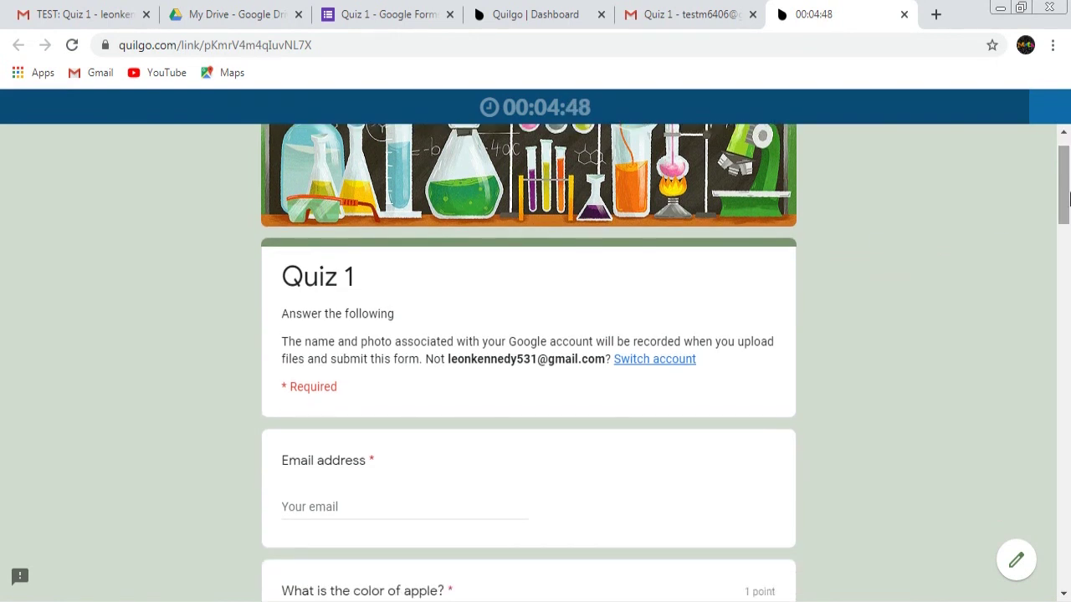
{"action": "left_click", "coordinate": [373, 516]}
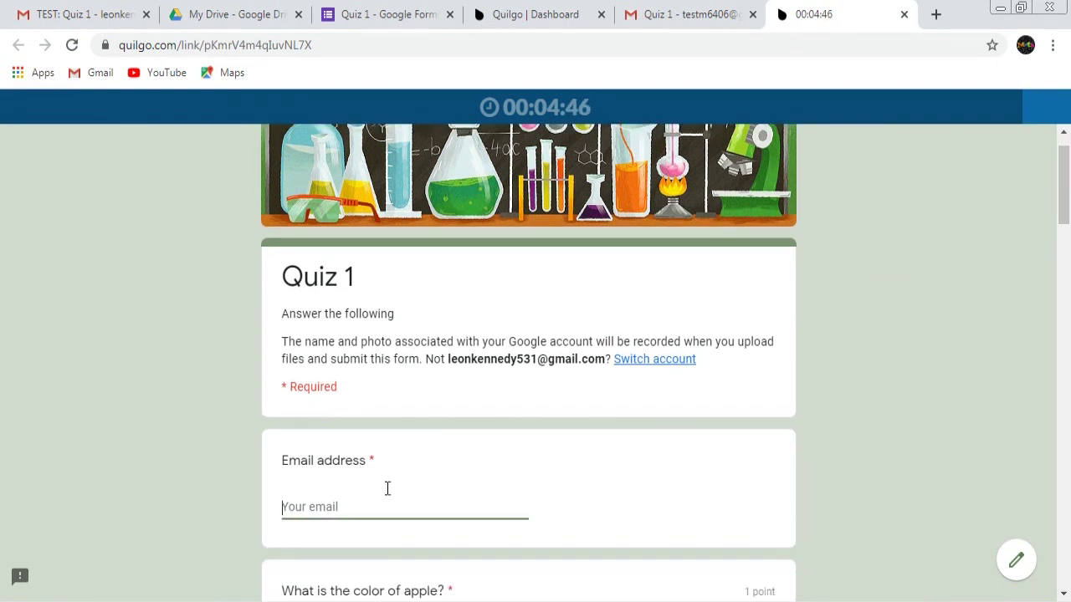
{"action": "left_click", "coordinate": [667, 14]}
{"action": "left_click", "coordinate": [1042, 118]}
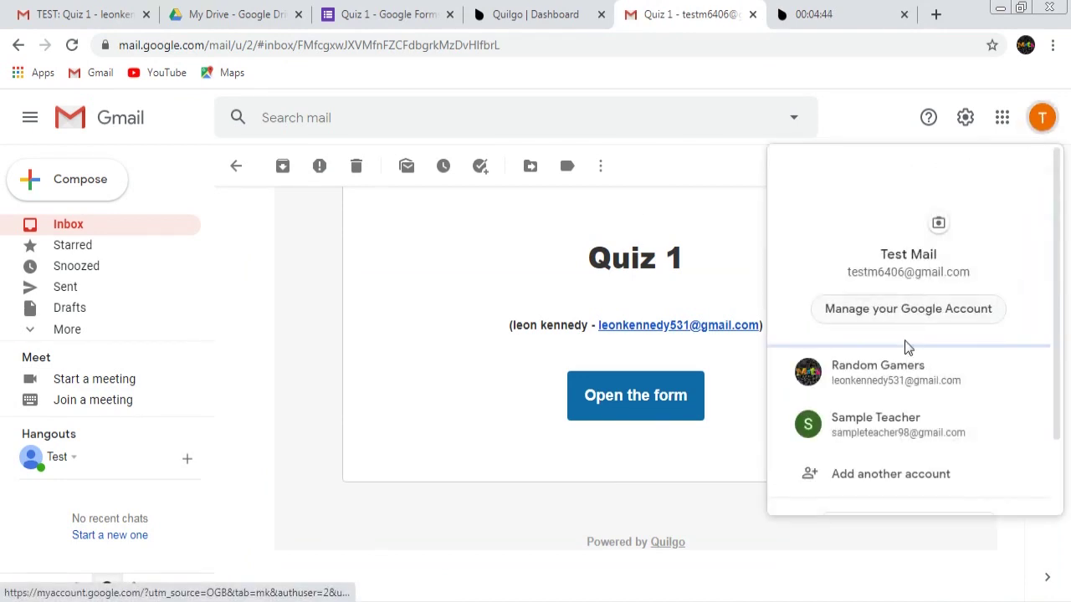
{"action": "left_click_drag", "start_coordinate": [970, 273], "coordinate": [847, 273]}
{"action": "right_click", "coordinate": [849, 273]}
{"action": "left_click", "coordinate": [871, 284]}
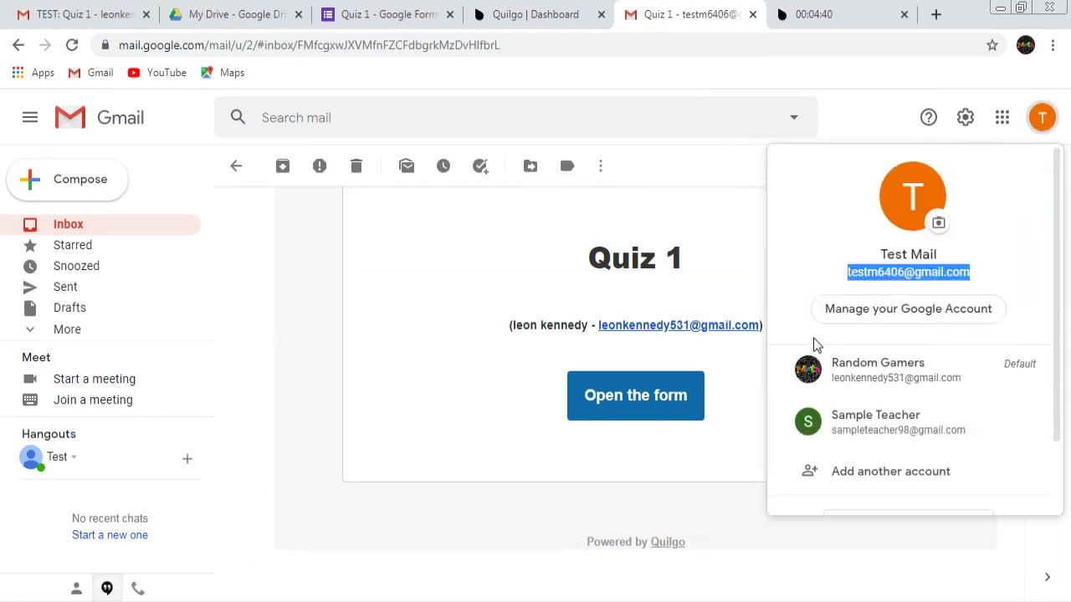
{"action": "left_click", "coordinate": [485, 512]}
Paste the copied address into Quiz 1's Email address answer
{"action": "left_click", "coordinate": [853, 12]}
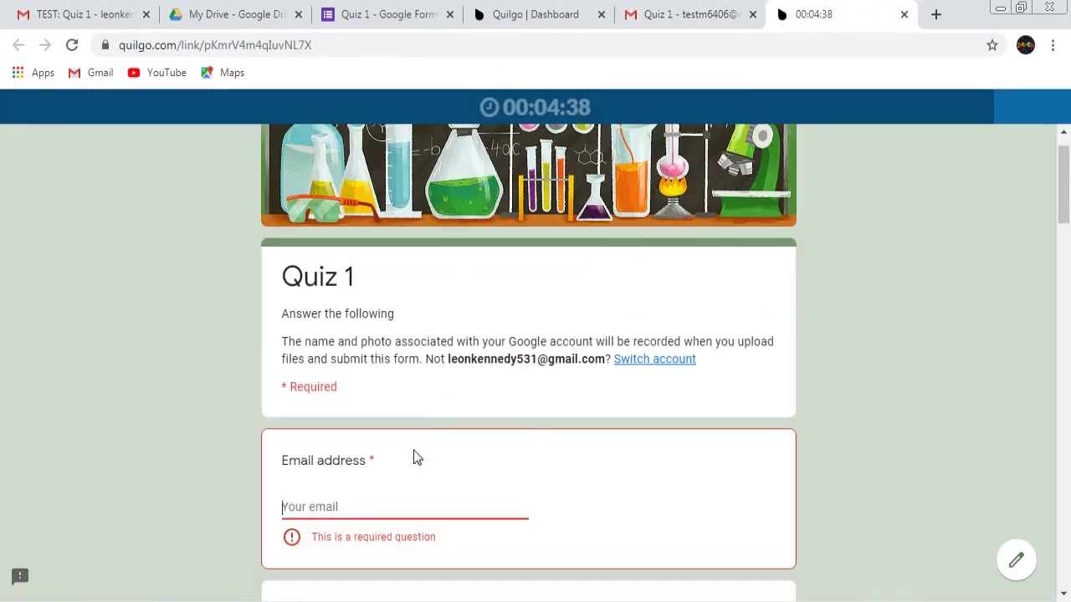
{"action": "scroll", "coordinate": [550, 423], "scroll_direction": "down", "scroll_amount": 2}
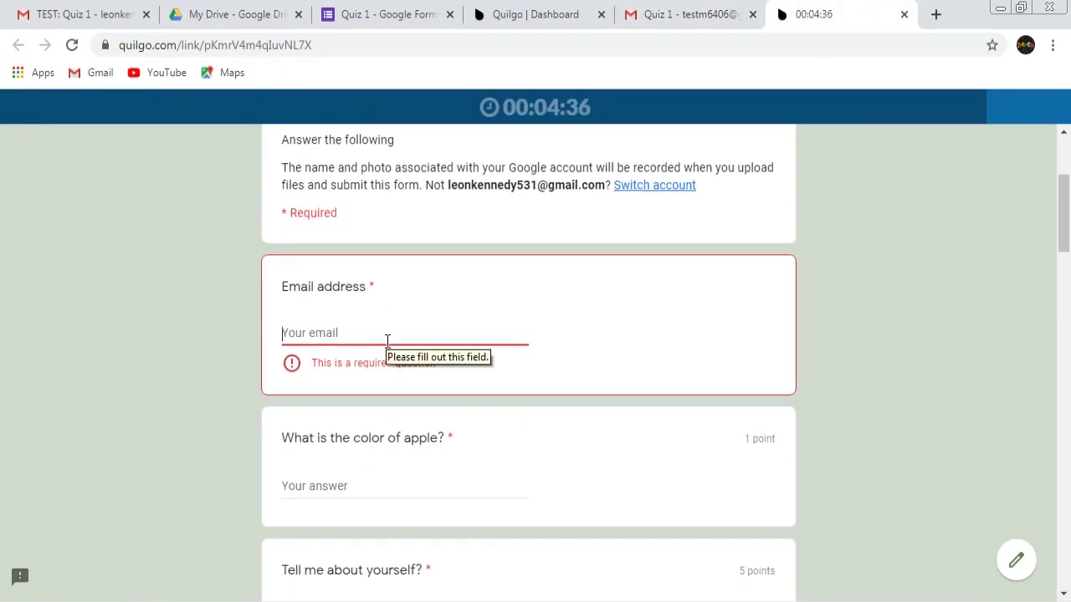
{"action": "key", "text": "ctrl+v"}
{"action": "scroll", "coordinate": [412, 299], "scroll_direction": "down", "scroll_amount": 2}
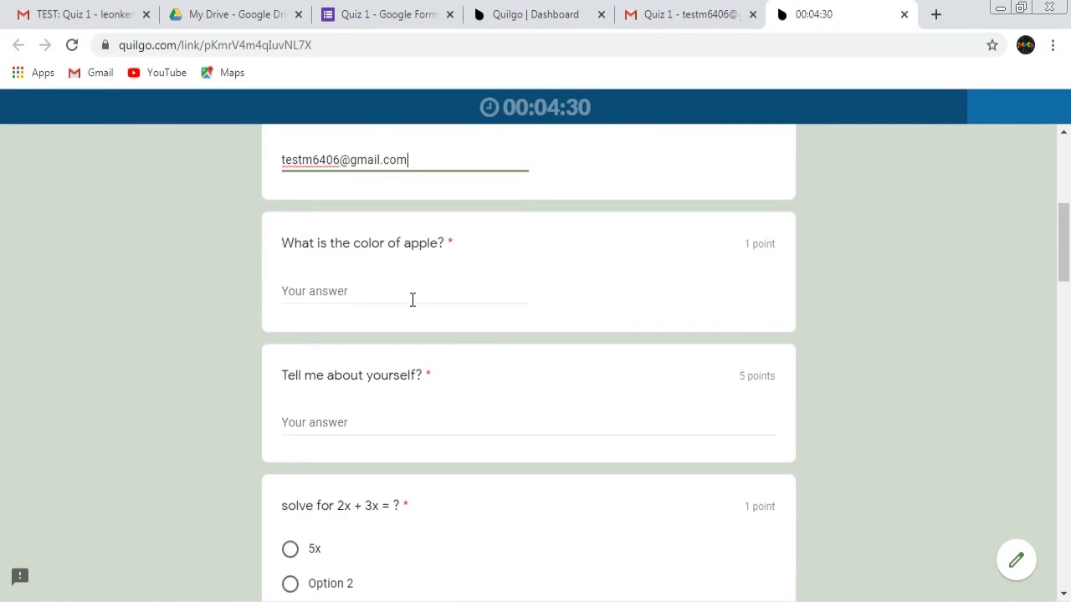
Answer 'Red' for the apple's colour, 'I love to guide others' about yourself, and 5x for 2x + 3x
{"action": "left_click", "coordinate": [412, 299]}
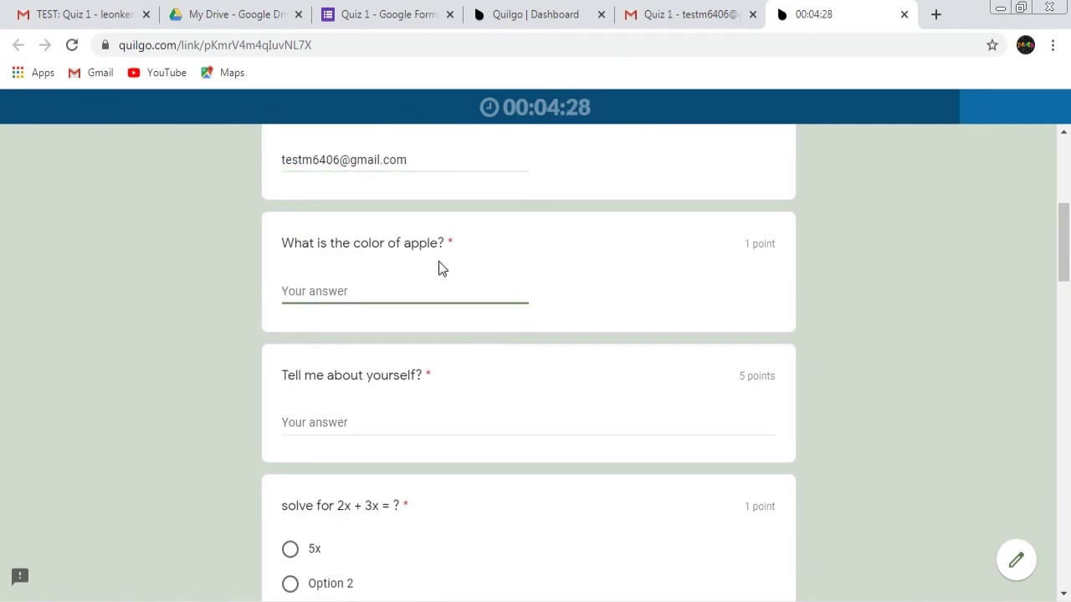
{"action": "type", "text": "Red"}
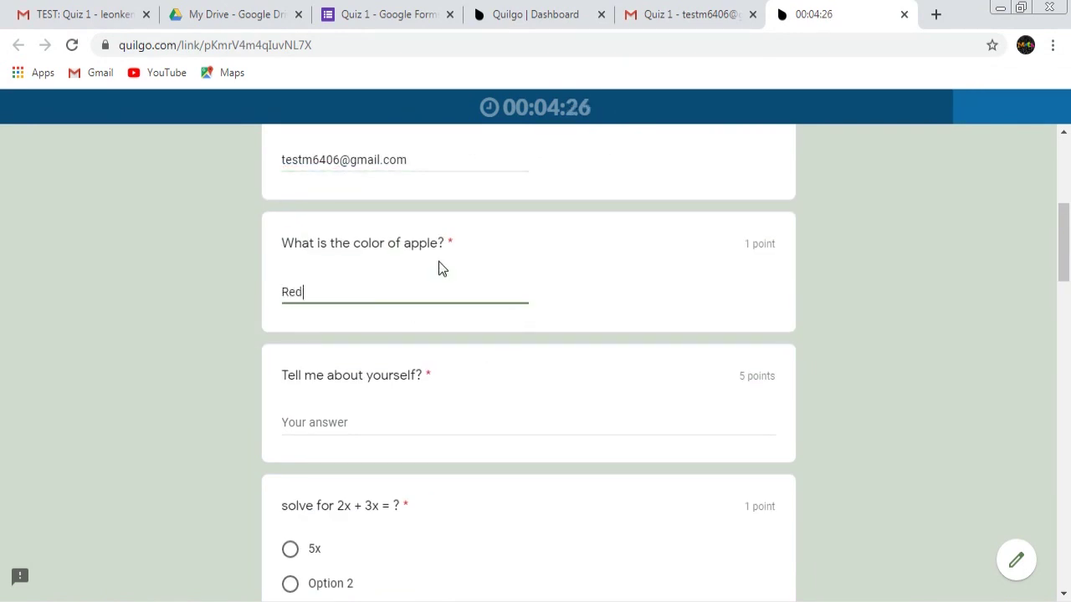
{"action": "scroll", "coordinate": [368, 316], "scroll_direction": "down", "scroll_amount": 2}
{"action": "left_click", "coordinate": [359, 248]}
{"action": "scroll", "coordinate": [426, 323], "scroll_direction": "up", "scroll_amount": 1}
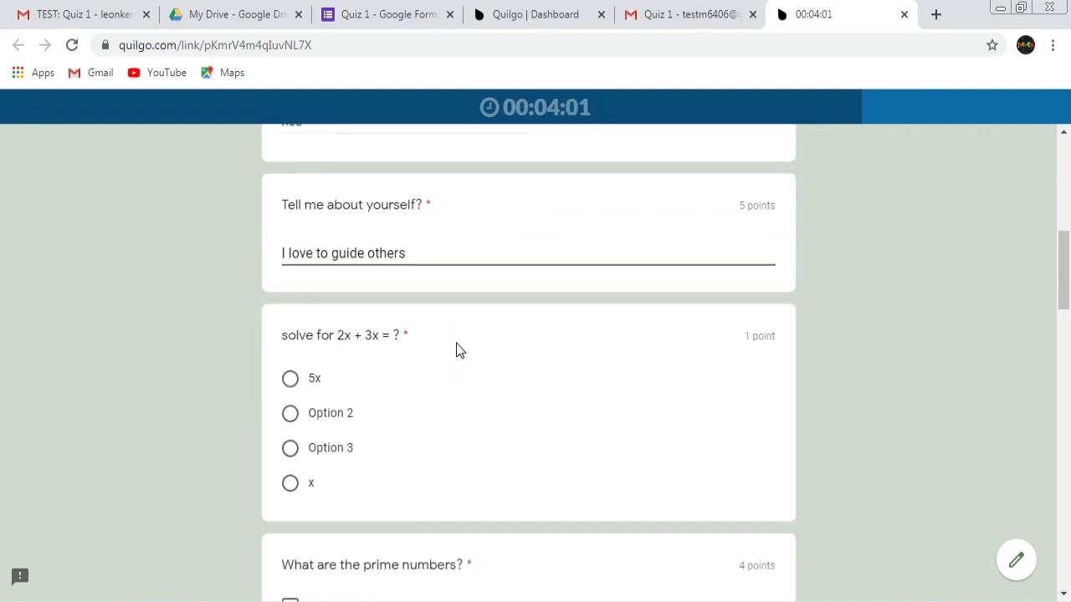
{"action": "scroll", "coordinate": [457, 348], "scroll_direction": "down", "scroll_amount": 1}
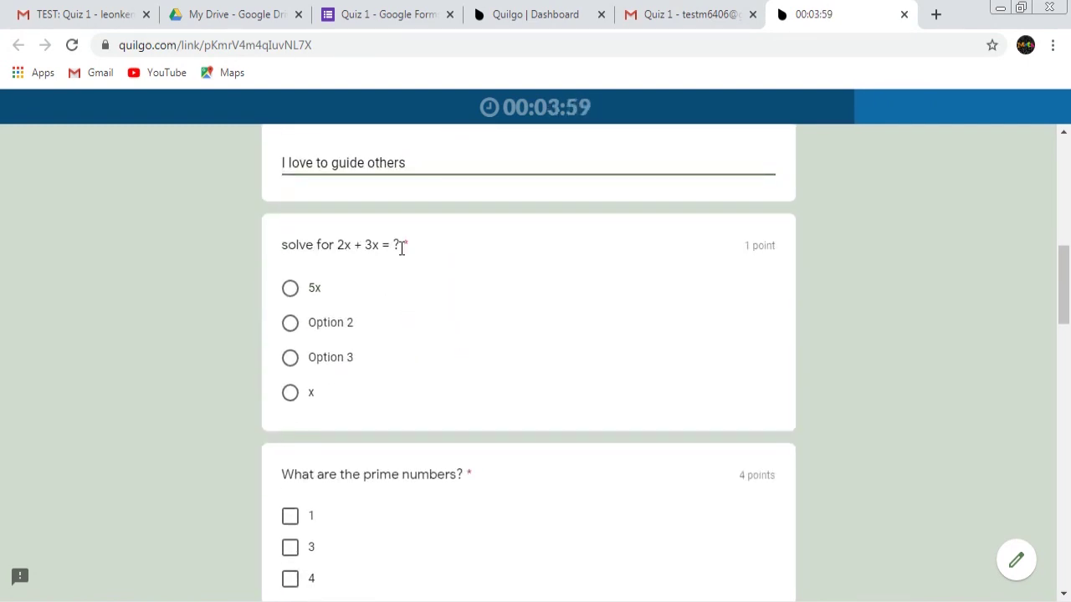
{"action": "left_click", "coordinate": [290, 289]}
{"action": "scroll", "coordinate": [433, 326], "scroll_direction": "down", "scroll_amount": 2}
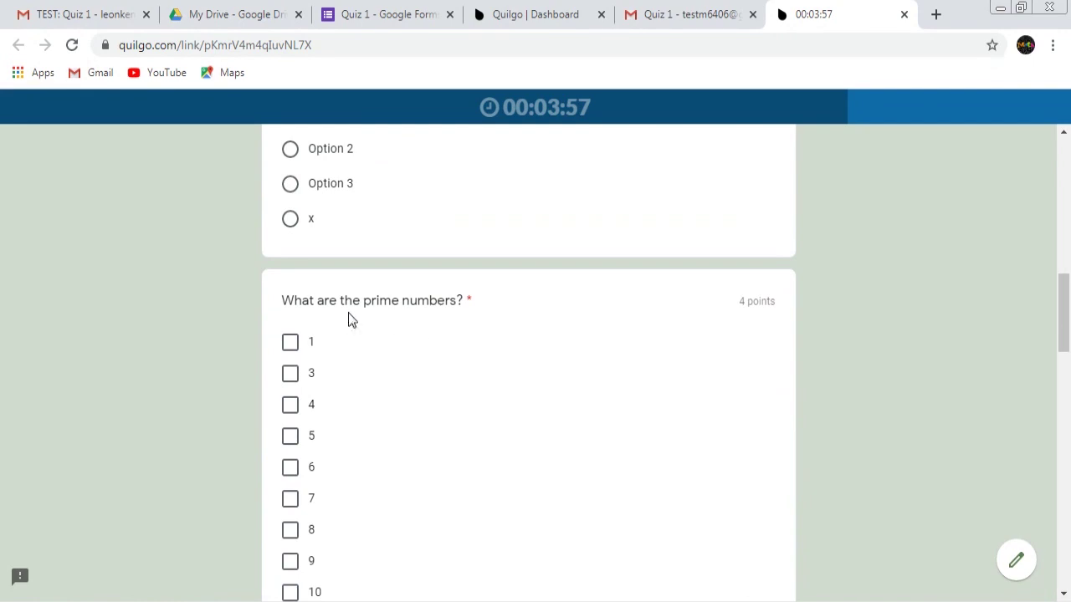
{"action": "scroll", "coordinate": [516, 318], "scroll_direction": "down", "scroll_amount": 1}
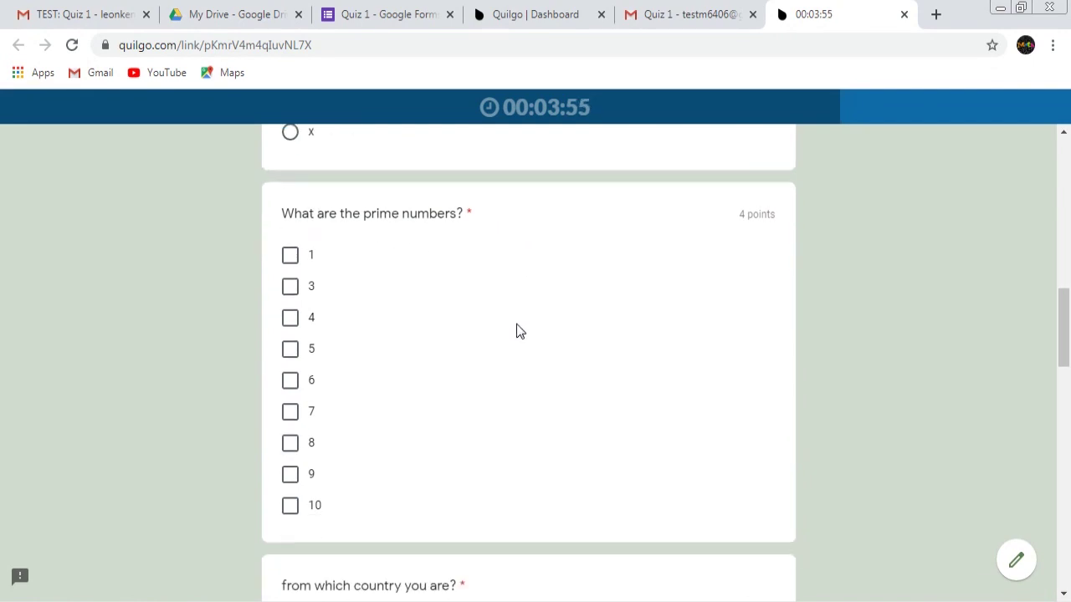
{"action": "scroll", "coordinate": [567, 349], "scroll_direction": "up", "scroll_amount": 2}
{"action": "scroll", "coordinate": [567, 348], "scroll_direction": "up", "scroll_amount": 3}
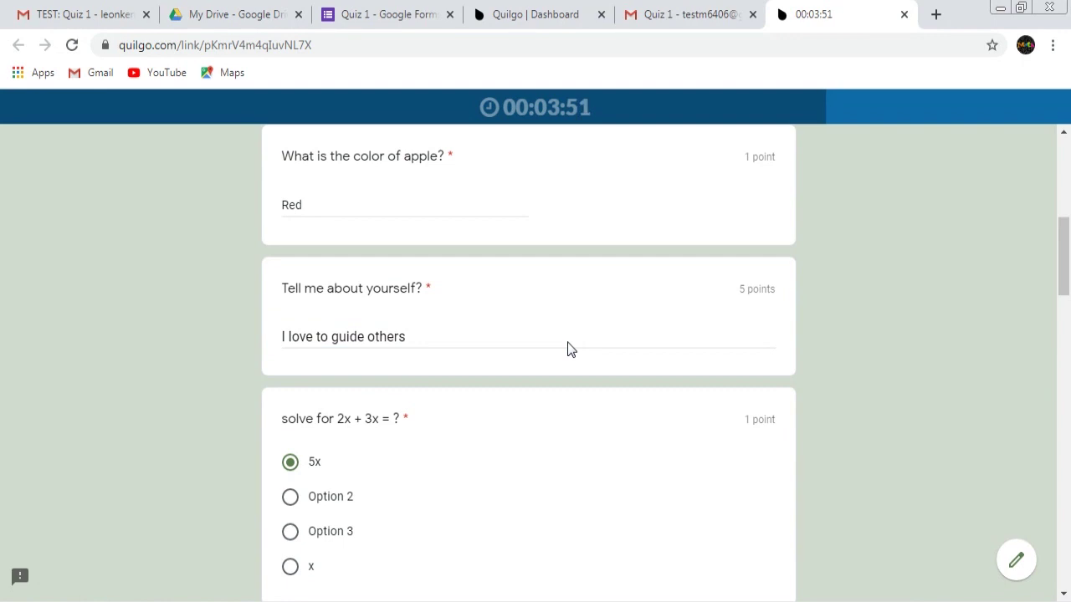
{"action": "scroll", "coordinate": [567, 349], "scroll_direction": "up", "scroll_amount": 2}
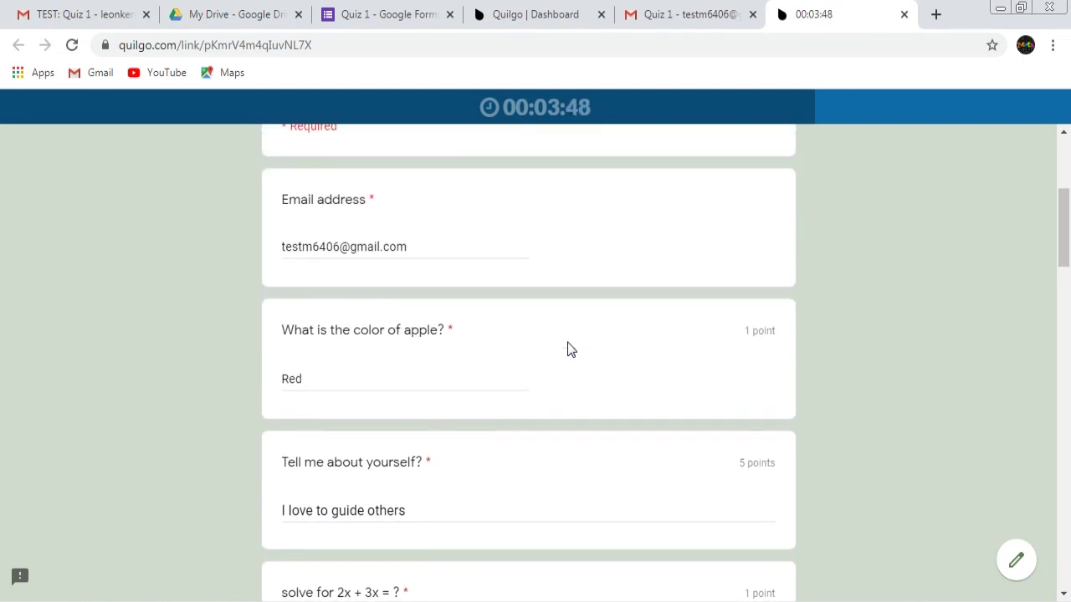
{"action": "scroll", "coordinate": [567, 349], "scroll_direction": "up", "scroll_amount": 2}
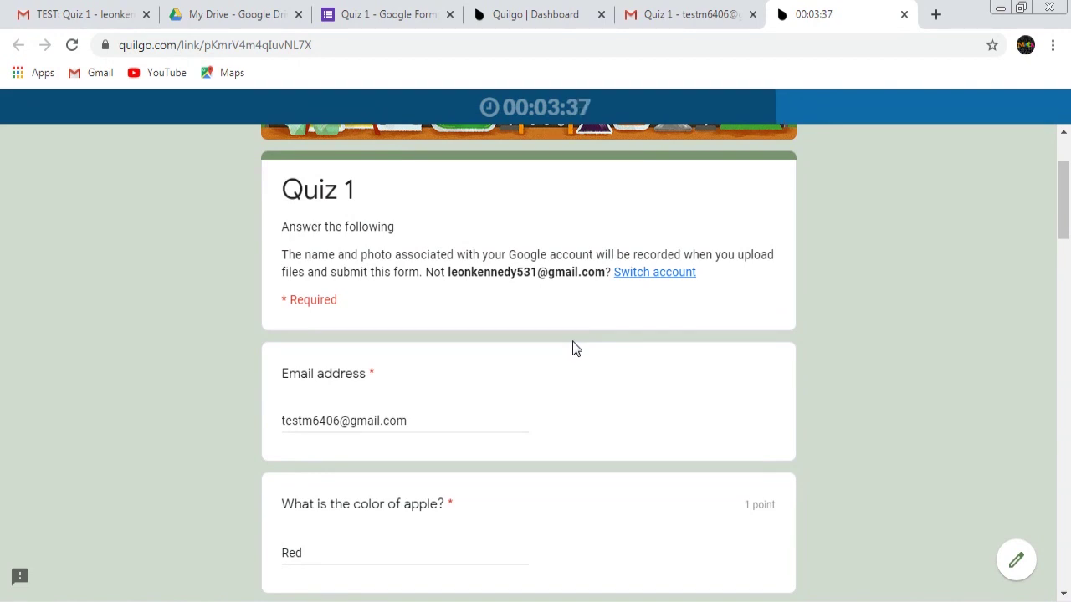
{"action": "scroll", "coordinate": [576, 348], "scroll_direction": "down", "scroll_amount": 2}
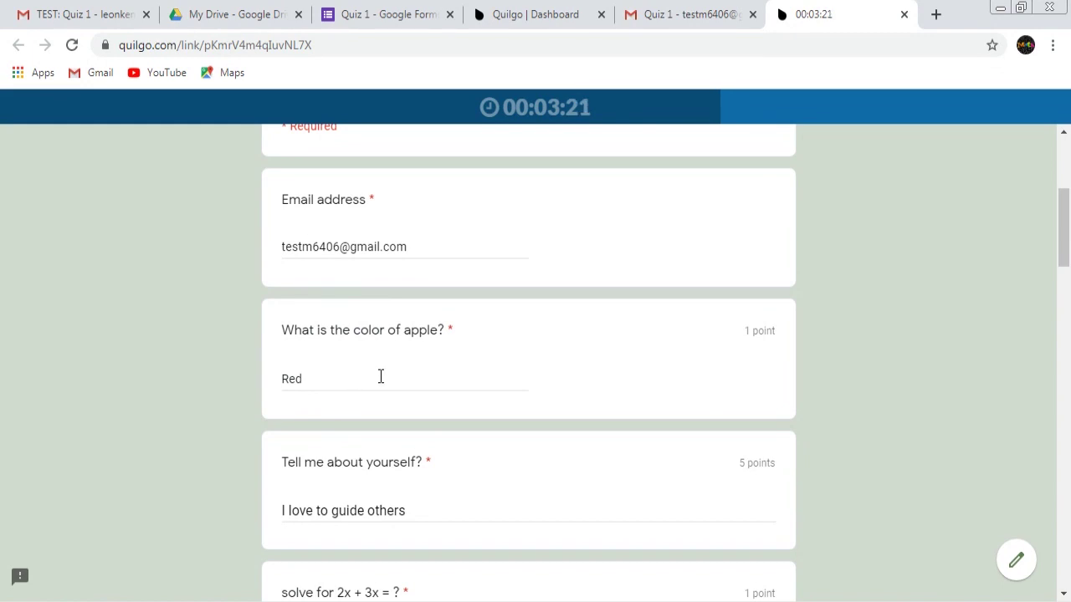
{"action": "scroll", "coordinate": [368, 351], "scroll_direction": "down", "scroll_amount": 1}
{"action": "left_click", "coordinate": [333, 292]}
{"action": "scroll", "coordinate": [476, 401], "scroll_direction": "down", "scroll_amount": 1}
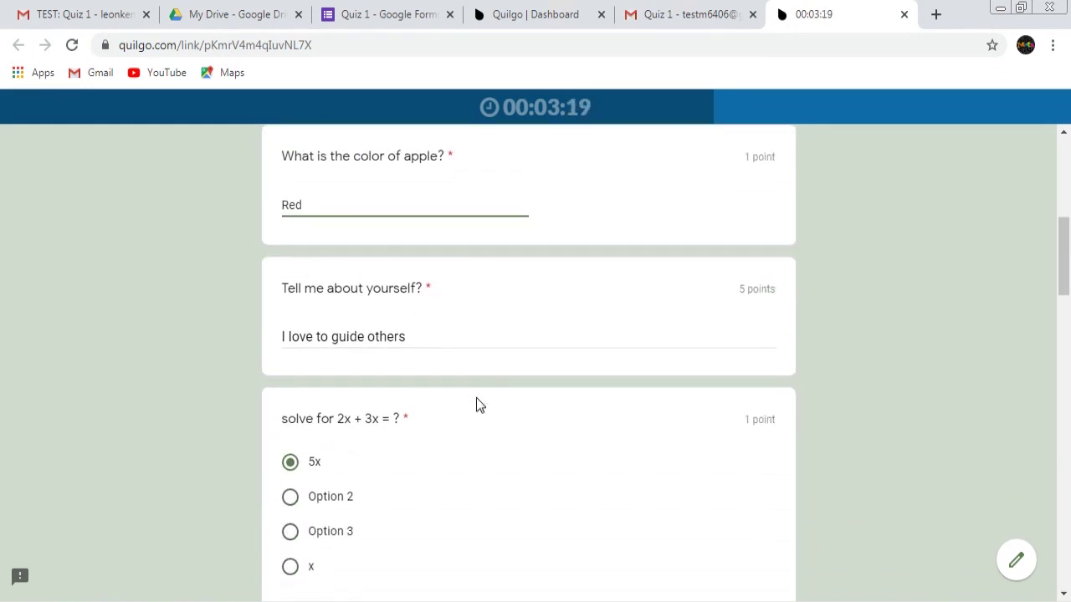
{"action": "left_click", "coordinate": [455, 341]}
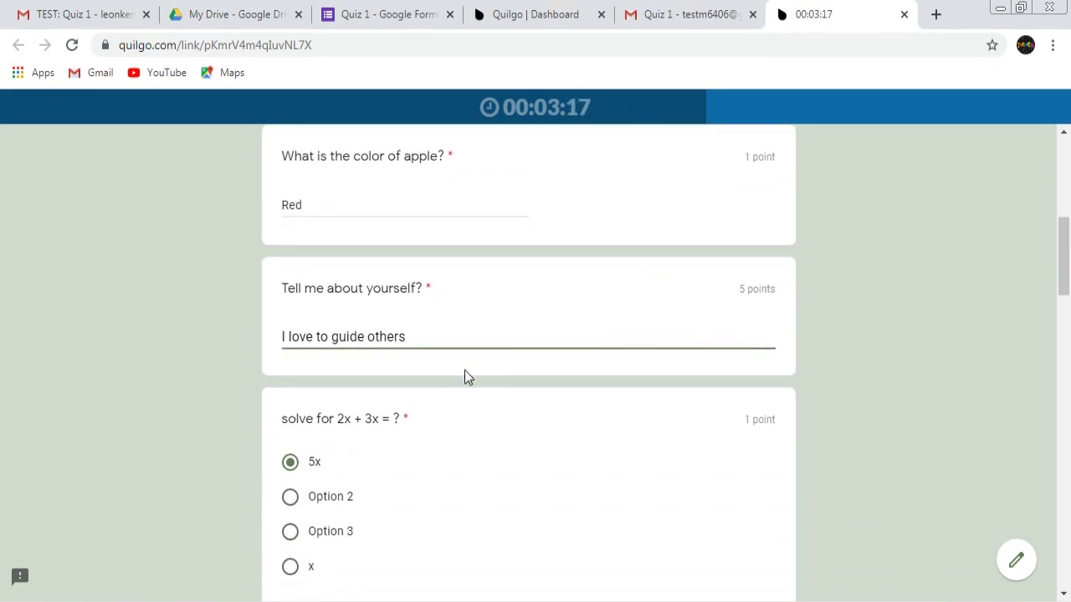
{"action": "scroll", "coordinate": [465, 371], "scroll_direction": "down", "scroll_amount": 1}
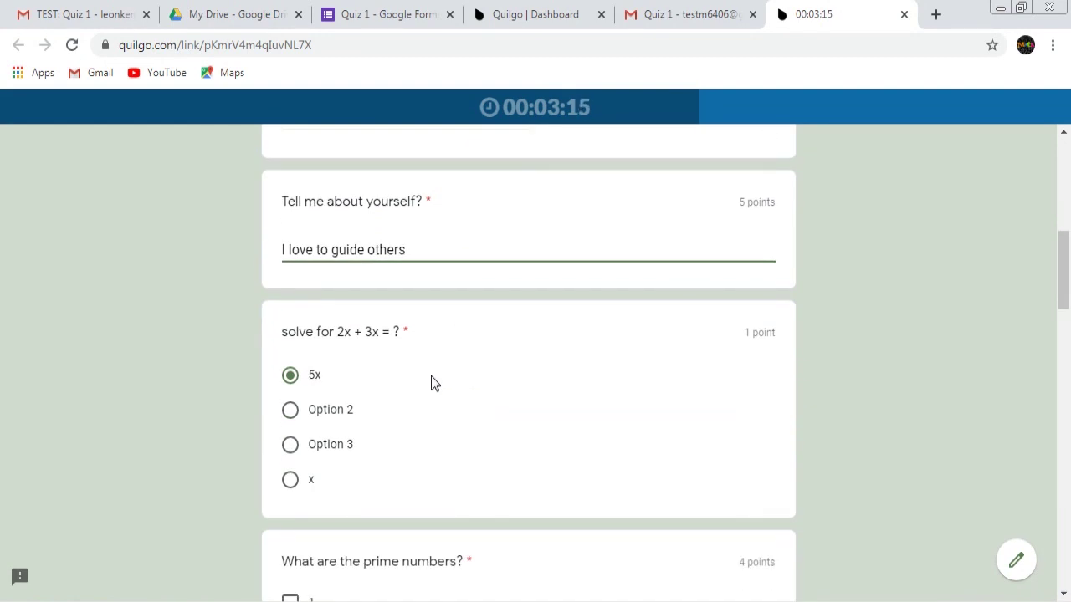
{"action": "scroll", "coordinate": [372, 365], "scroll_direction": "down", "scroll_amount": 2}
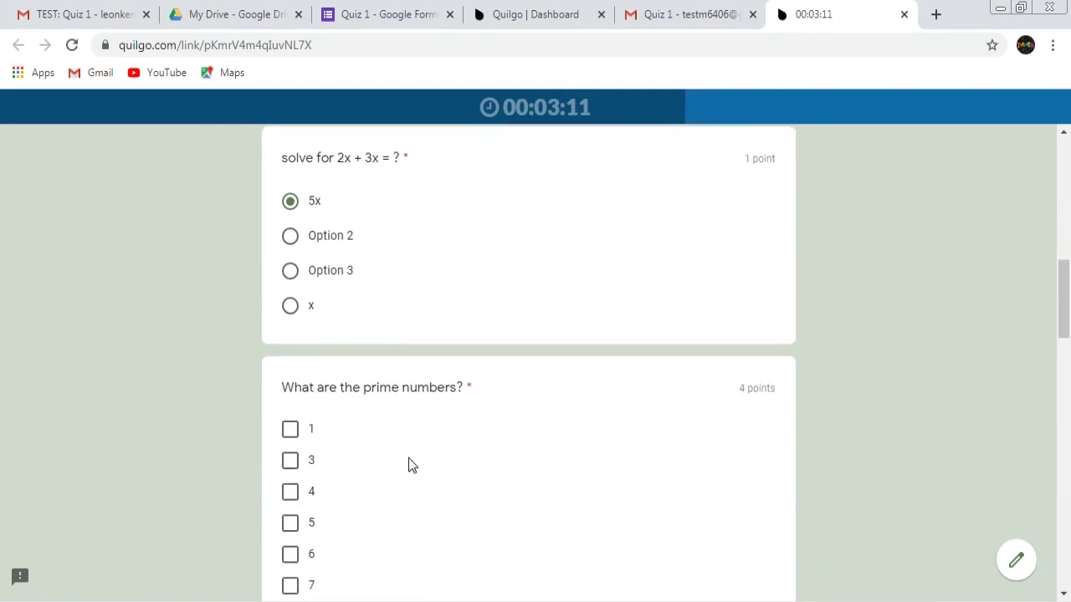
{"action": "scroll", "coordinate": [409, 457], "scroll_direction": "down", "scroll_amount": 2}
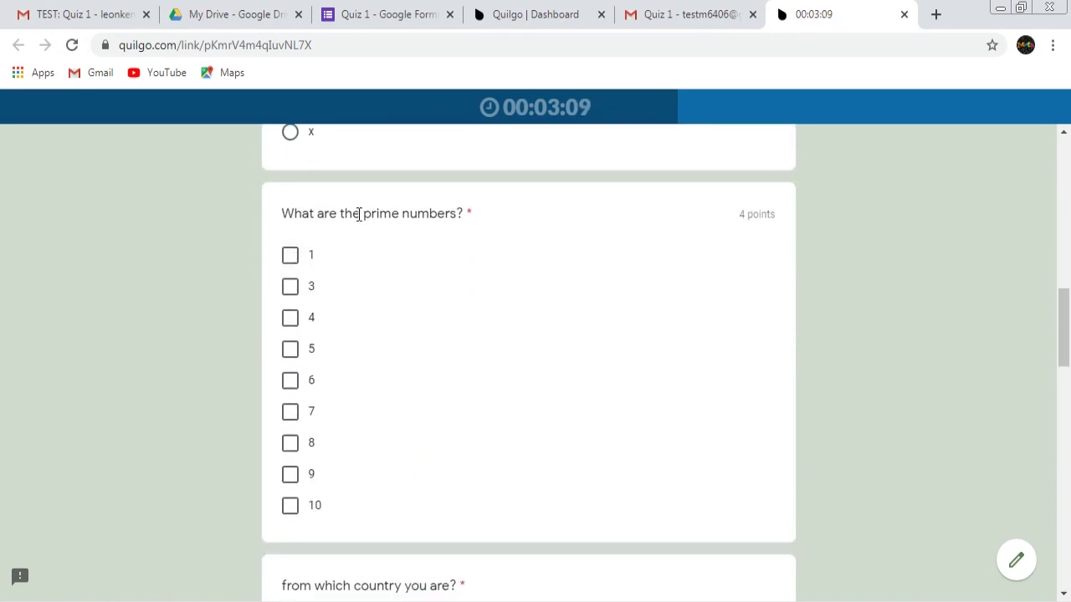
Tick 1, 3, 5 and 7 as prime numbers, leaving 9 unticked
{"action": "left_click", "coordinate": [291, 257]}
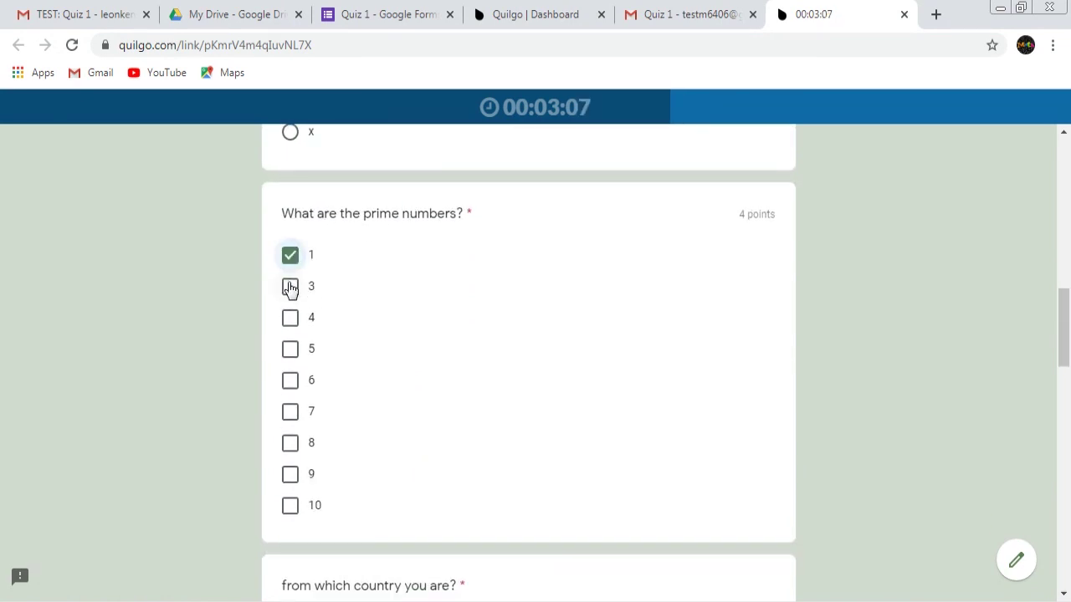
{"action": "left_click", "coordinate": [291, 287]}
{"action": "left_click", "coordinate": [290, 350]}
{"action": "left_click", "coordinate": [290, 412]}
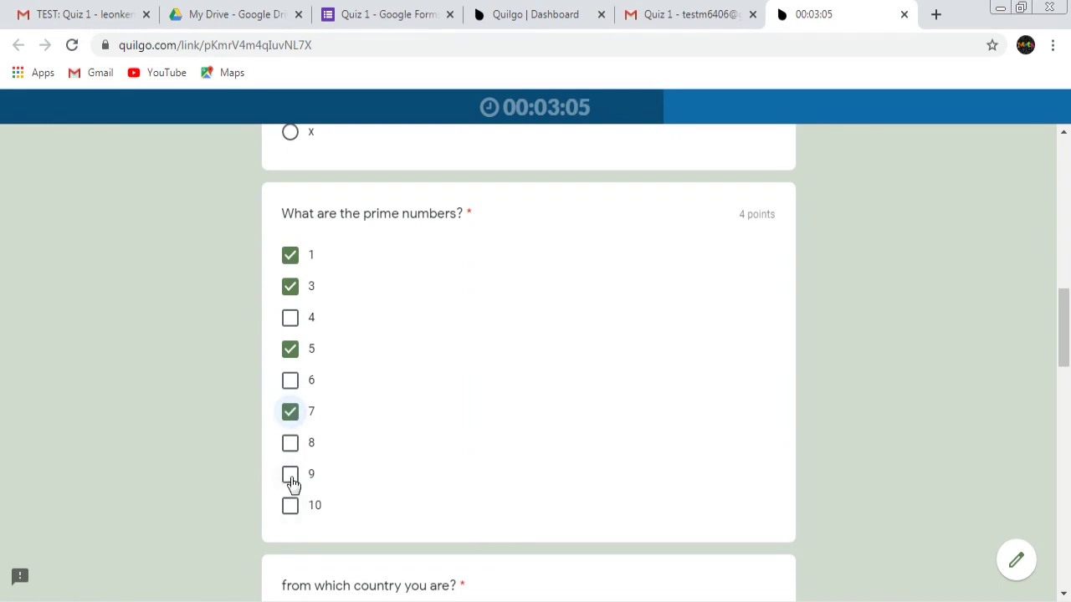
{"action": "left_click", "coordinate": [291, 474]}
{"action": "scroll", "coordinate": [492, 428], "scroll_direction": "down", "scroll_amount": 2}
{"action": "left_click", "coordinate": [290, 301]}
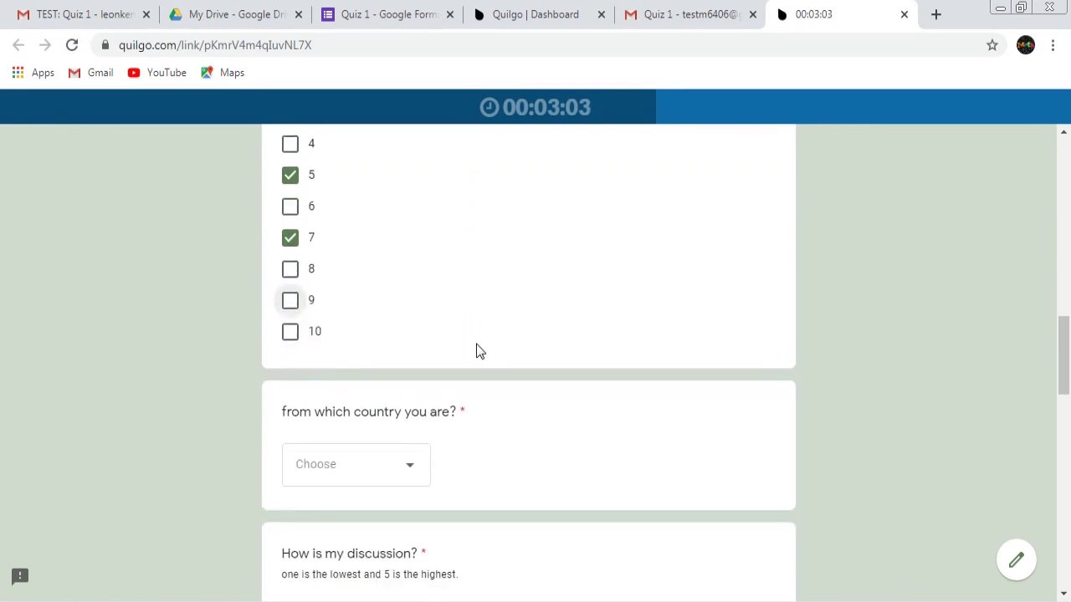
{"action": "scroll", "coordinate": [492, 239], "scroll_direction": "down", "scroll_amount": 2}
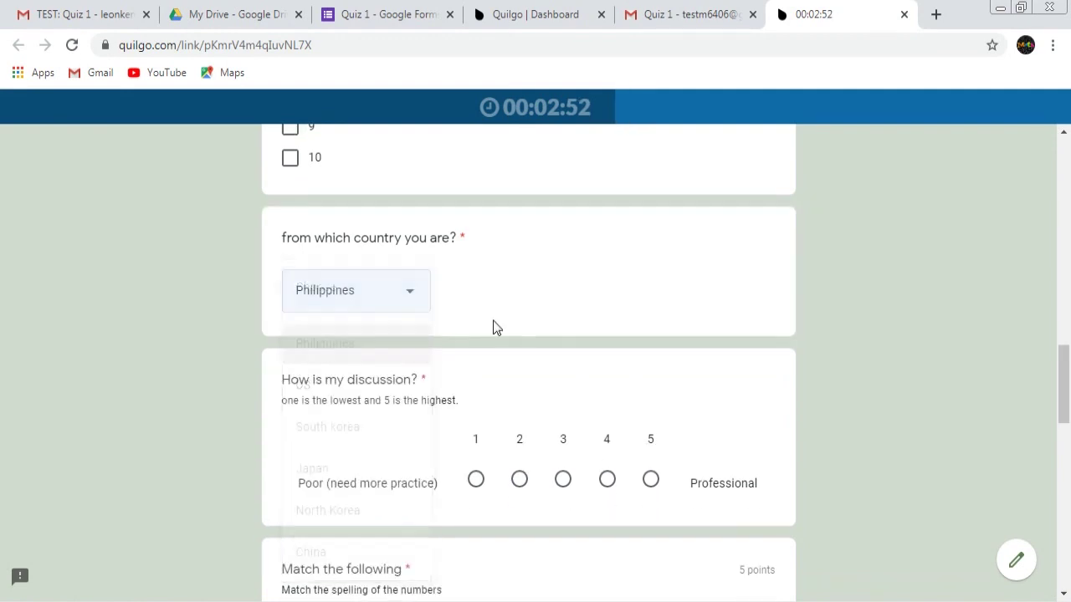
{"action": "scroll", "coordinate": [581, 325], "scroll_direction": "down", "scroll_amount": 1}
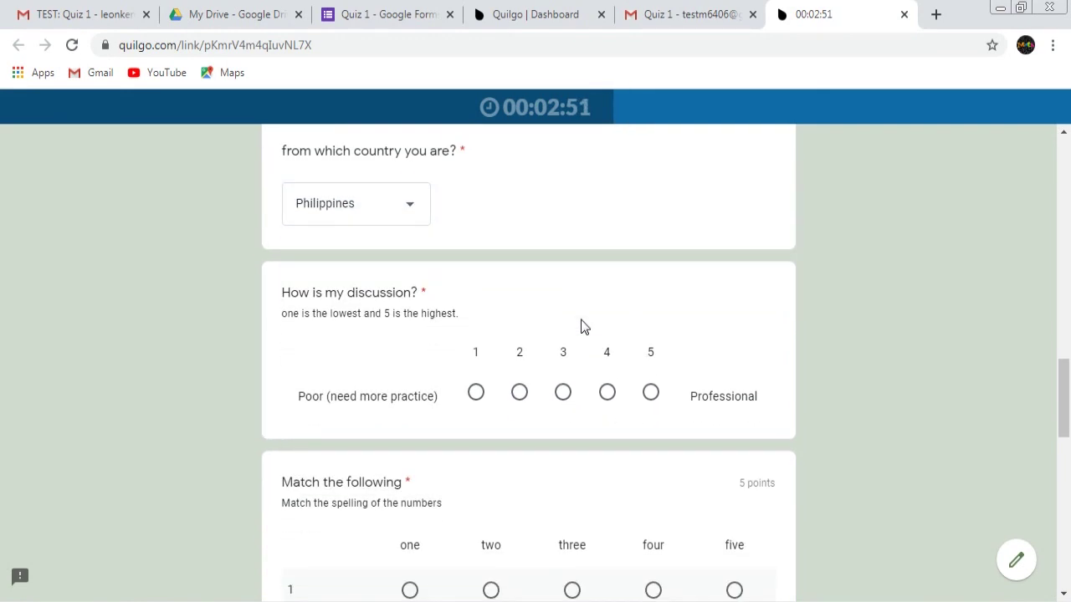
Rate the discussion 5 (Professional) and complete the number-matching and checkbox grids
{"action": "left_click", "coordinate": [653, 393]}
{"action": "scroll", "coordinate": [498, 360], "scroll_direction": "down", "scroll_amount": 3}
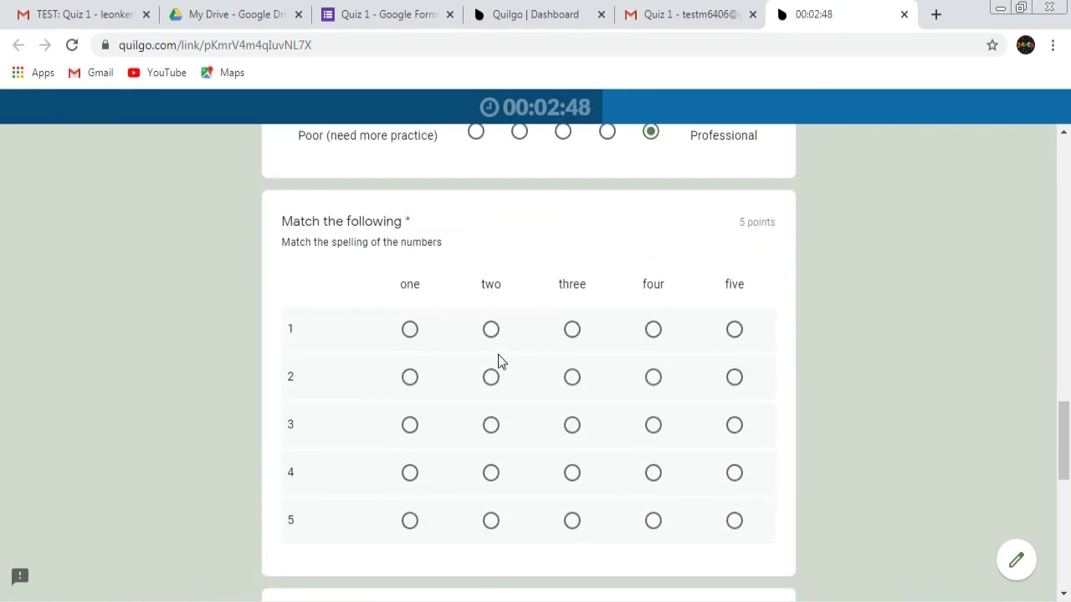
{"action": "left_click", "coordinate": [411, 331]}
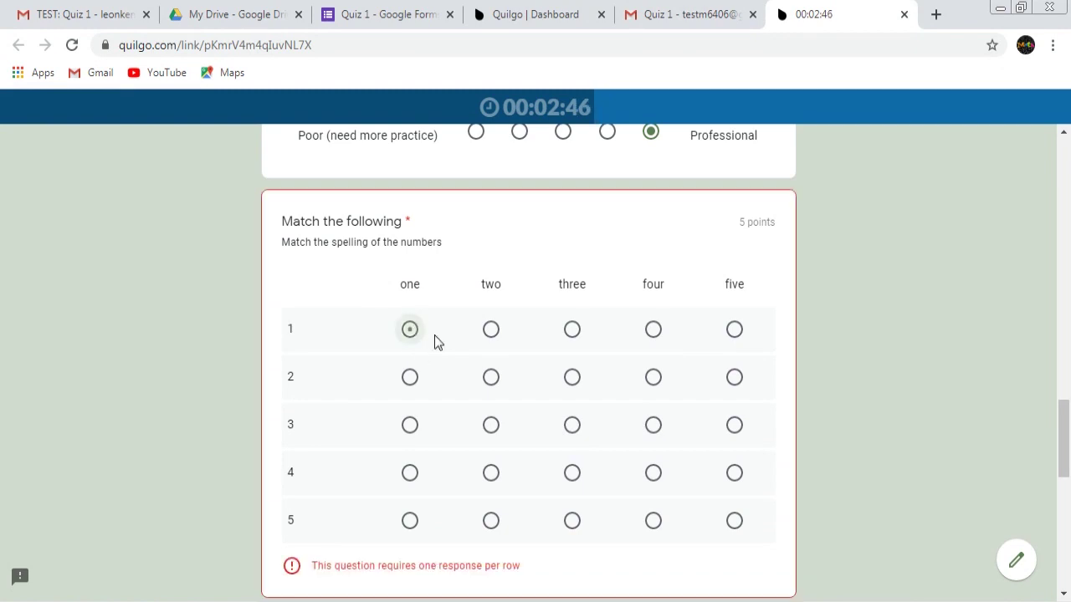
{"action": "left_click", "coordinate": [491, 377]}
{"action": "left_click", "coordinate": [572, 425]}
{"action": "left_click", "coordinate": [654, 472]}
{"action": "left_click", "coordinate": [734, 521]}
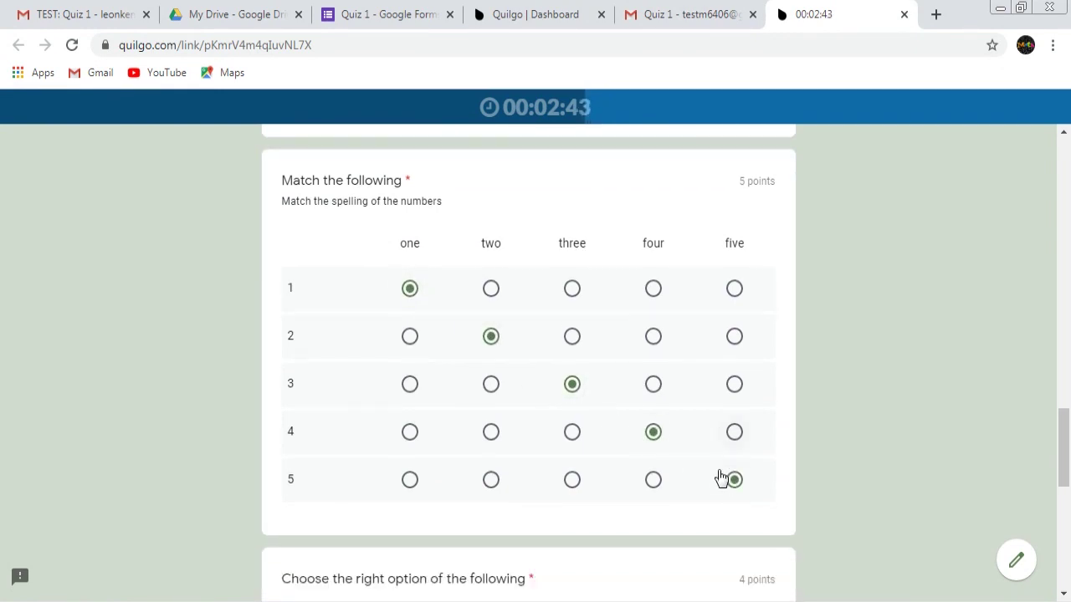
{"action": "scroll", "coordinate": [661, 440], "scroll_direction": "down", "scroll_amount": 4}
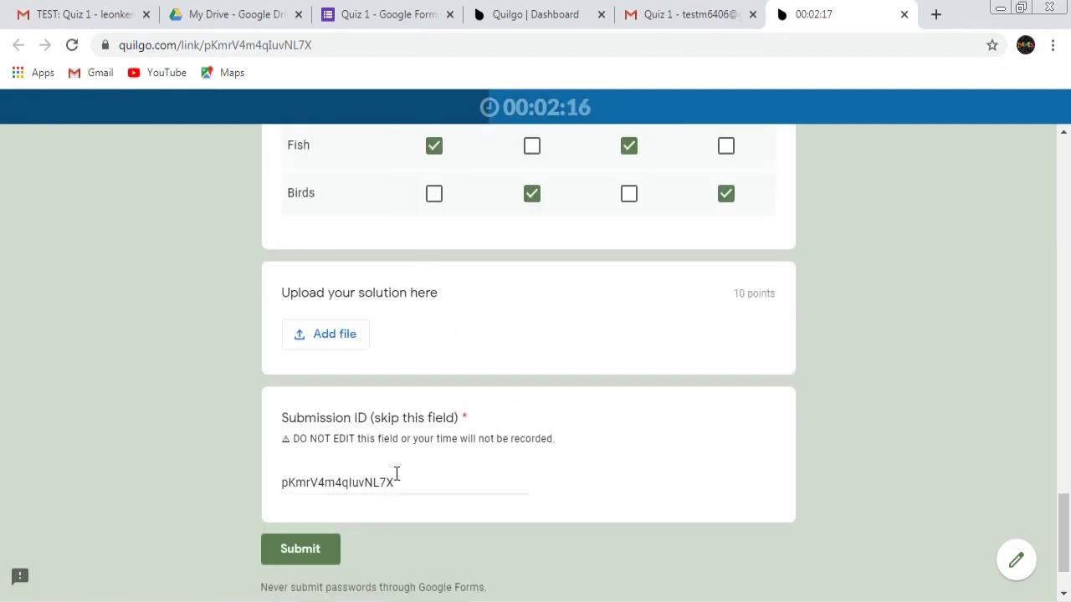
{"action": "left_click", "coordinate": [407, 483]}
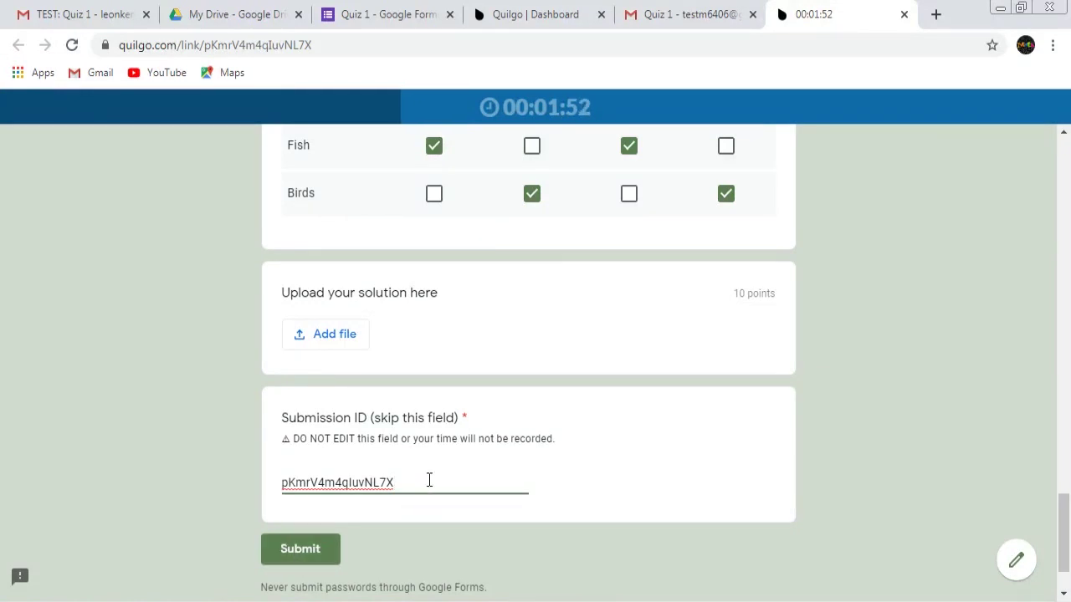
Leave the Submission ID unchanged and submit the quiz
{"action": "left_click_drag", "start_coordinate": [430, 480], "coordinate": [260, 483]}
{"action": "left_click", "coordinate": [169, 470]}
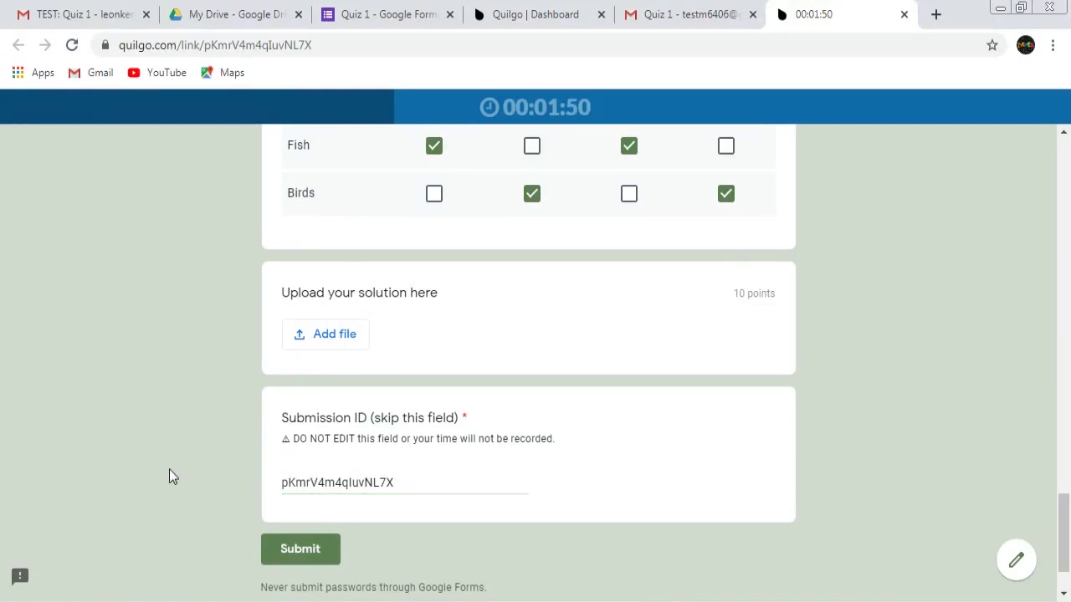
{"action": "left_click", "coordinate": [300, 552]}
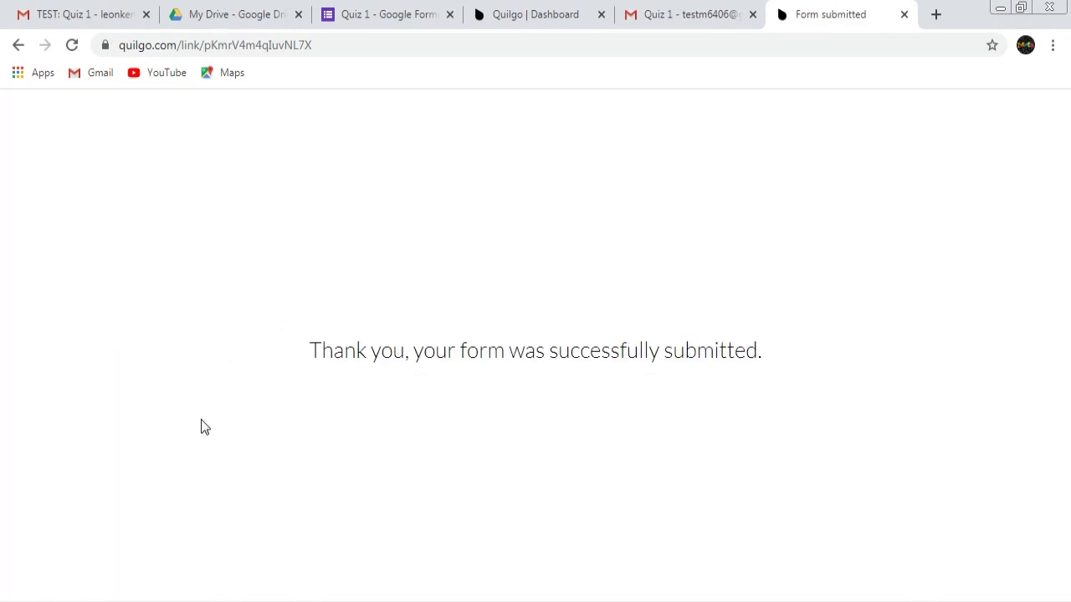
Close the submitted quiz page and reopen the quiz link from the Gmail invite
{"action": "left_click", "coordinate": [904, 15]}
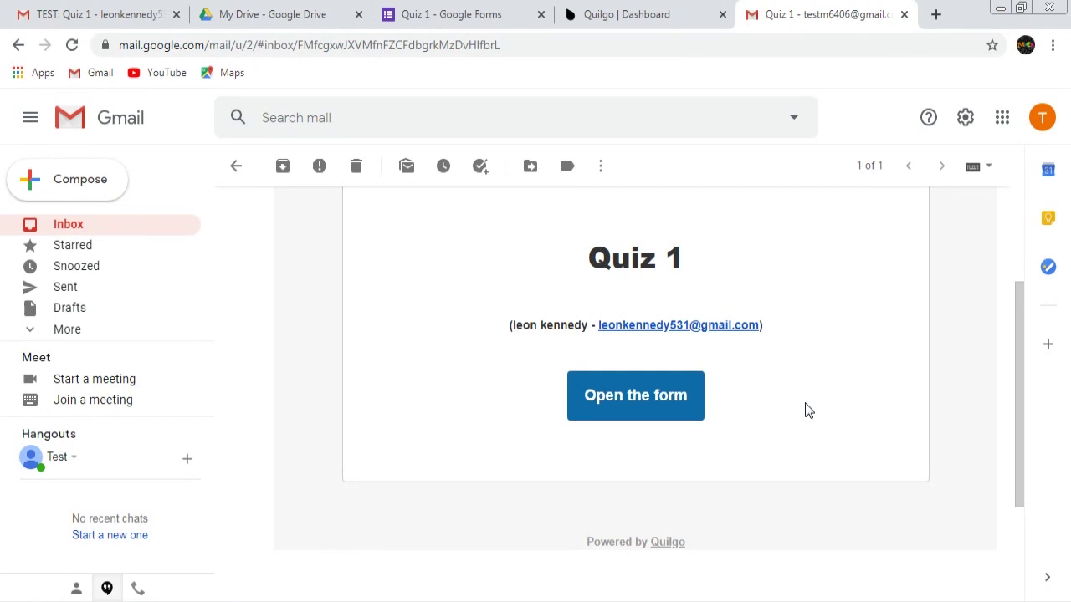
{"action": "scroll", "coordinate": [806, 411], "scroll_direction": "up", "scroll_amount": 1}
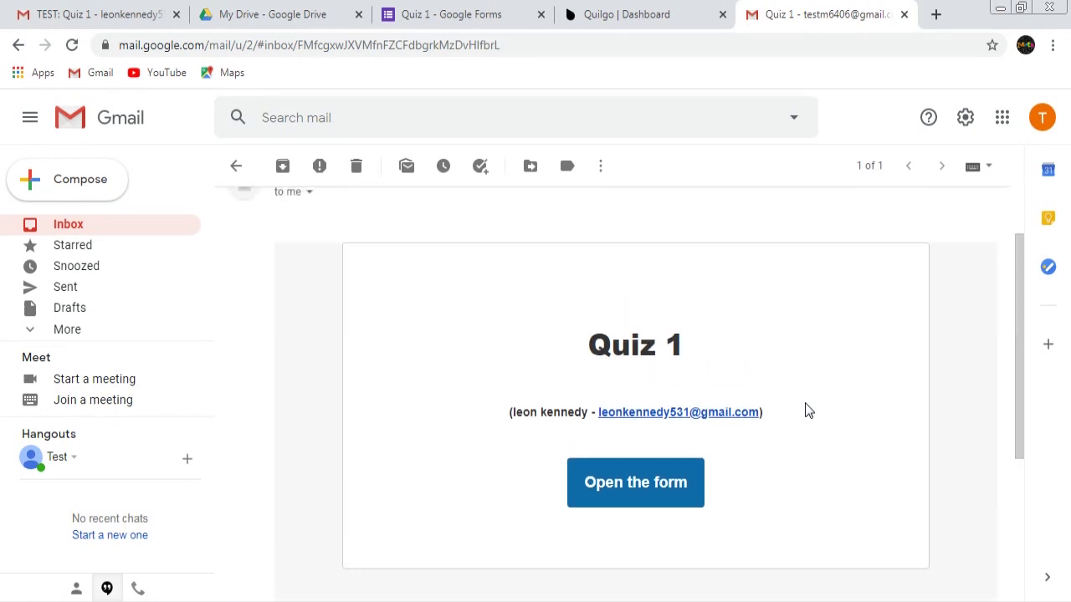
{"action": "scroll", "coordinate": [806, 410], "scroll_direction": "down", "scroll_amount": 1}
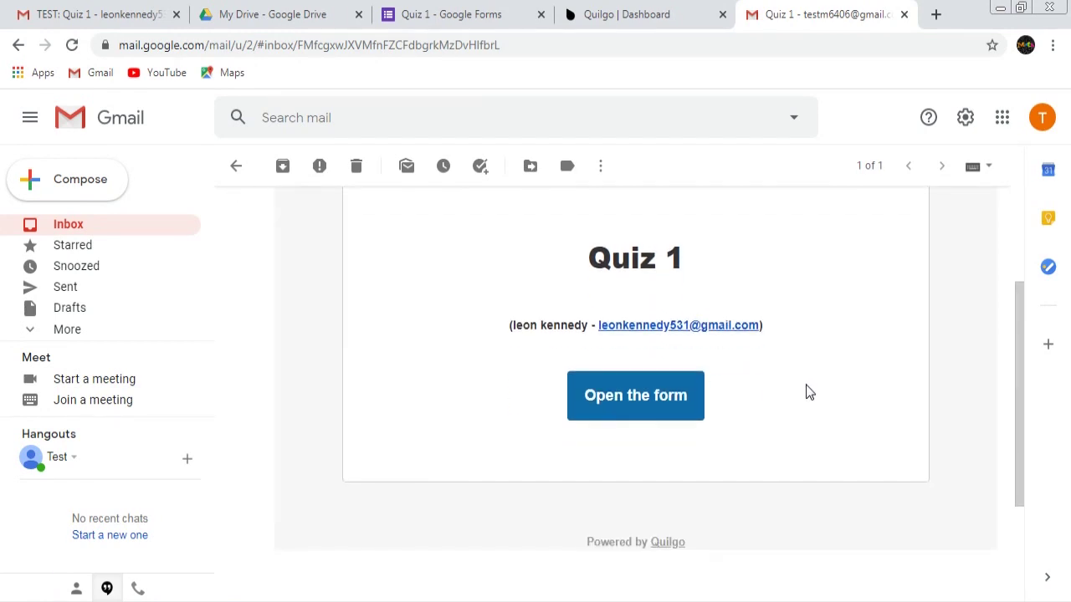
{"action": "left_click", "coordinate": [653, 405]}
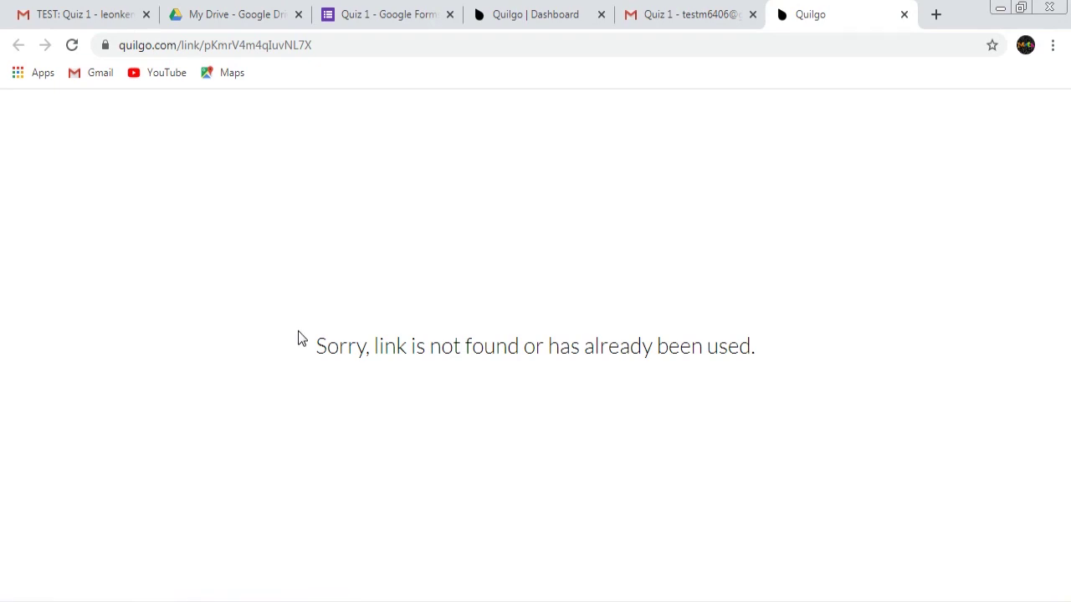
Check the 'link already used' message, close that page, and return to the Quiz 1 editor
{"action": "left_click_drag", "start_coordinate": [327, 344], "coordinate": [313, 348]}
{"action": "left_click", "coordinate": [771, 421]}
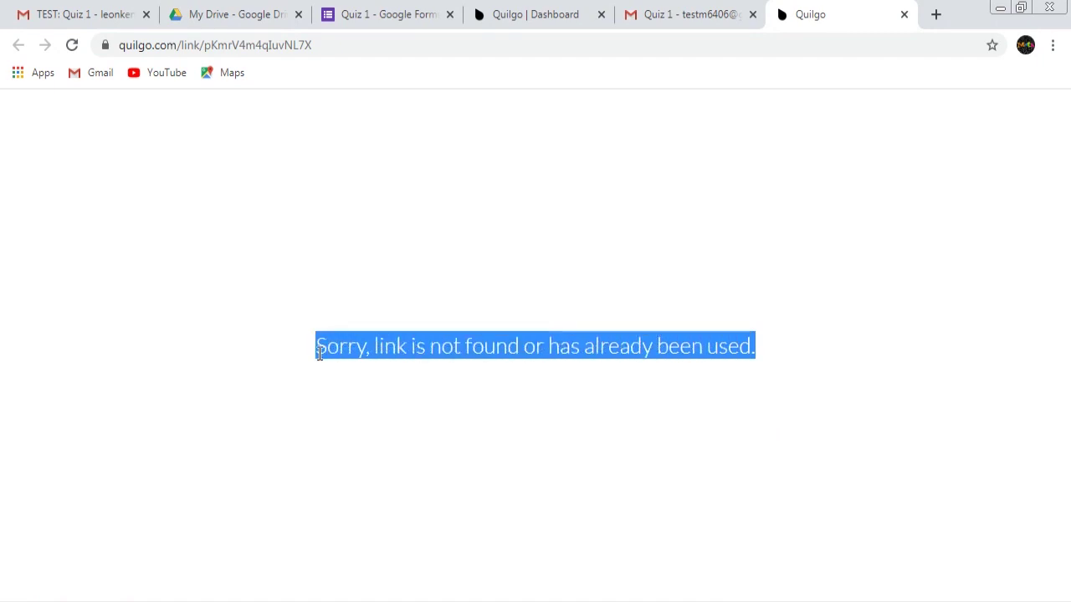
{"action": "left_click", "coordinate": [669, 440]}
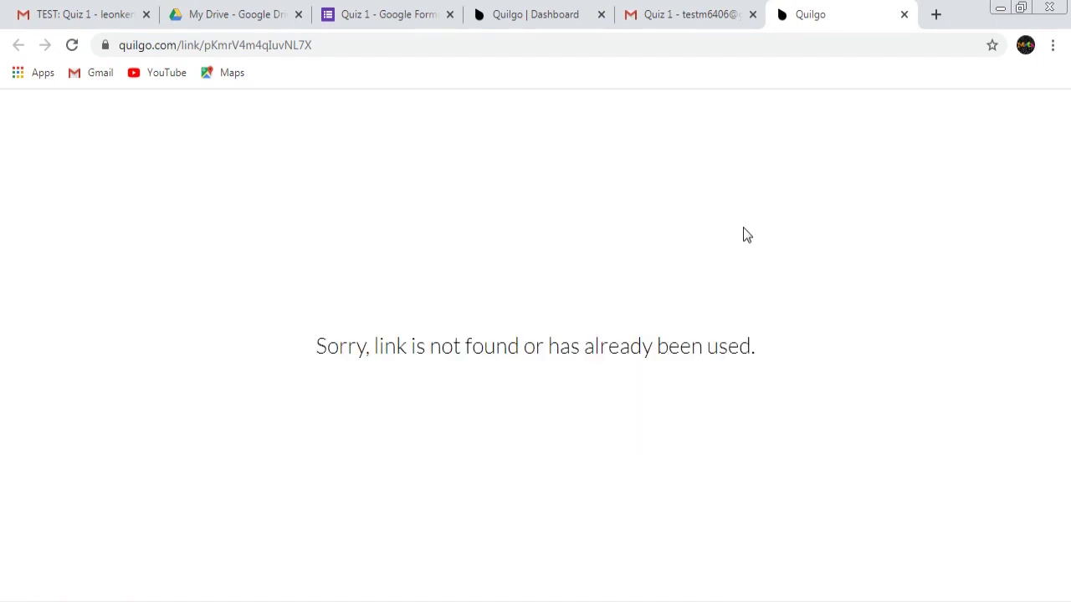
{"action": "left_click", "coordinate": [902, 16]}
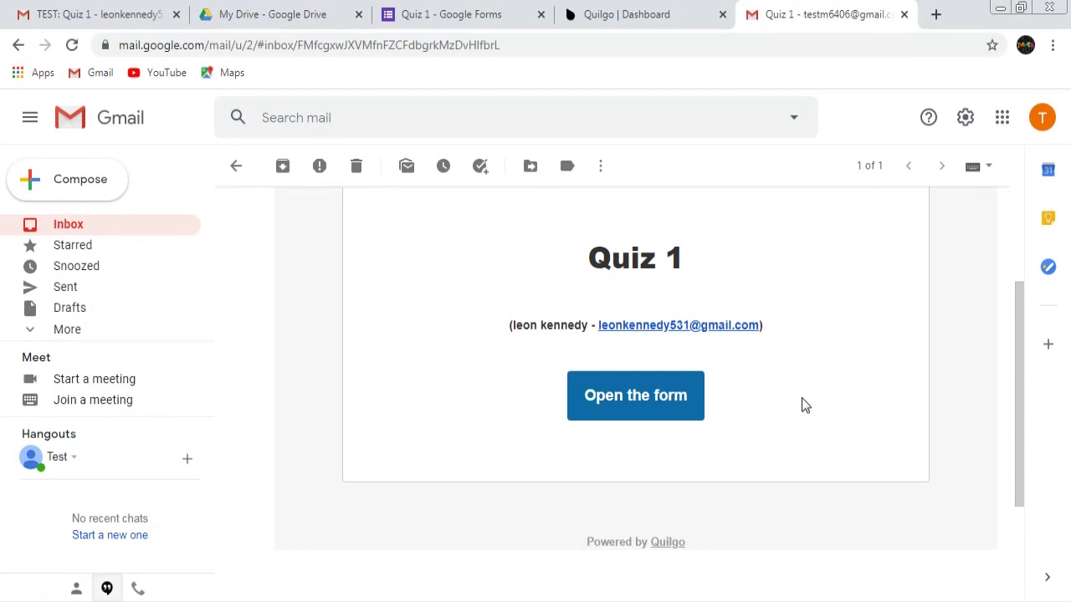
{"action": "left_click", "coordinate": [491, 17]}
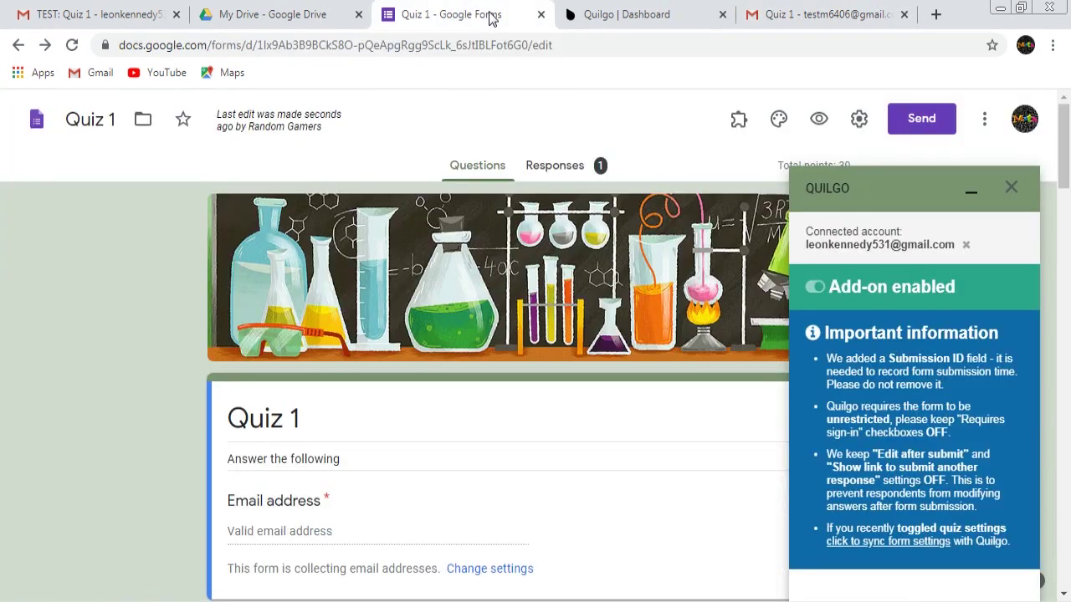
Collapse the Quilgo panel, view Quiz 1's single 14 / 30 response, then go to the Quilgo dashboard
{"action": "left_click", "coordinate": [977, 192]}
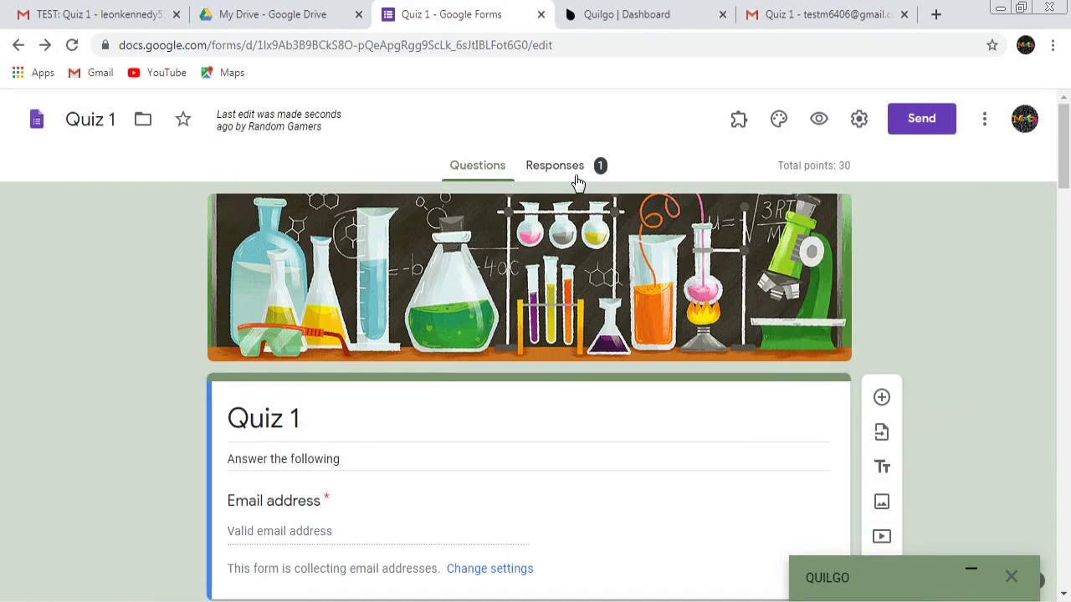
{"action": "left_click", "coordinate": [569, 176]}
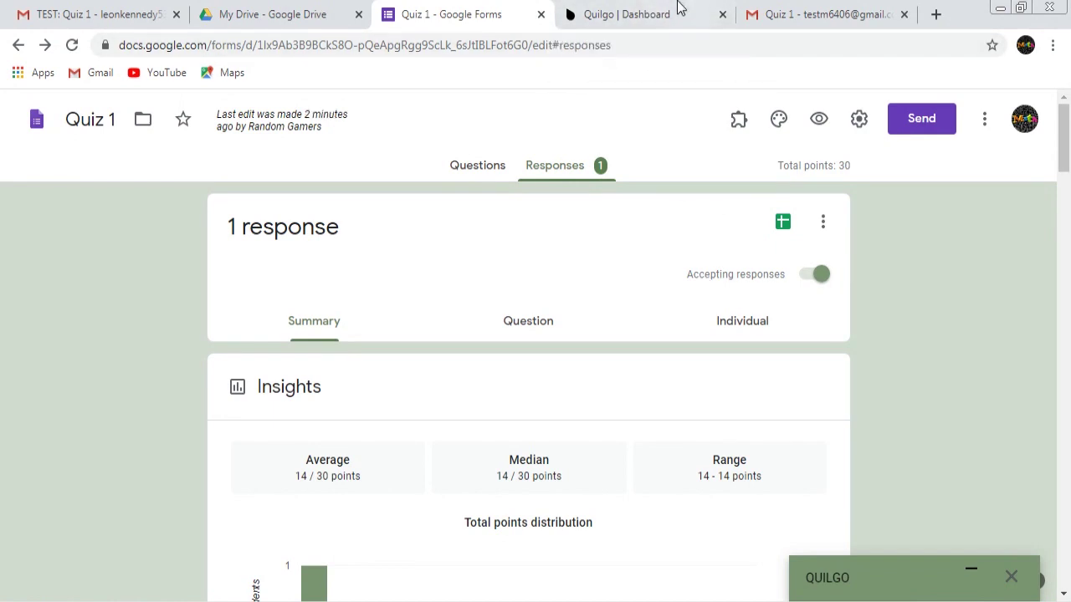
{"action": "left_click", "coordinate": [665, 12]}
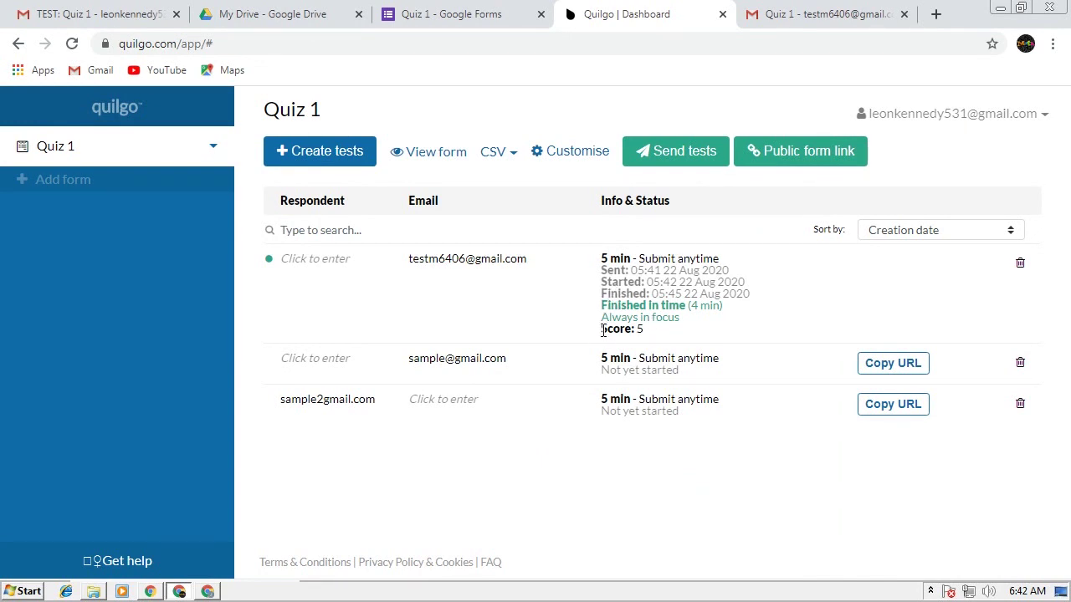
Highlight the respondent's 'Score: 5' in Quilgo, then return to Quiz 1's responses summary
{"action": "left_click_drag", "start_coordinate": [602, 330], "coordinate": [666, 336]}
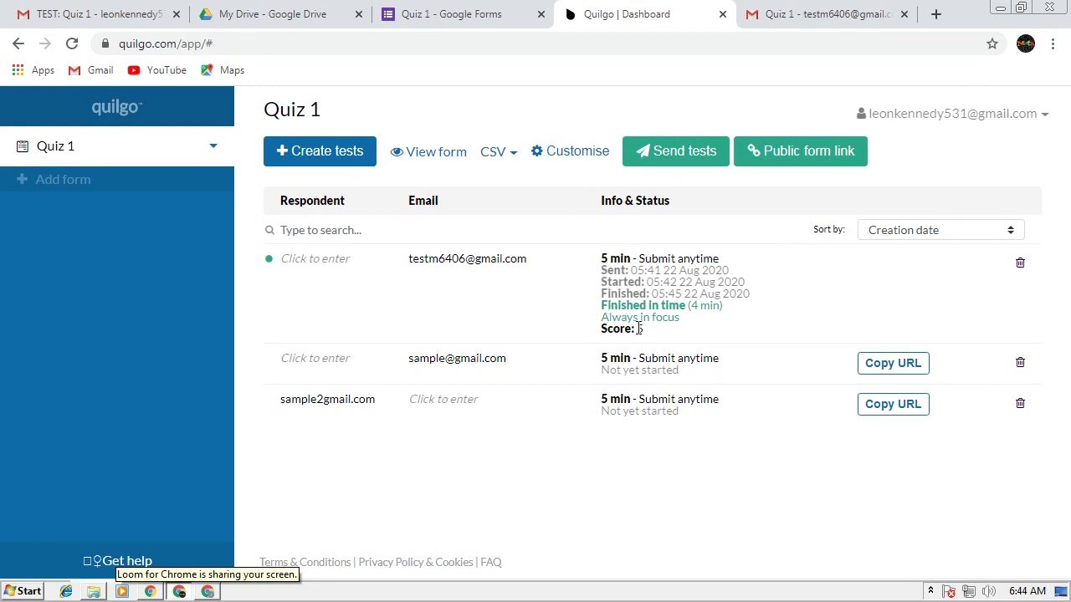
{"action": "left_click", "coordinate": [496, 15]}
{"action": "left_click", "coordinate": [562, 164]}
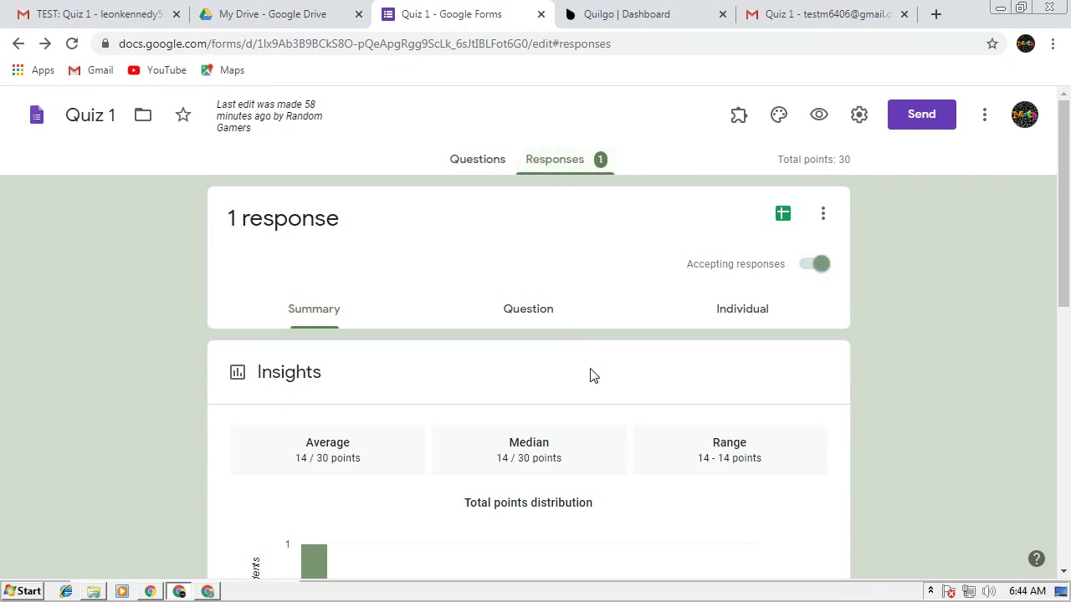
Scroll to the Scores table showing 14 out of 30, then switch to the Quilgo dashboard
{"action": "scroll", "coordinate": [591, 376], "scroll_direction": "down", "scroll_amount": 7}
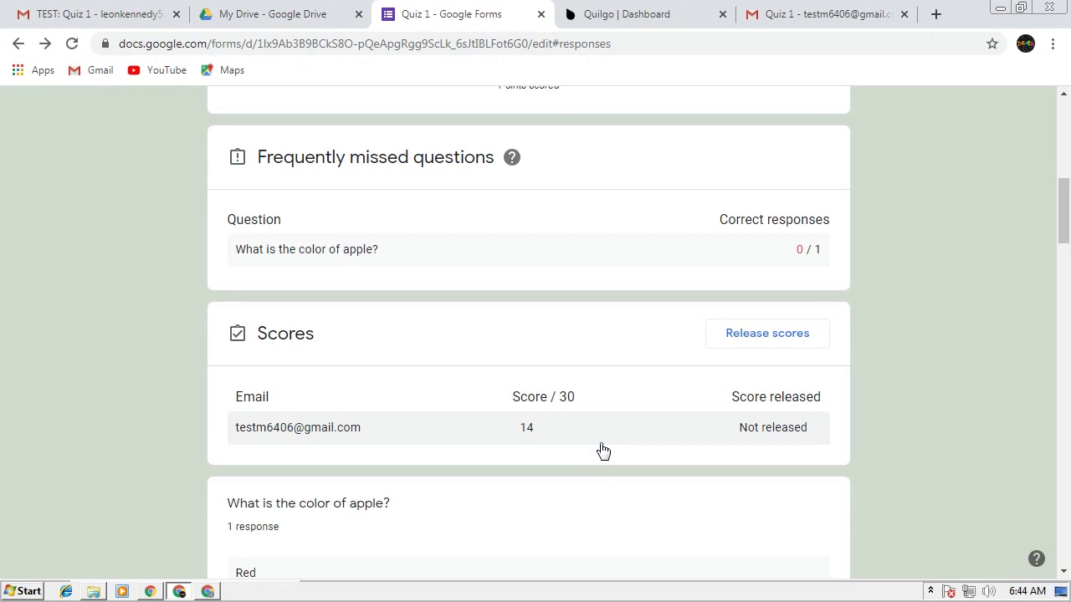
{"action": "key", "text": "ctrl+Tab"}
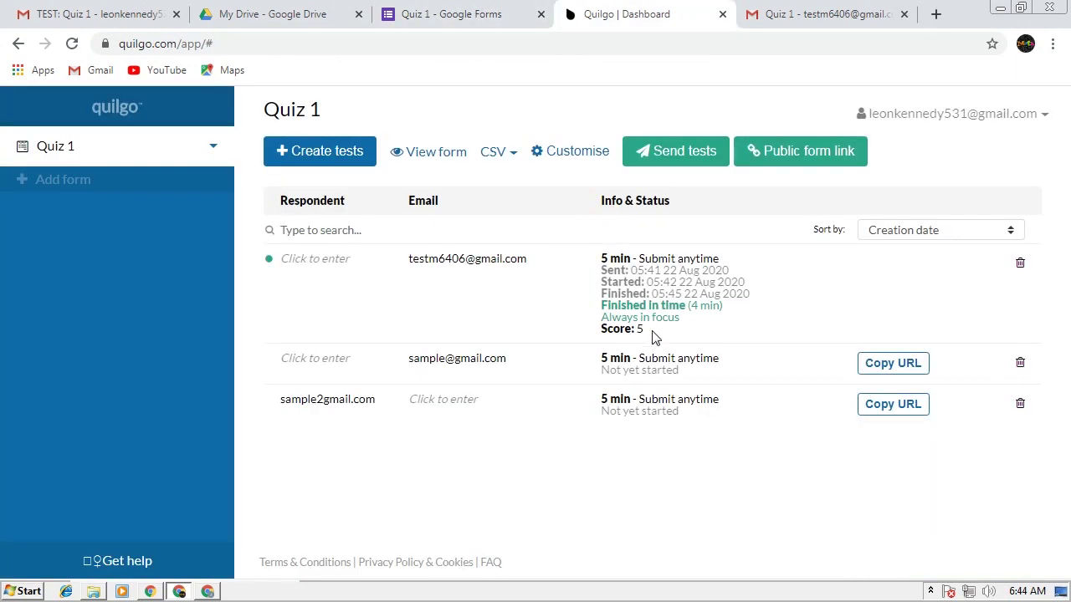
Highlight the respondent's 'Score: 5' in the first row's Info & Status
{"action": "left_click_drag", "start_coordinate": [653, 334], "coordinate": [603, 335]}
{"action": "left_click", "coordinate": [577, 338]}
{"action": "left_click_drag", "start_coordinate": [648, 338], "coordinate": [595, 337]}
{"action": "left_click", "coordinate": [613, 343]}
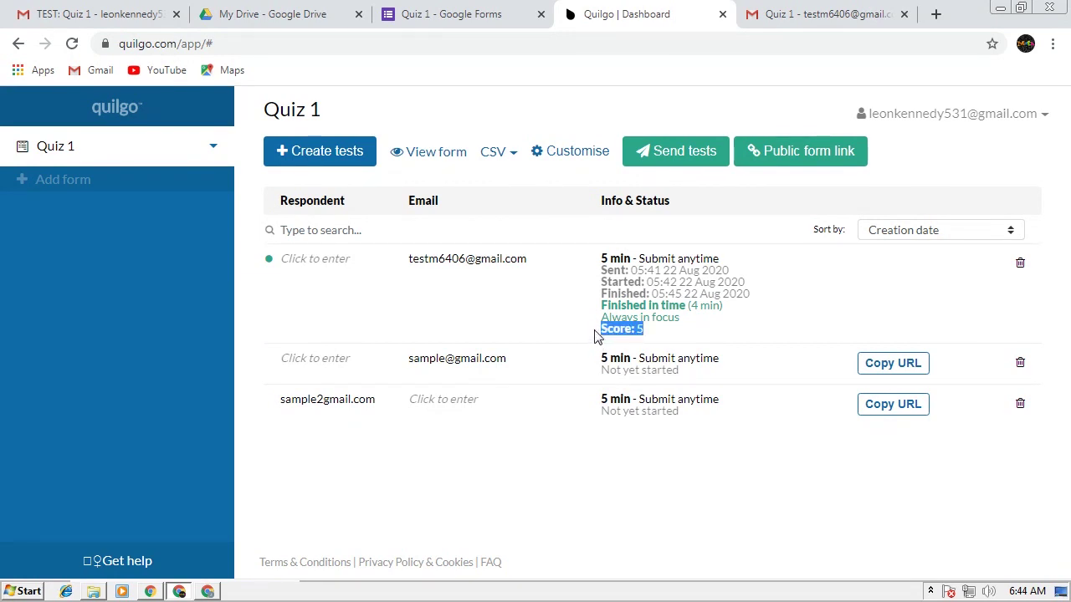
{"action": "left_click", "coordinate": [577, 322]}
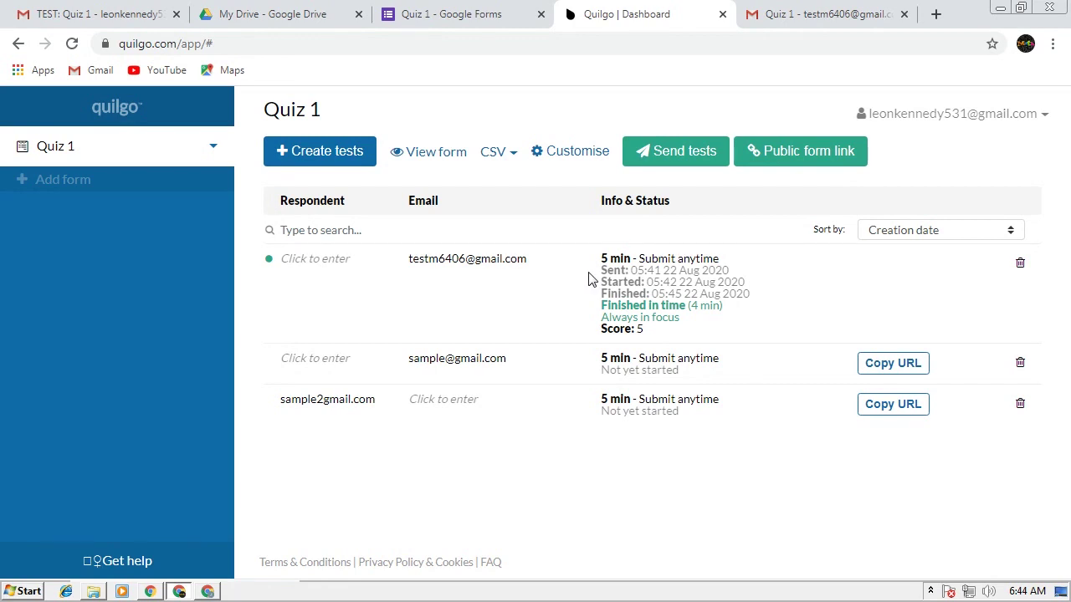
Check the sent time, 05:42 start and 'Finished in time (4 min)' status, then return to Google Forms
{"action": "left_click_drag", "start_coordinate": [600, 269], "coordinate": [596, 303]}
{"action": "left_click_drag", "start_coordinate": [774, 283], "coordinate": [595, 289]}
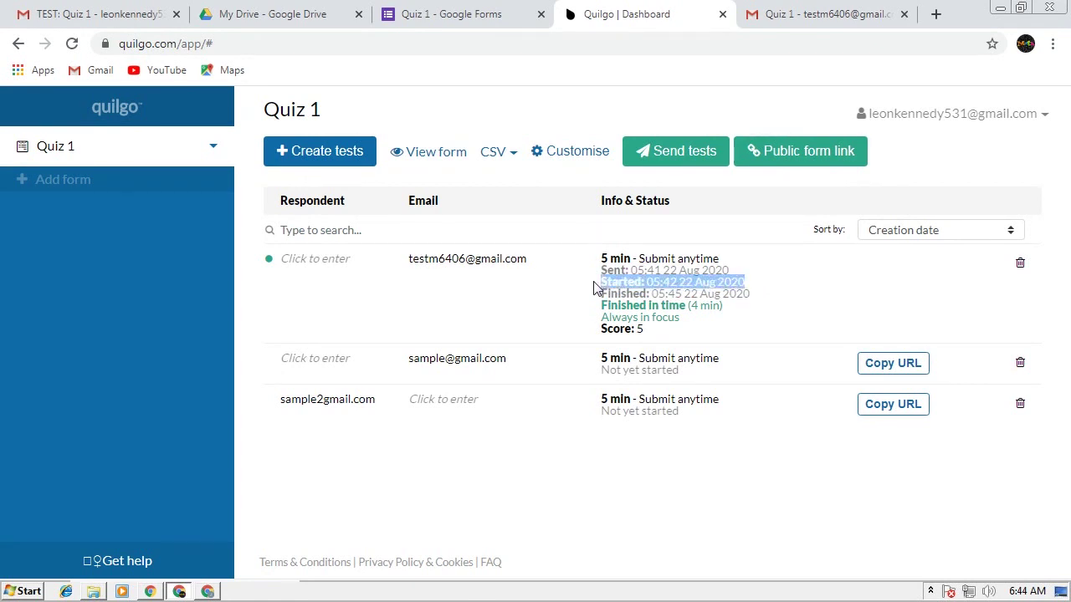
{"action": "left_click", "coordinate": [726, 314]}
{"action": "left_click_drag", "start_coordinate": [728, 314], "coordinate": [597, 308]}
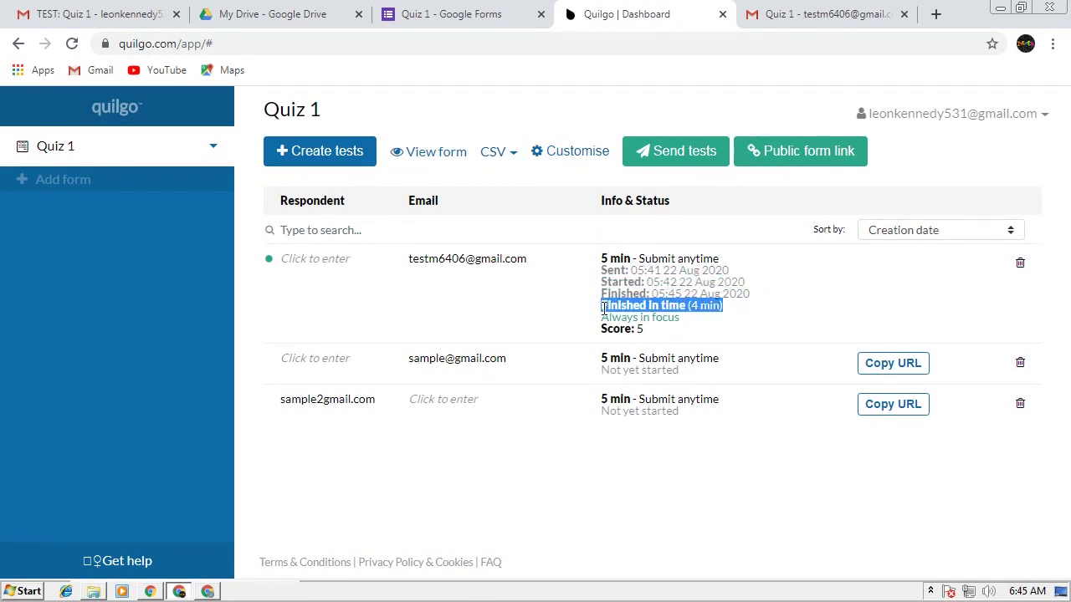
{"action": "left_click", "coordinate": [592, 256]}
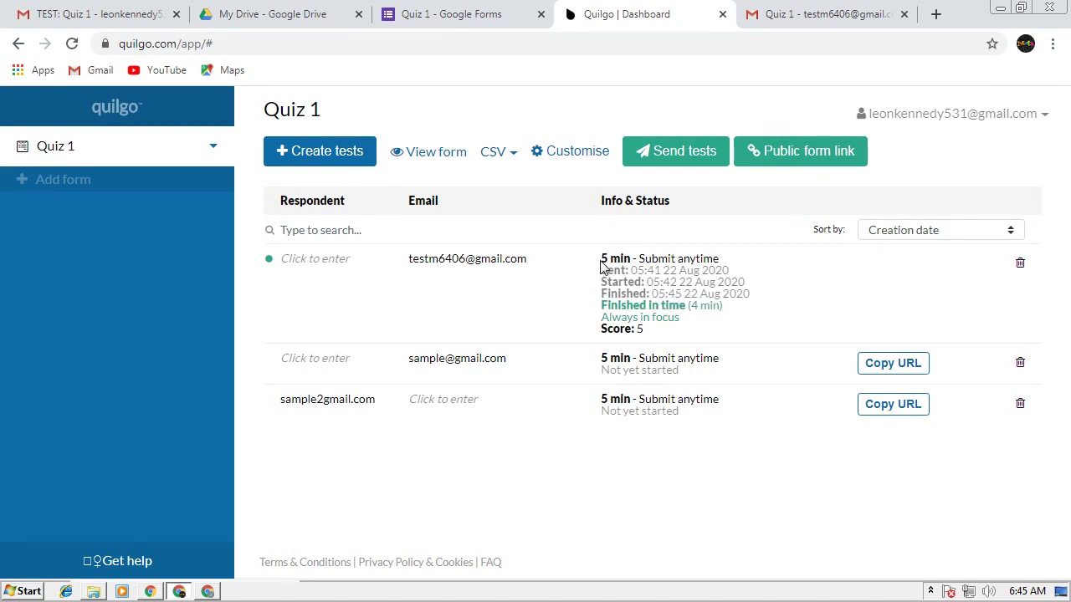
{"action": "left_click_drag", "start_coordinate": [603, 259], "coordinate": [725, 321]}
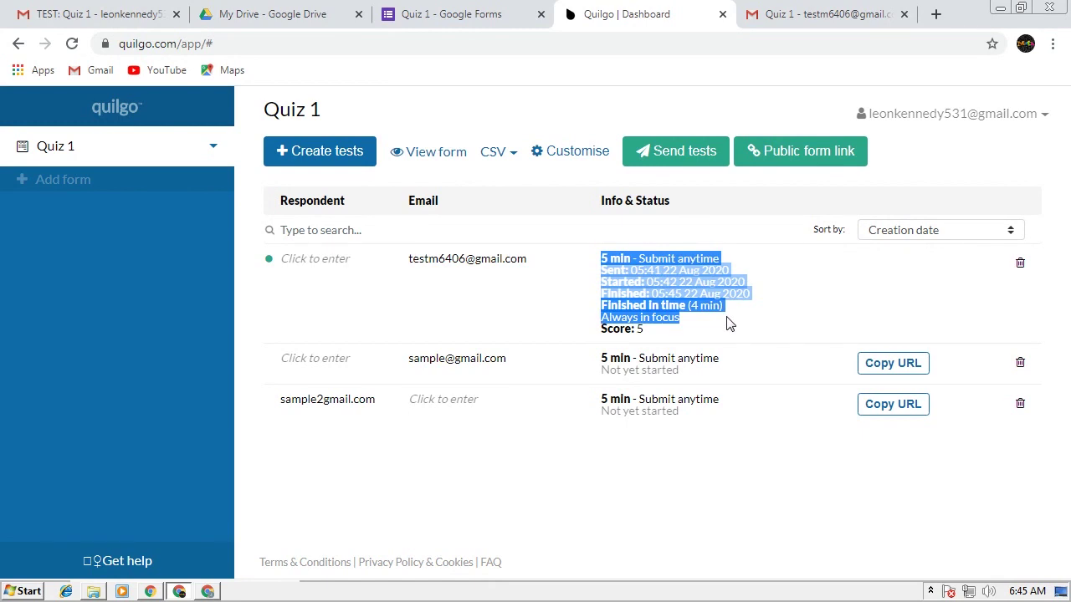
{"action": "left_click", "coordinate": [822, 326]}
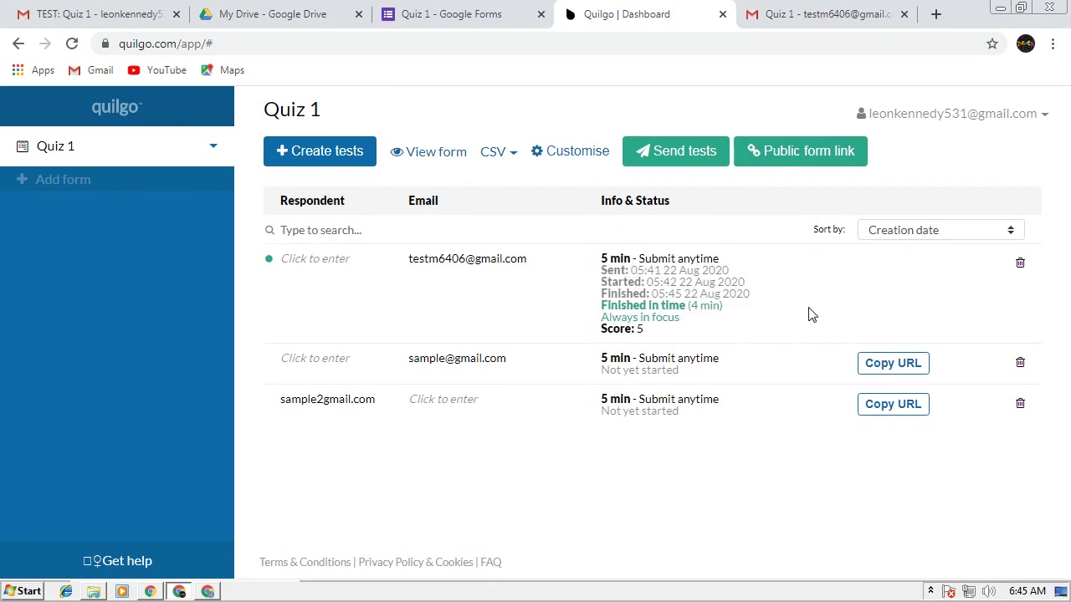
{"action": "left_click", "coordinate": [500, 12]}
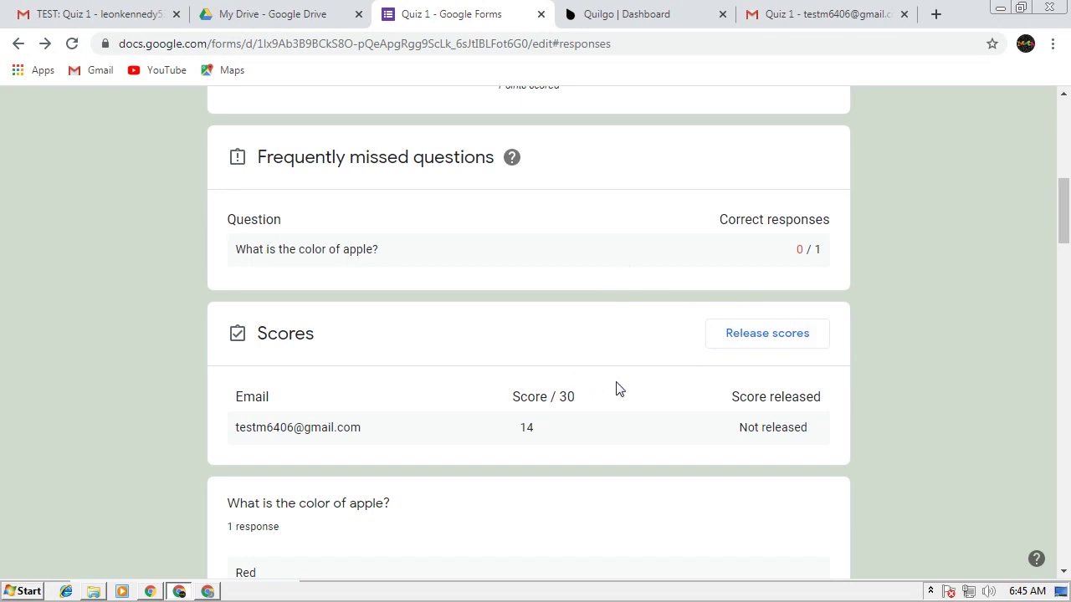
Scroll to the top of the responses page and return to Quiz 1's questions
{"action": "scroll", "coordinate": [698, 406], "scroll_direction": "up", "scroll_amount": 3}
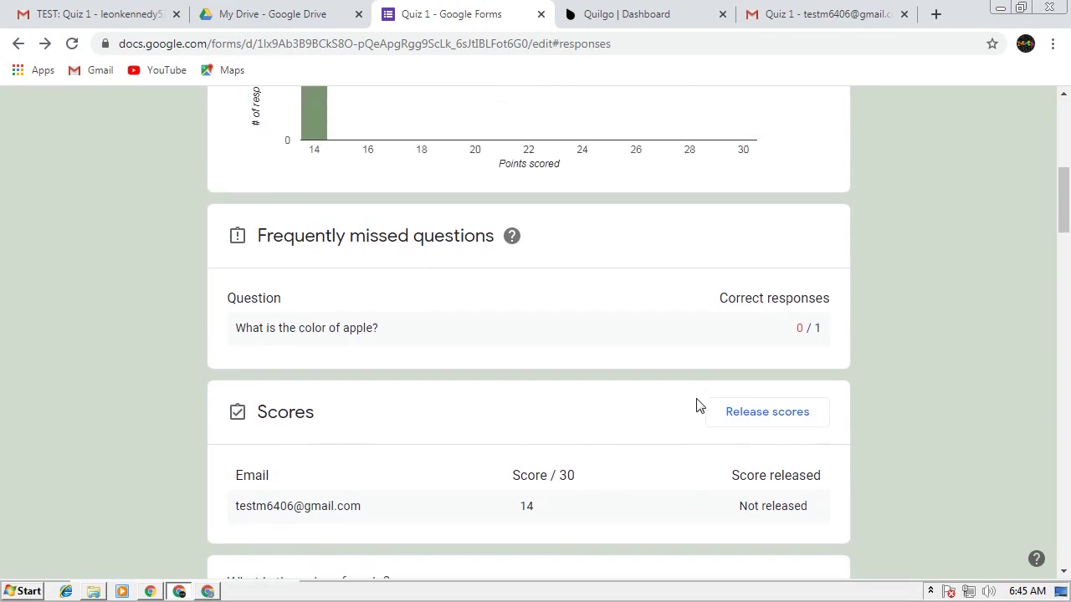
{"action": "scroll", "coordinate": [699, 406], "scroll_direction": "up", "scroll_amount": 5}
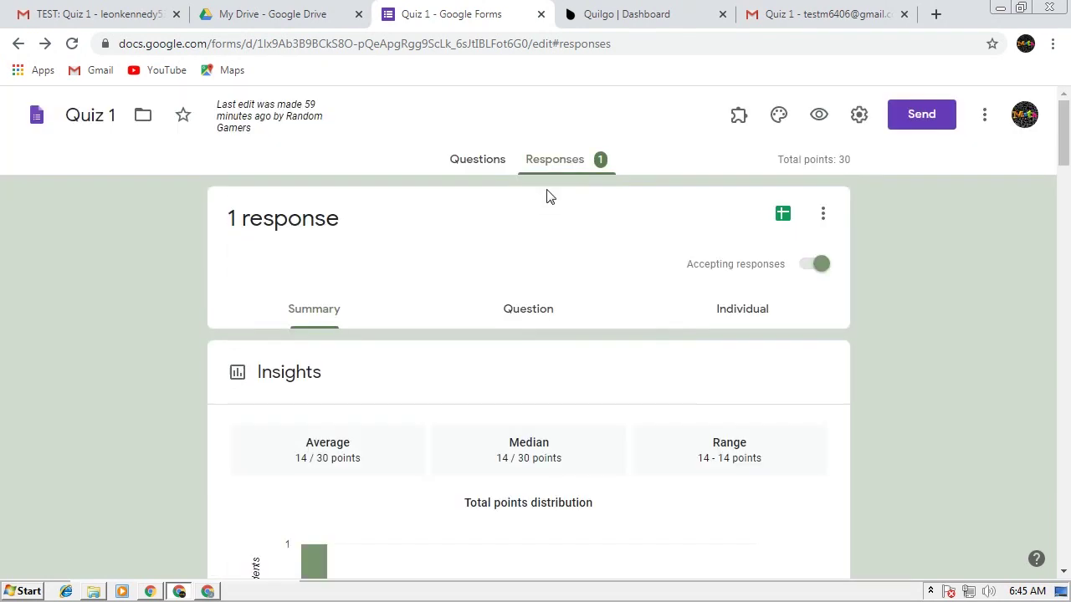
{"action": "left_click", "coordinate": [494, 162]}
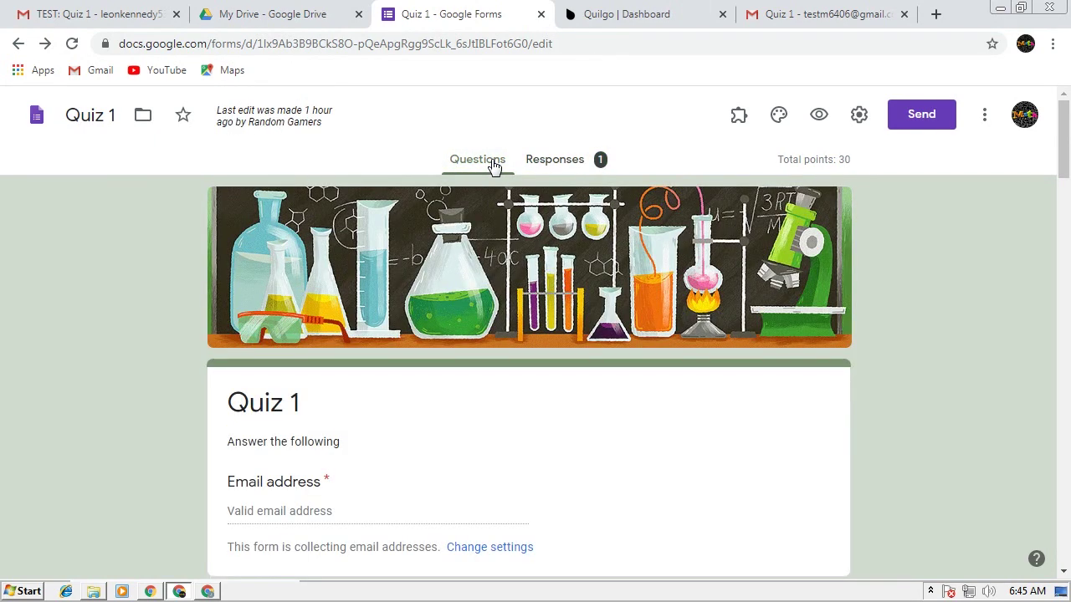